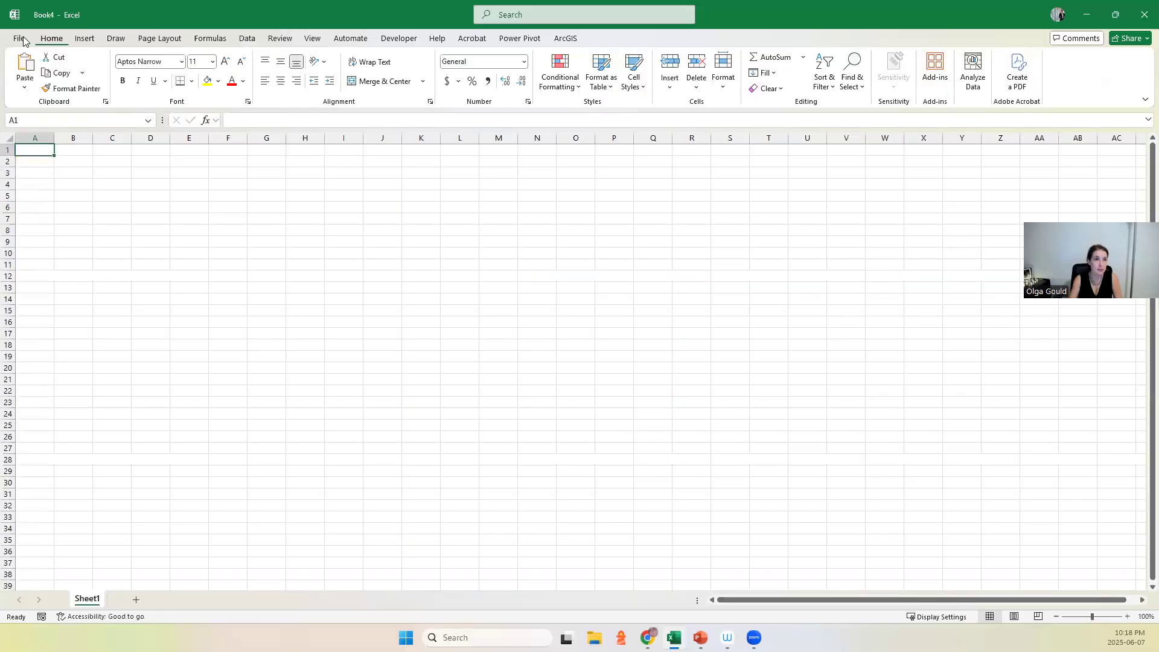
# Start a data import from an Excel workbook and choose Products.xlsx in the Screenshots folder as the source
pyautogui.click(20, 39)
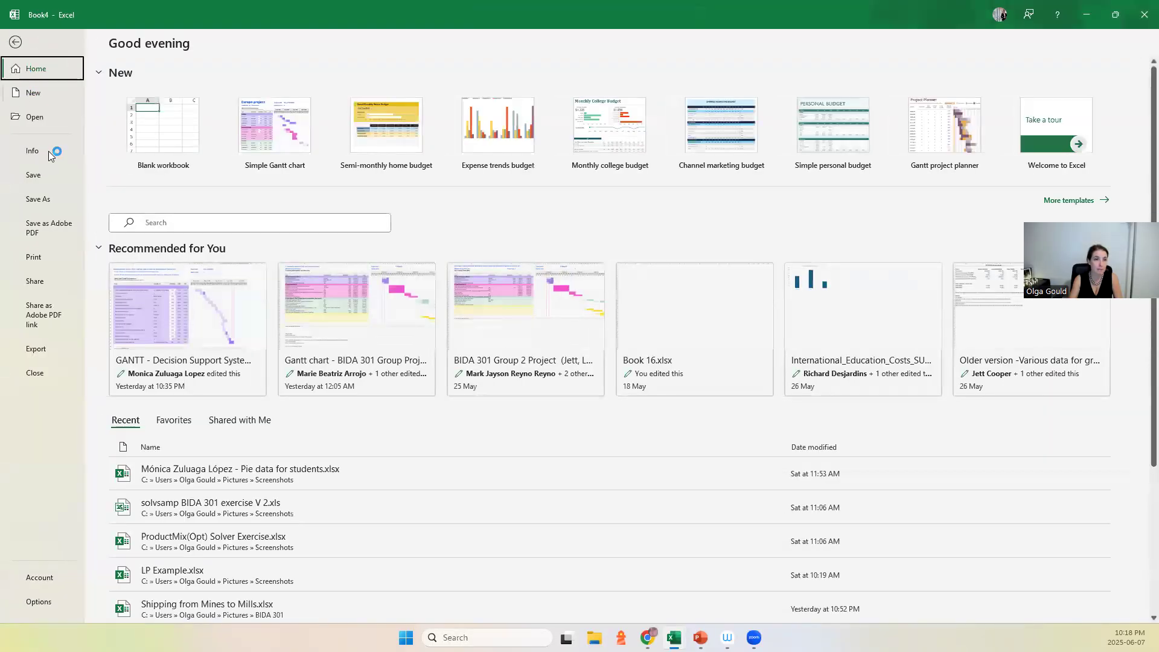
pyautogui.click(16, 42)
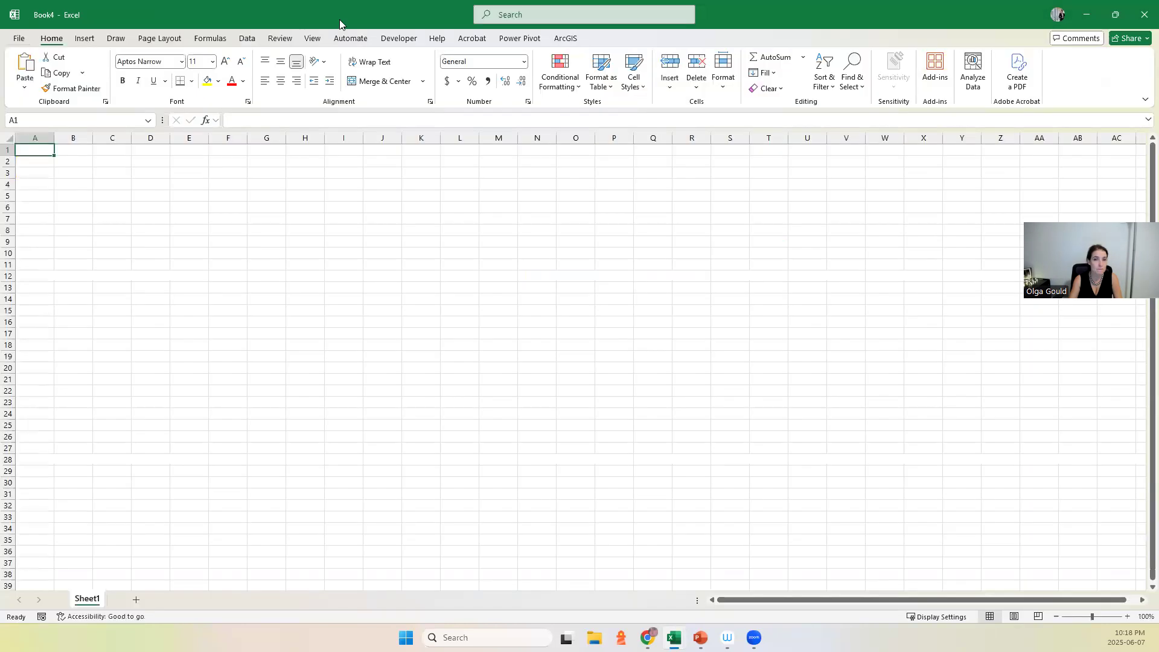
pyautogui.click(251, 40)
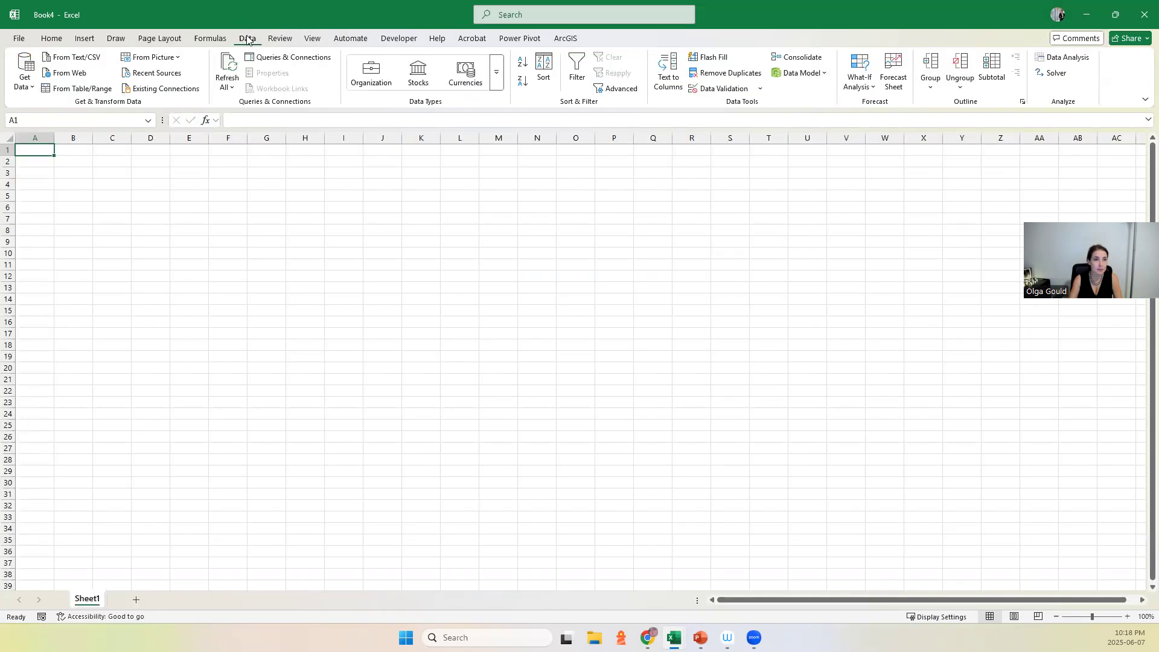
pyautogui.click(24, 88)
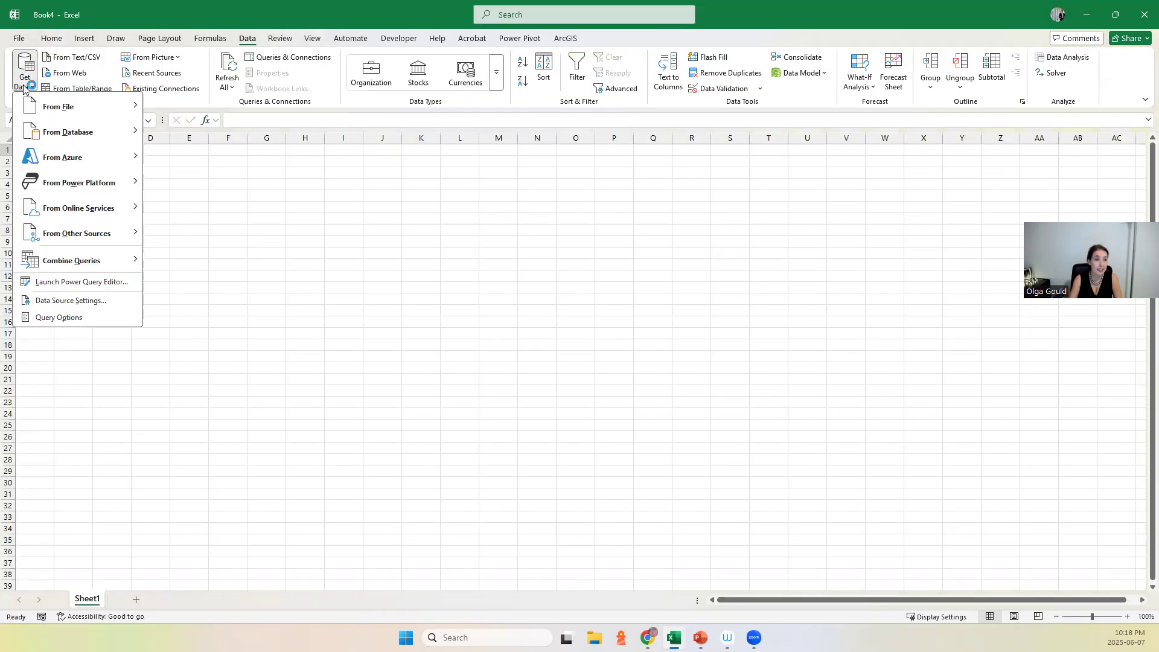
pyautogui.moveTo(35, 107)
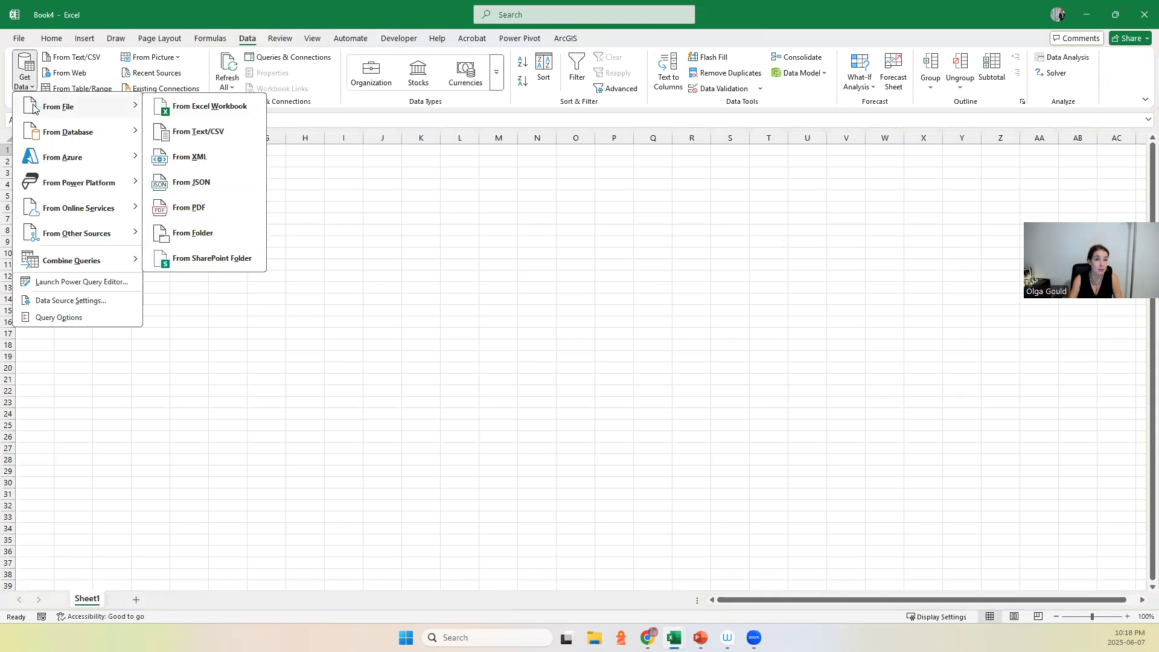
pyautogui.click(192, 108)
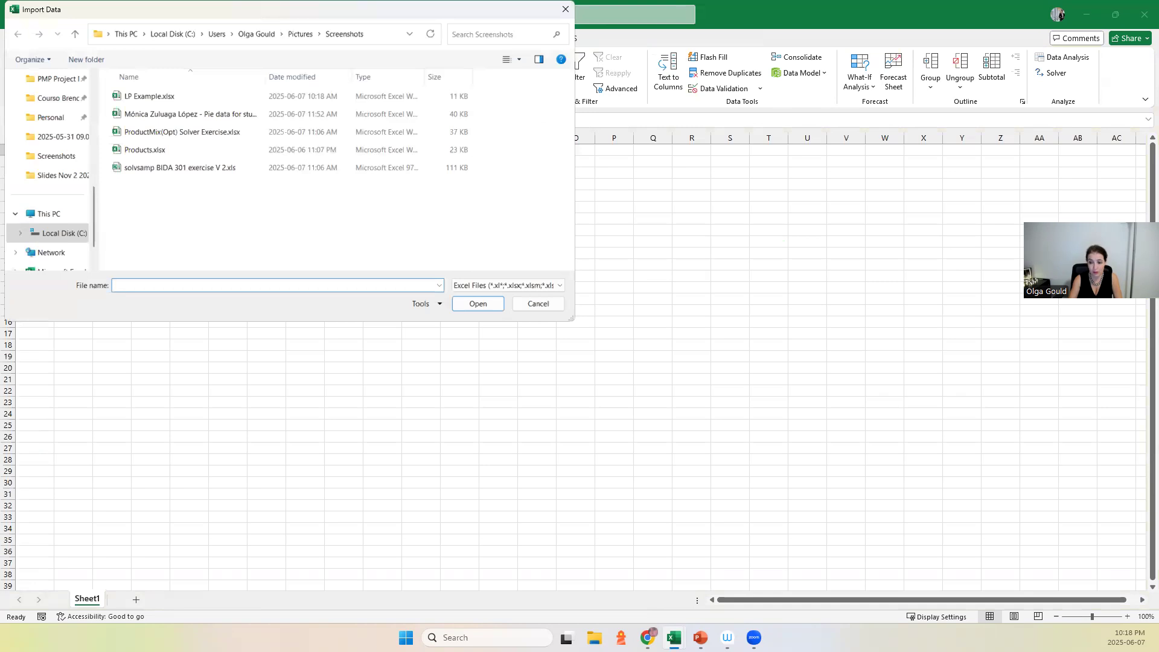
pyautogui.click(184, 151)
pyautogui.click(476, 305)
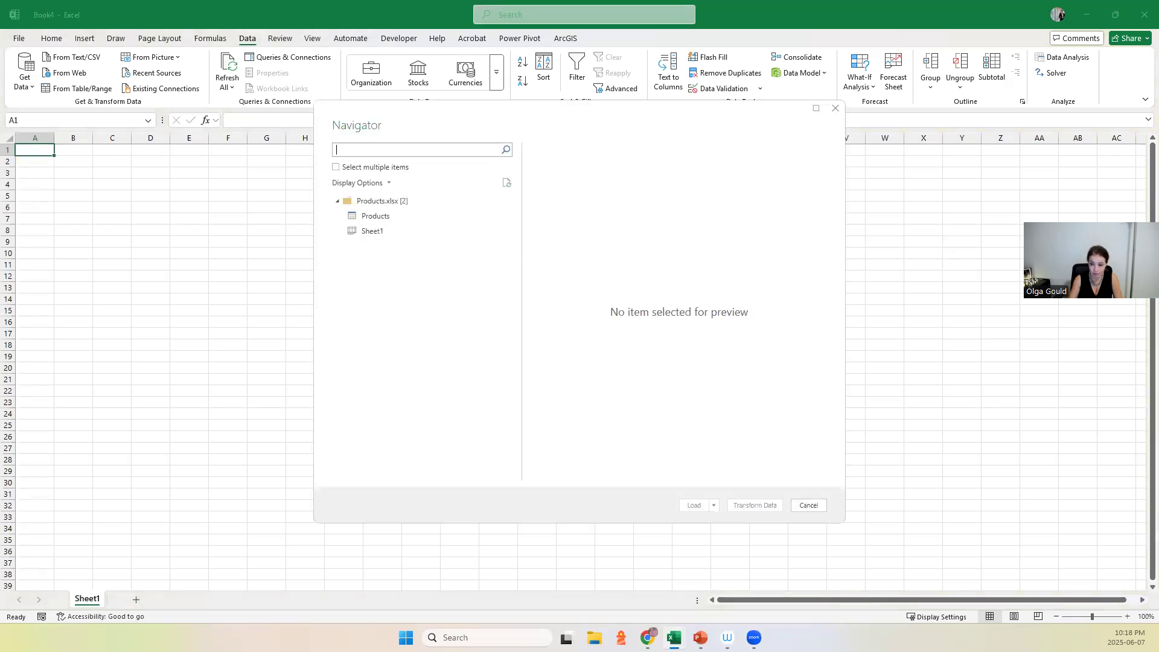
# Preview the columns of the Products table in the source workbook and load the table into the worksheet
pyautogui.click(380, 219)
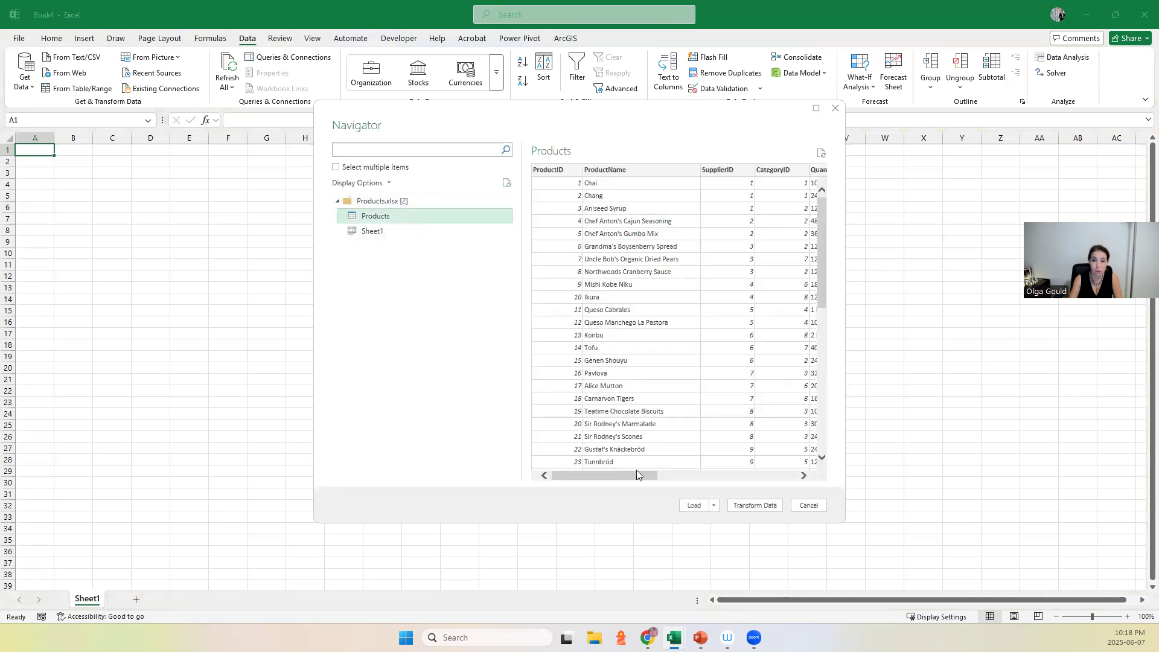
pyautogui.moveTo(637, 477); pyautogui.dragTo(794, 479)
pyautogui.moveTo(694, 480); pyautogui.dragTo(574, 481)
pyautogui.click(691, 505)
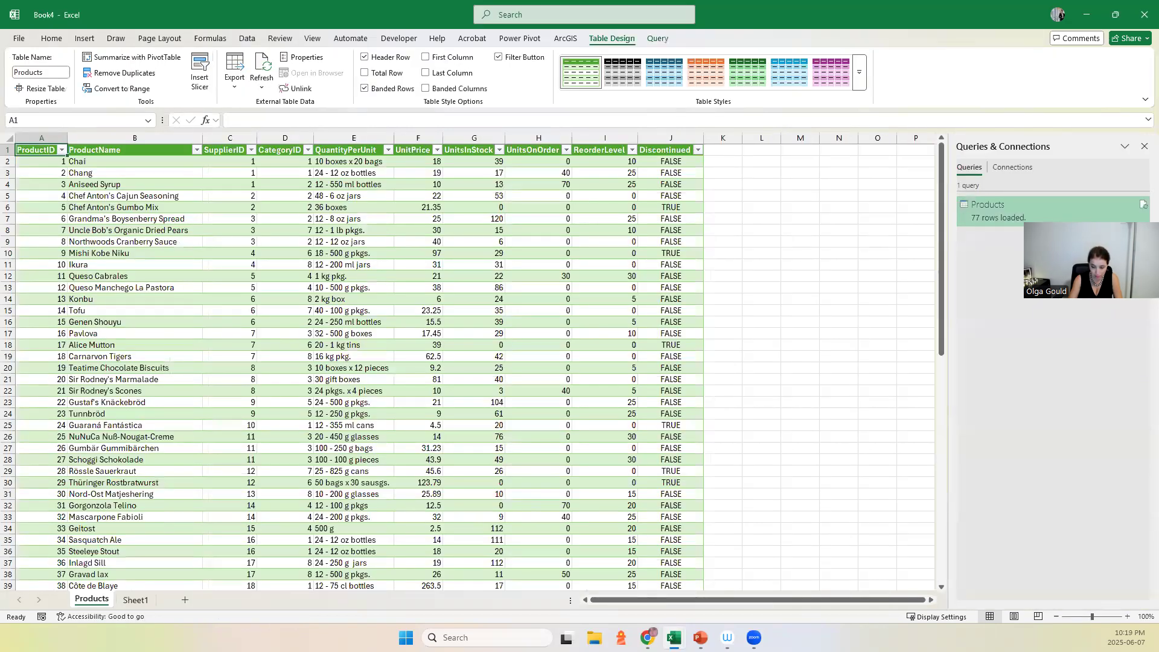
pyautogui.hotkey('alt', 'Tab')
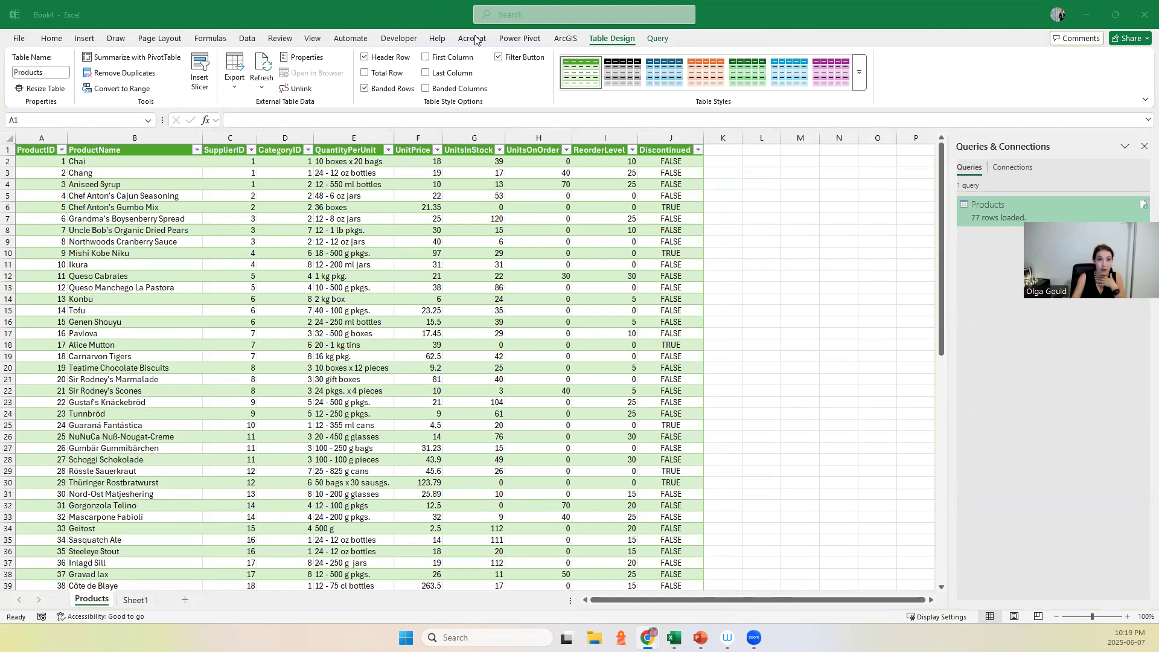
pyautogui.click(251, 40)
pyautogui.click(247, 38)
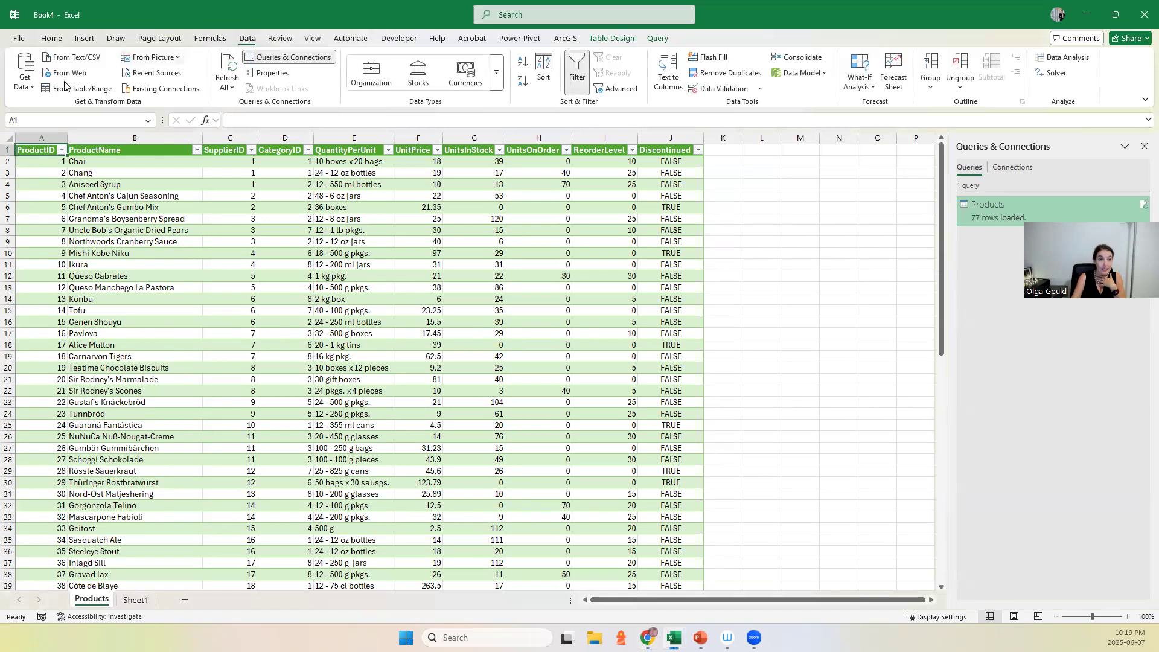
pyautogui.click(26, 78)
pyautogui.moveTo(41, 111)
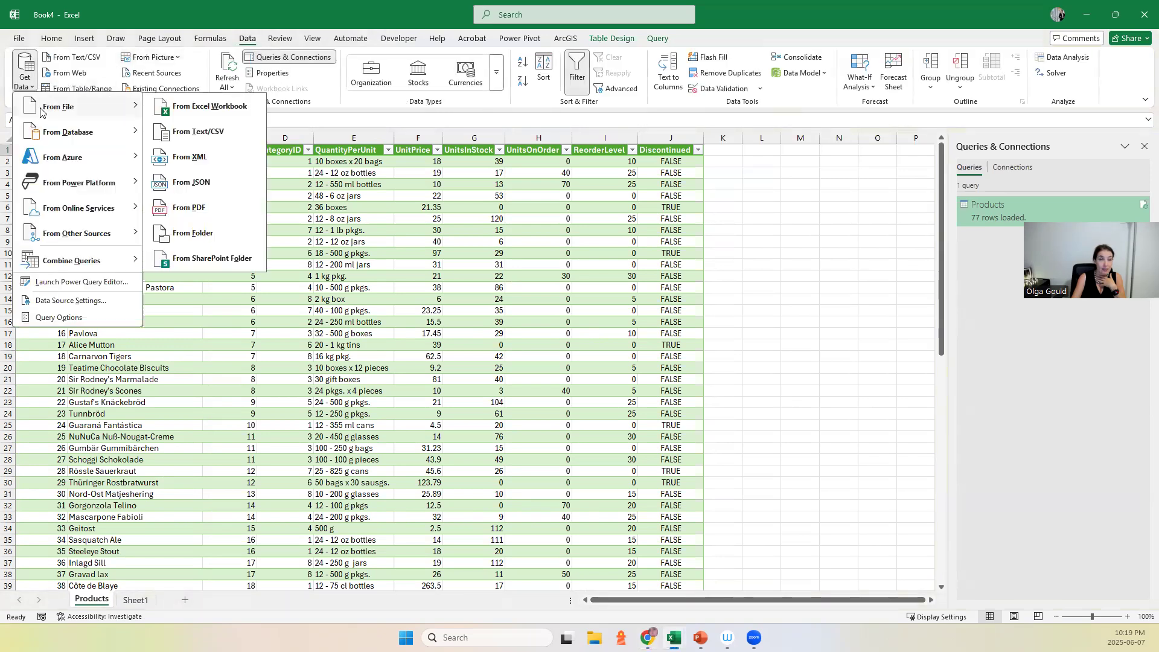
pyautogui.click(200, 114)
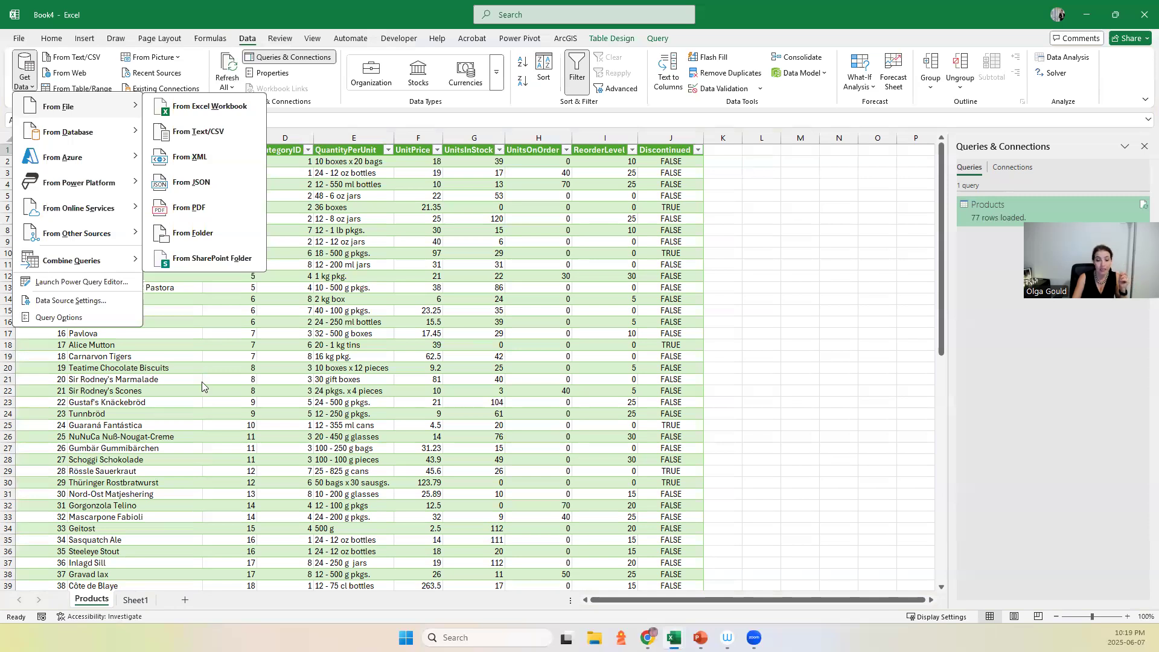
pyautogui.click(371, 16)
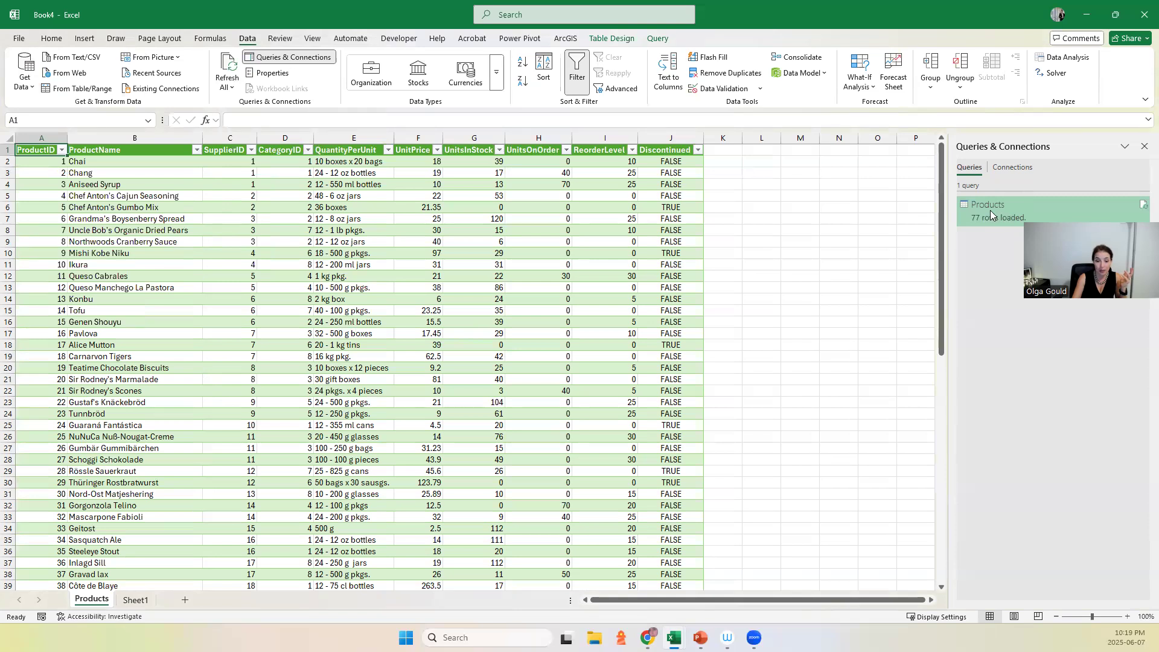
# Open the Products query in the Power Query Editor and review its Source, Navigation and Changed Type steps
pyautogui.moveTo(990, 213)
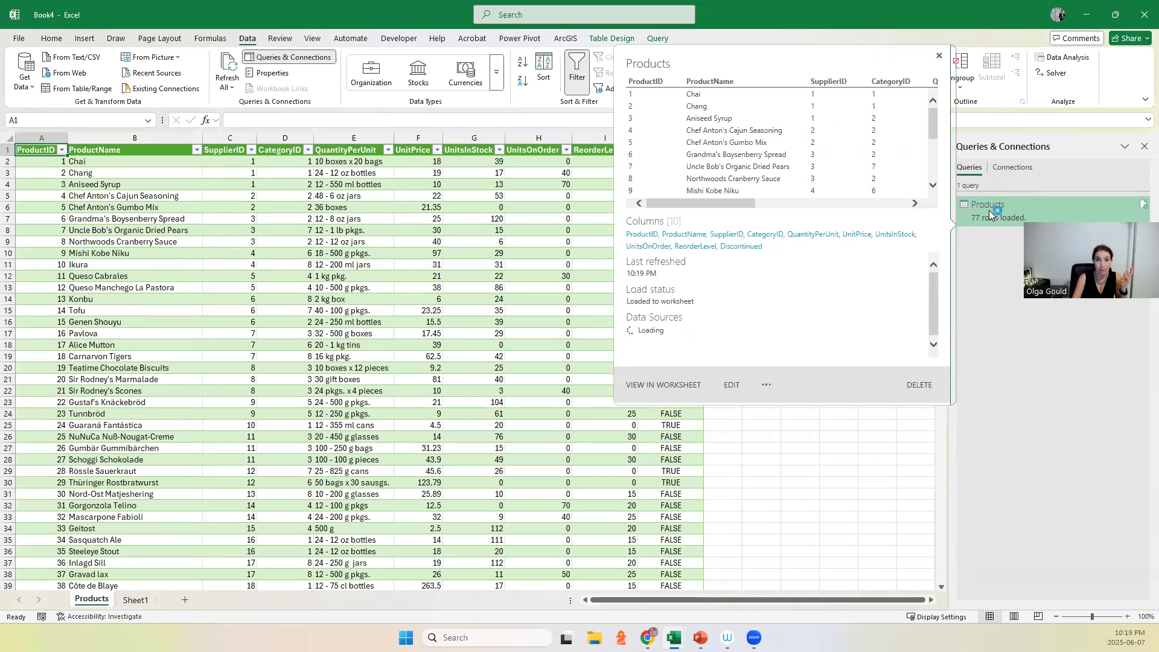
pyautogui.doubleClick(988, 210)
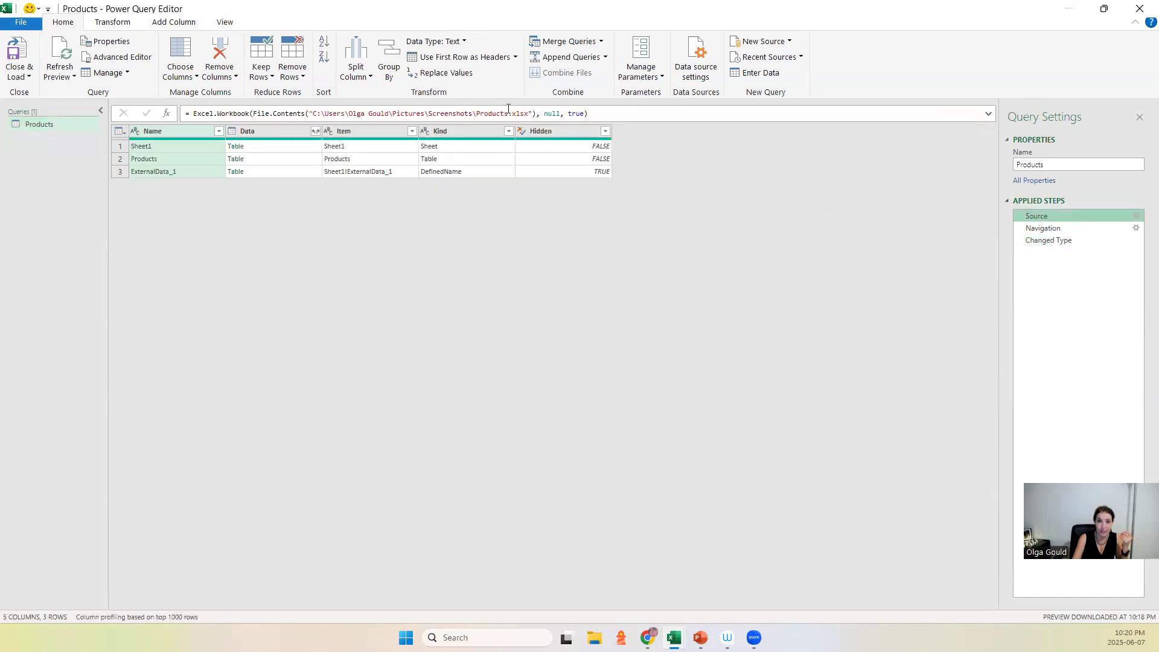
pyautogui.moveTo(528, 113); pyautogui.dragTo(317, 114)
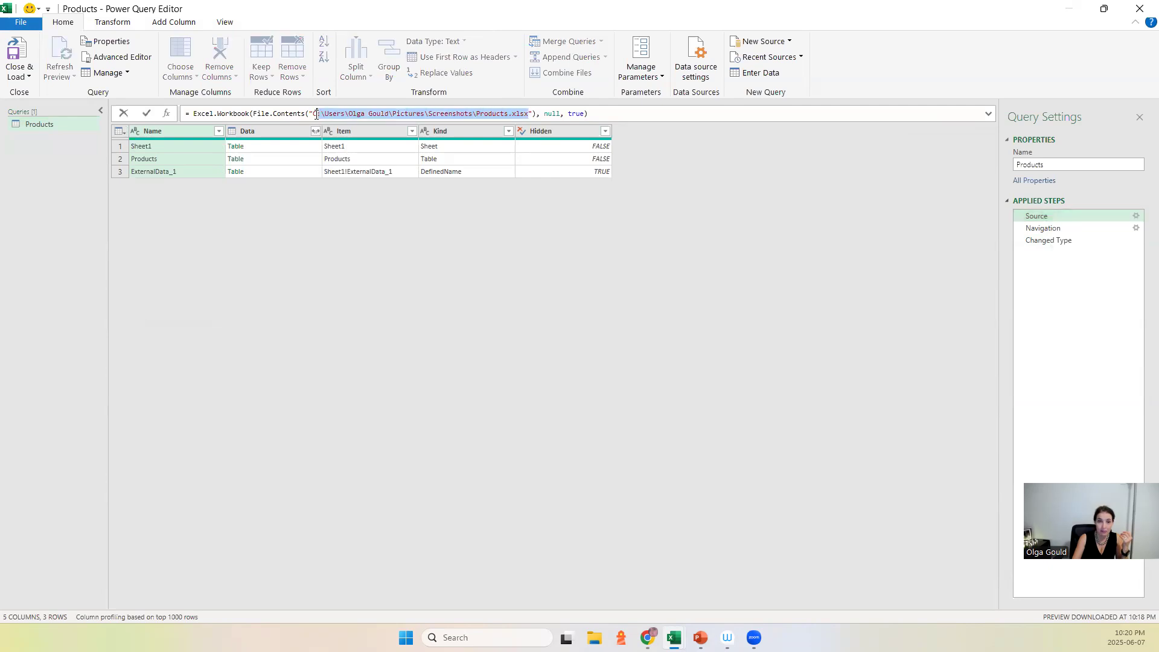
pyautogui.click(1039, 232)
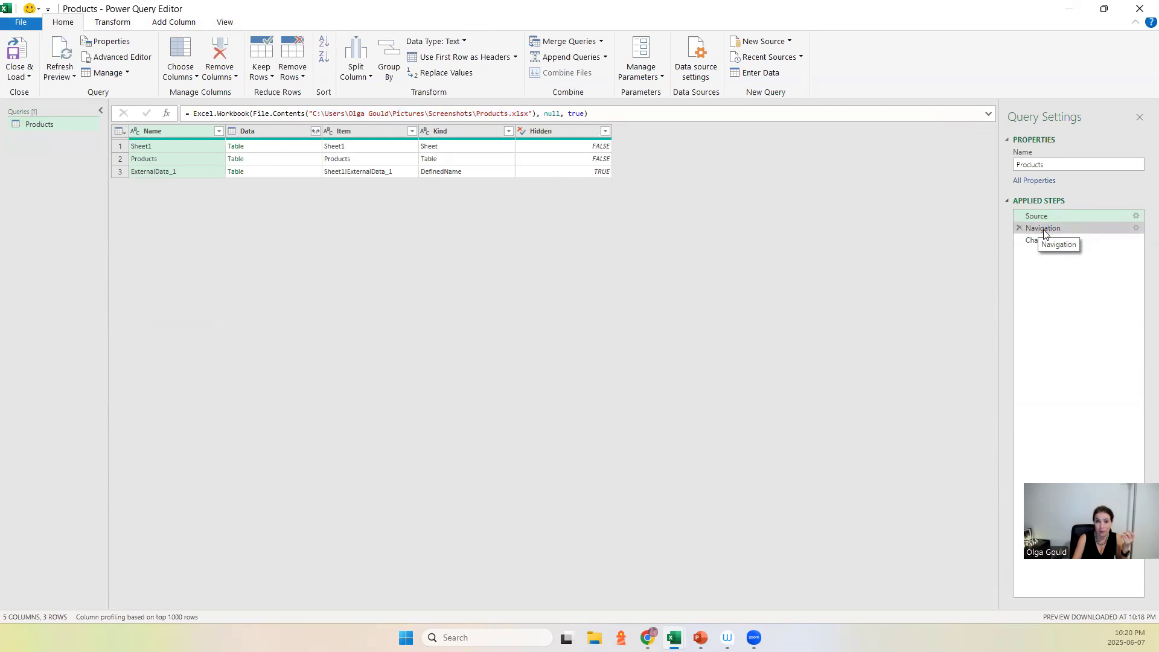
pyautogui.click(1044, 232)
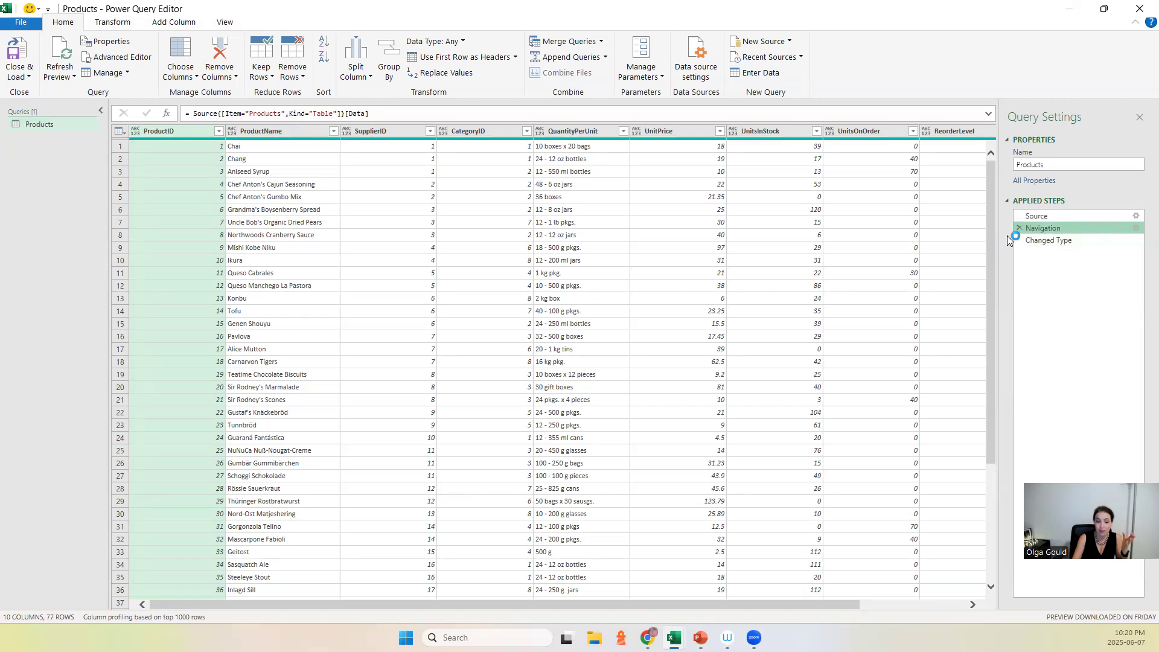
pyautogui.click(1037, 242)
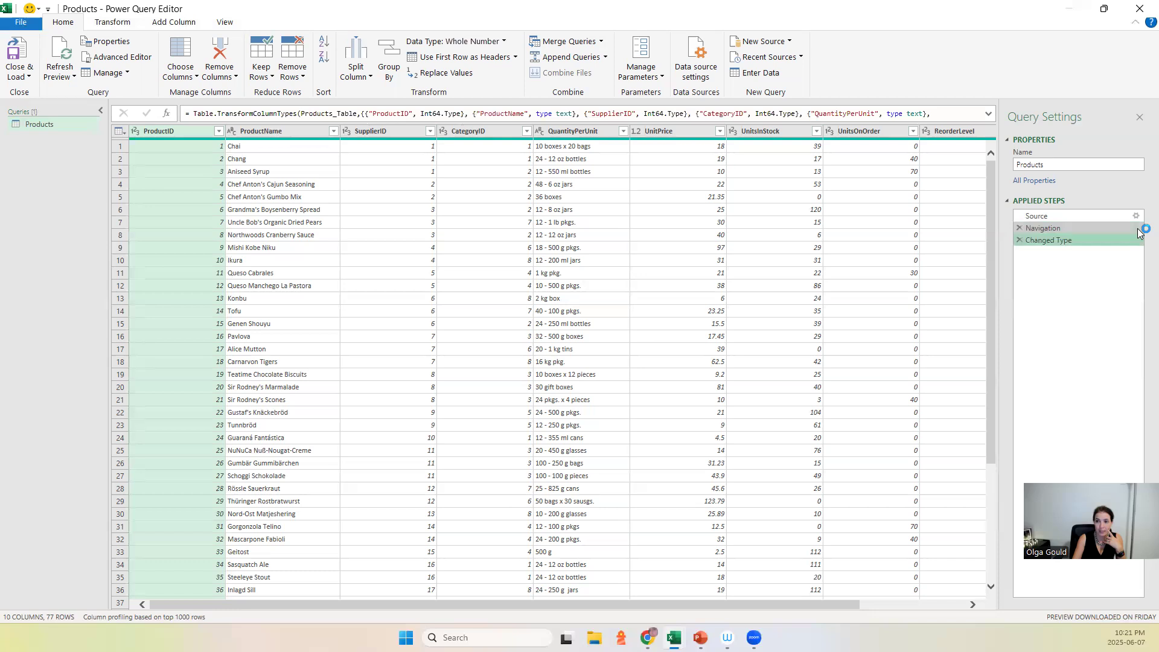
# Examine the settings of the query's Navigation and Source steps, including the selected resource and file path, without changing them
pyautogui.click(1110, 228)
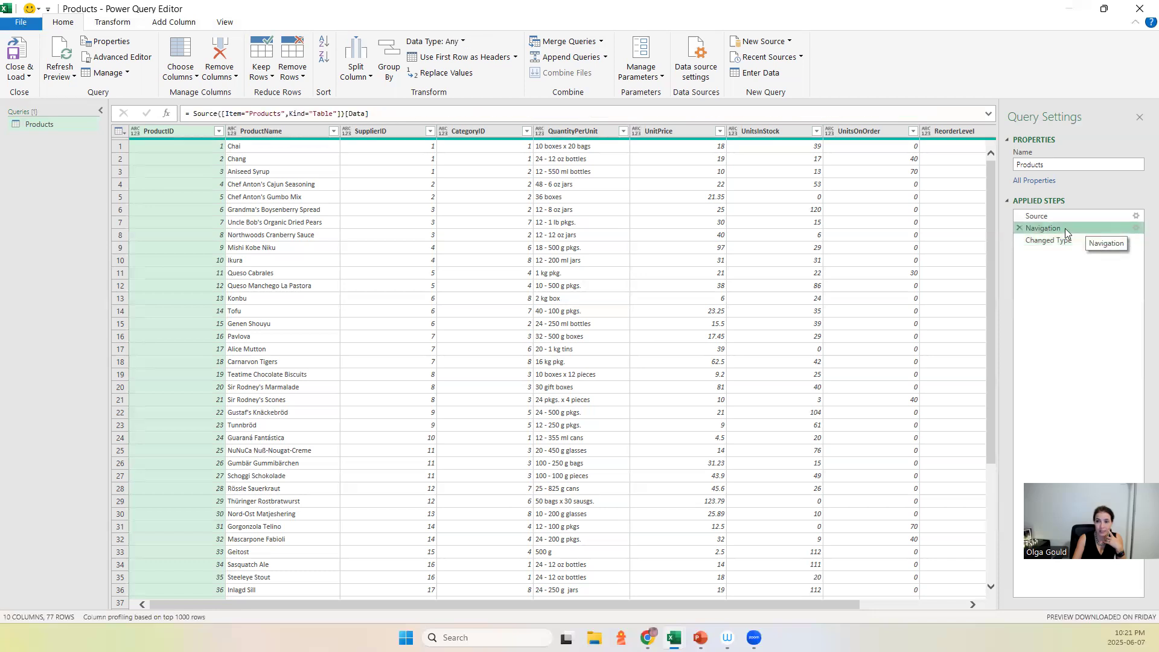
pyautogui.click(1135, 228)
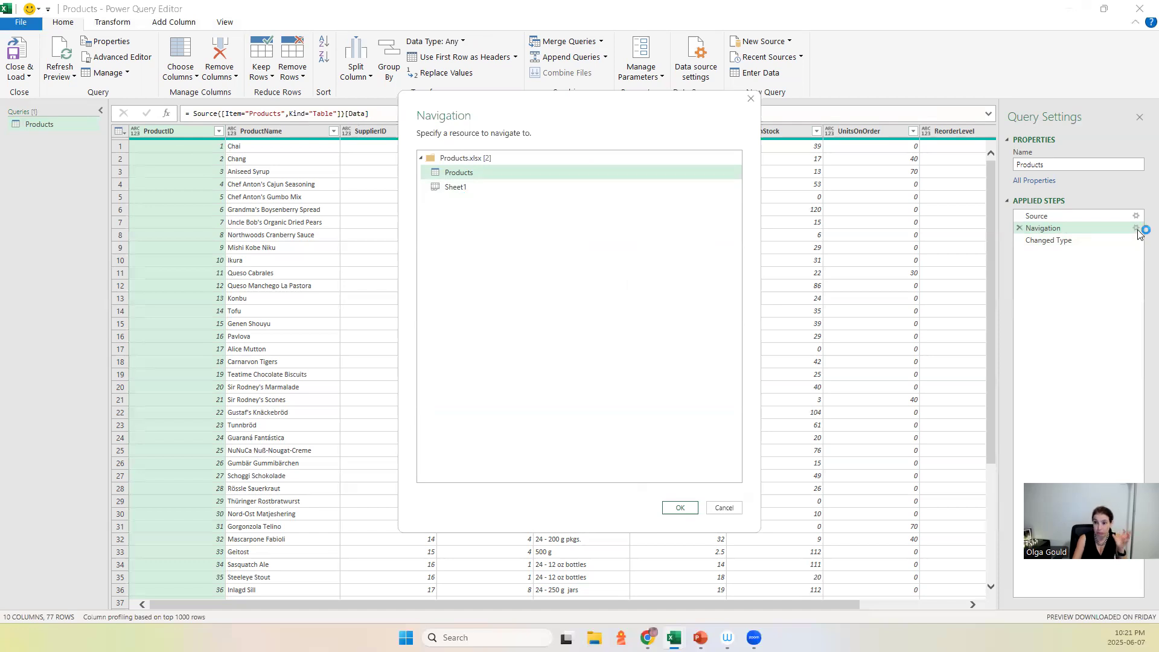
pyautogui.click(750, 100)
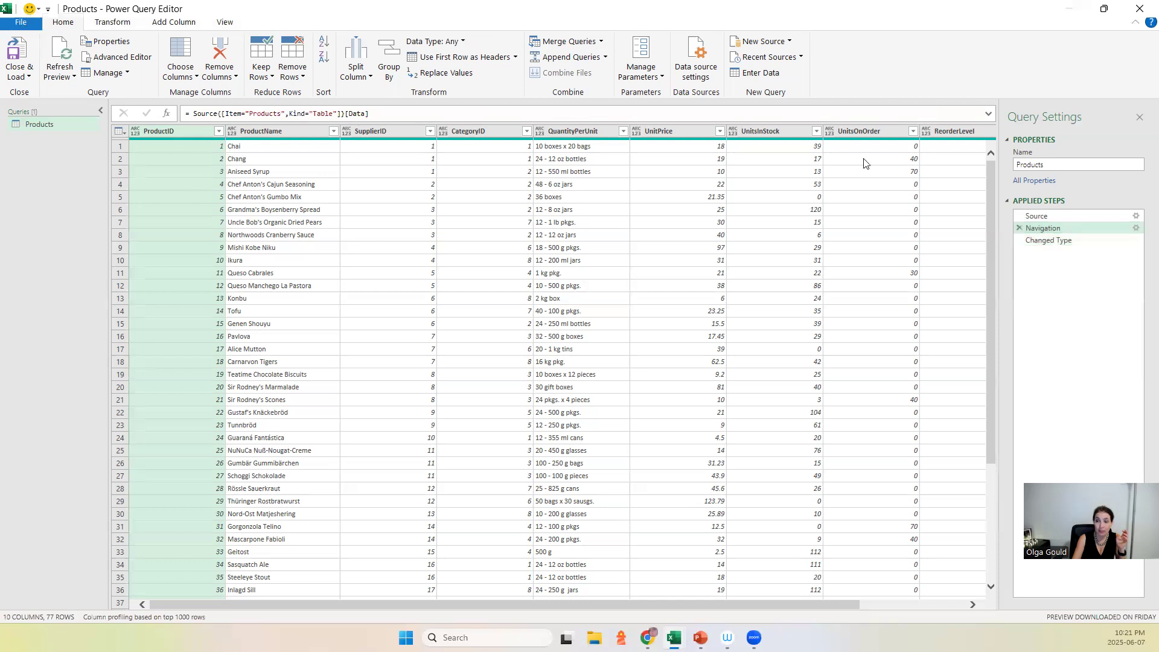
pyautogui.click(1135, 229)
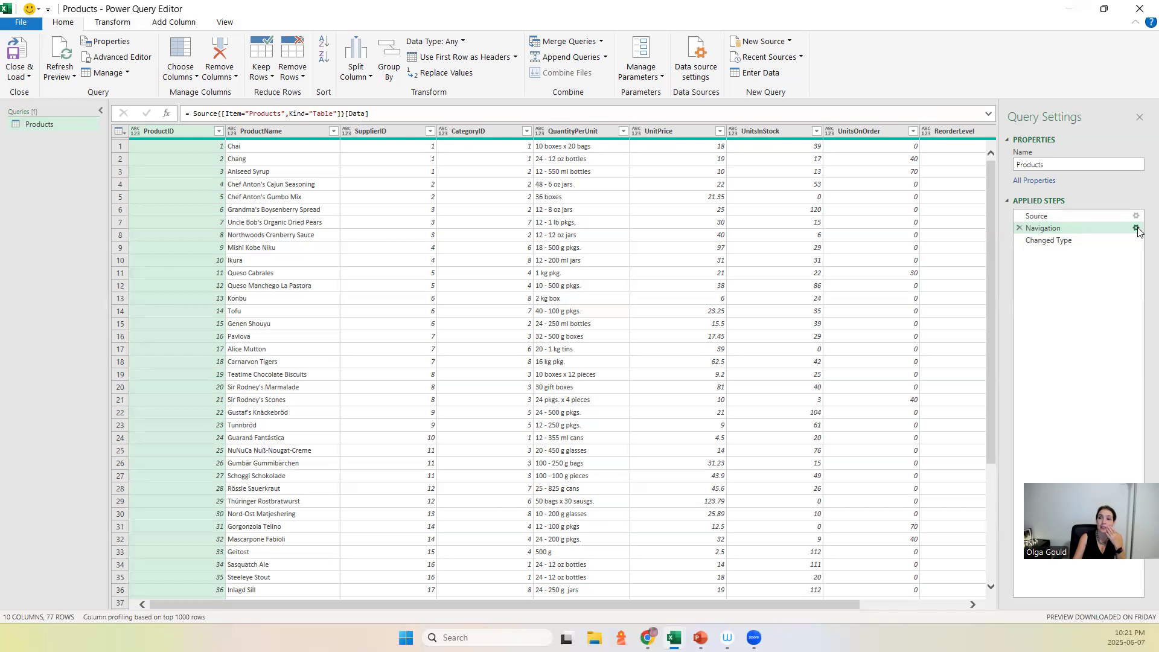
pyautogui.click(1136, 230)
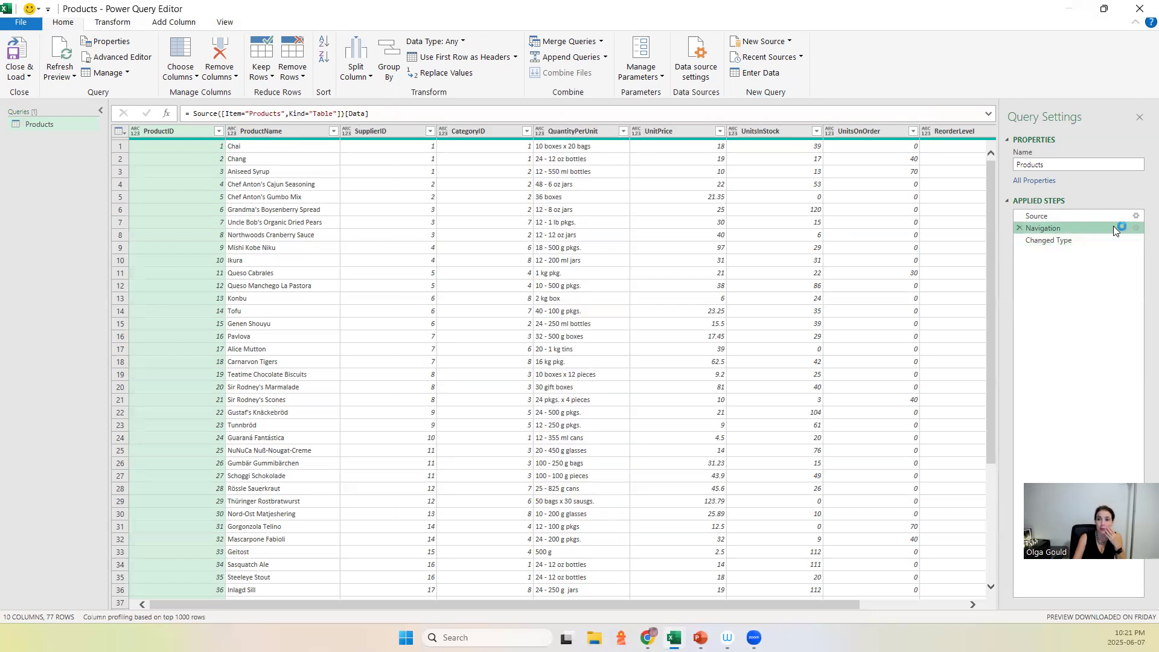
pyautogui.click(1135, 216)
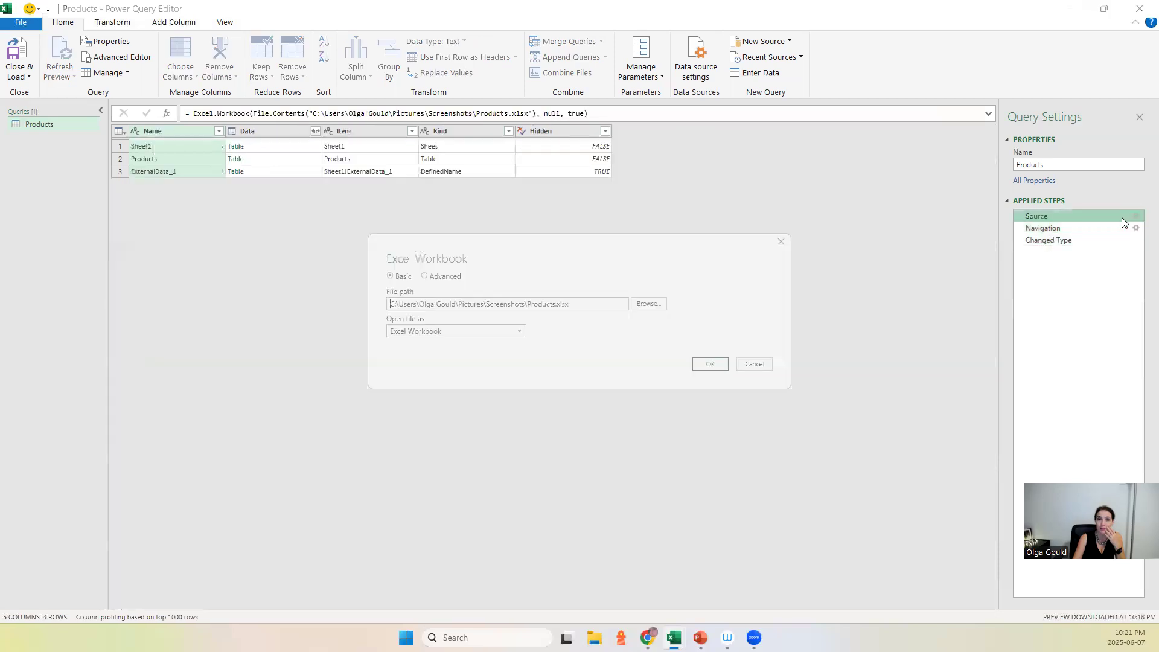
pyautogui.click(754, 364)
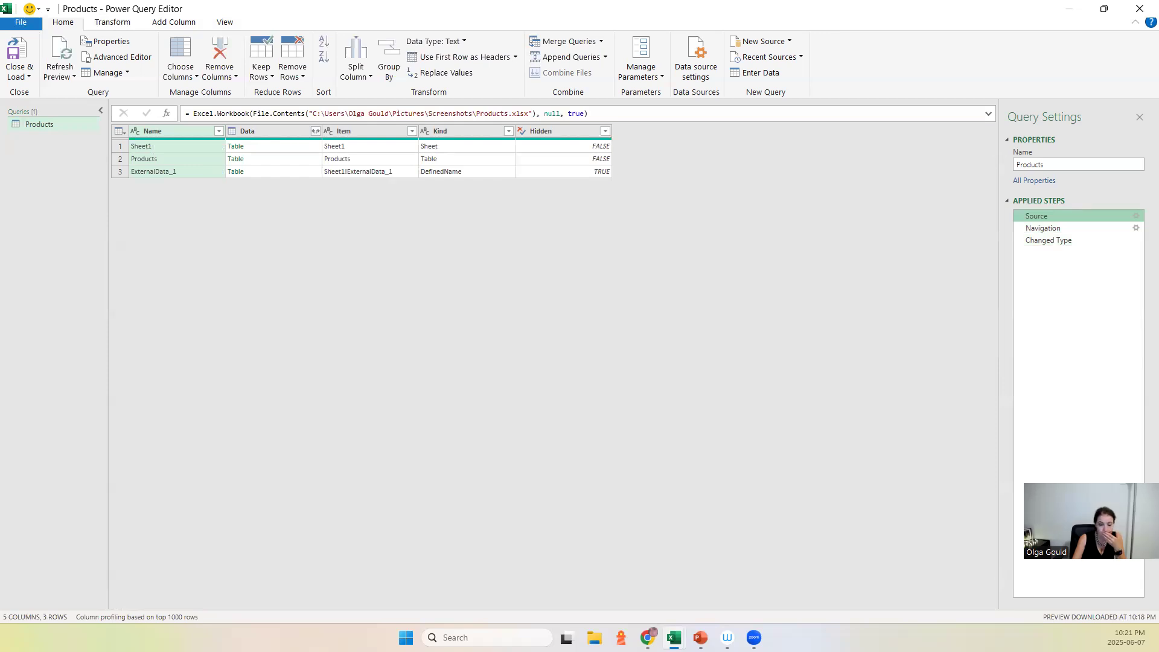
# Keep only the ProductID, ProductName, CategoryID and QuantityPerUnit columns in the Products query and load the result back into the worksheet
pyautogui.click(1052, 240)
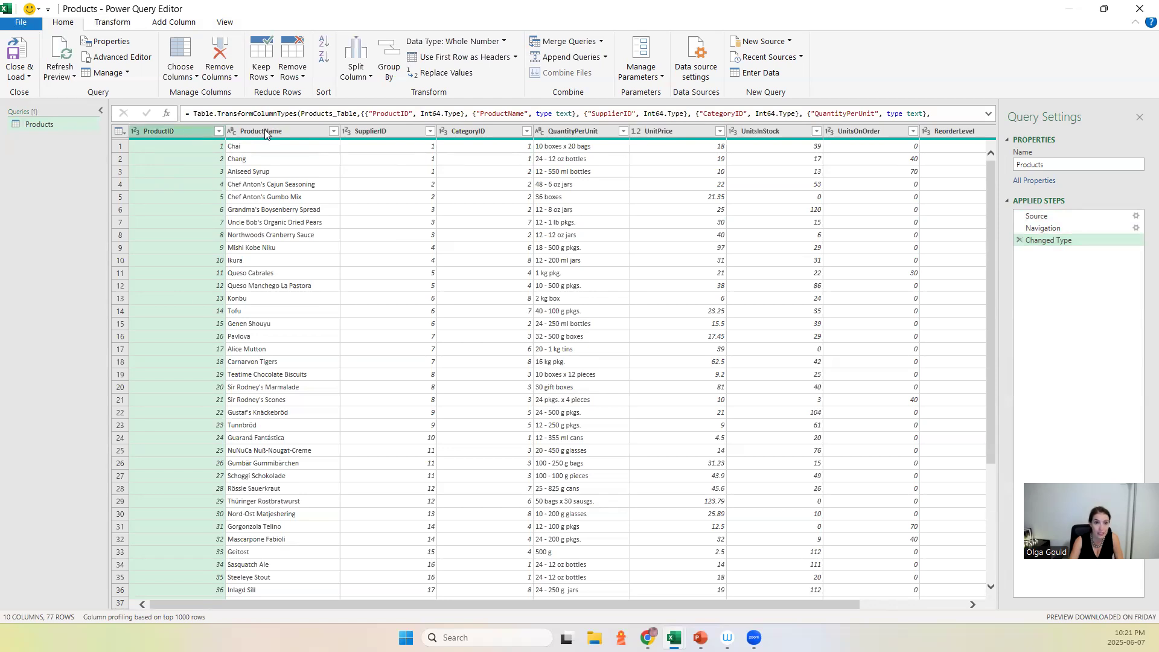
pyautogui.keyDown('ctrl'); pyautogui.click(289, 132); pyautogui.keyUp('ctrl')
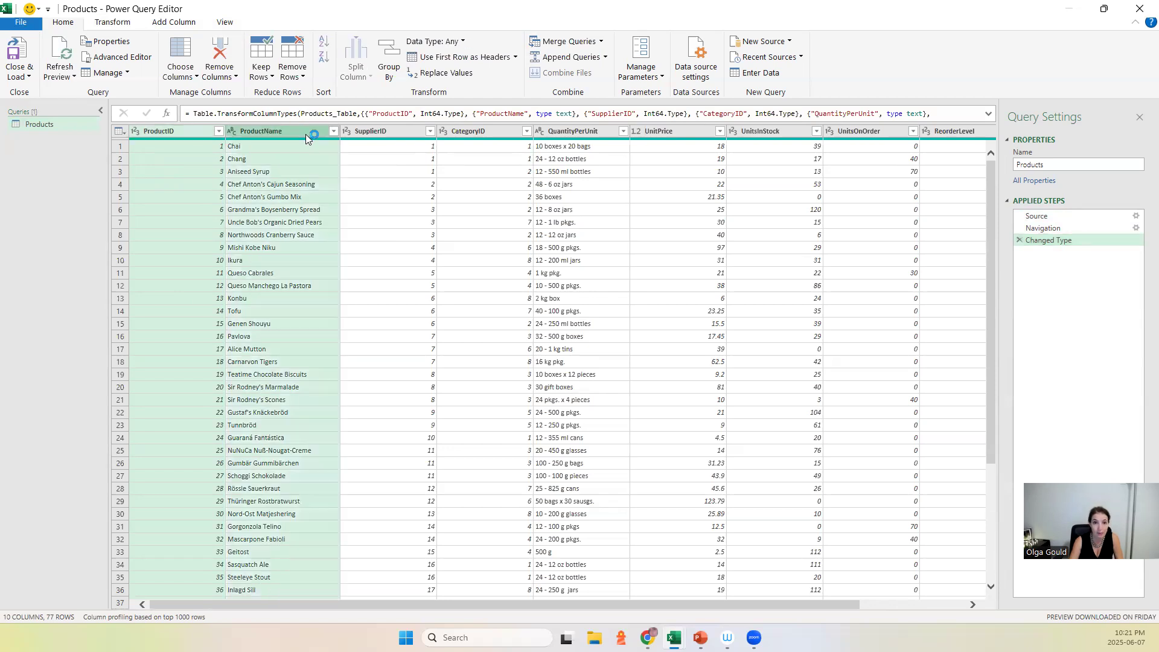
pyautogui.keyDown('ctrl'); pyautogui.click(492, 131); pyautogui.keyUp('ctrl')
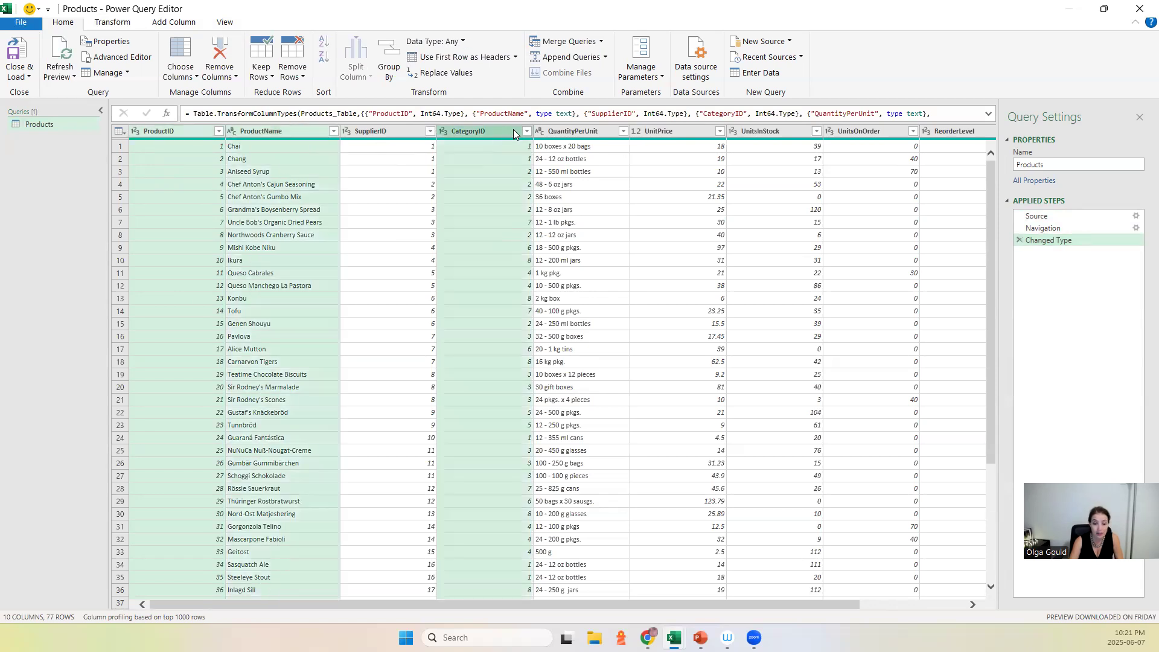
pyautogui.keyDown('ctrl'); pyautogui.click(587, 132); pyautogui.keyUp('ctrl')
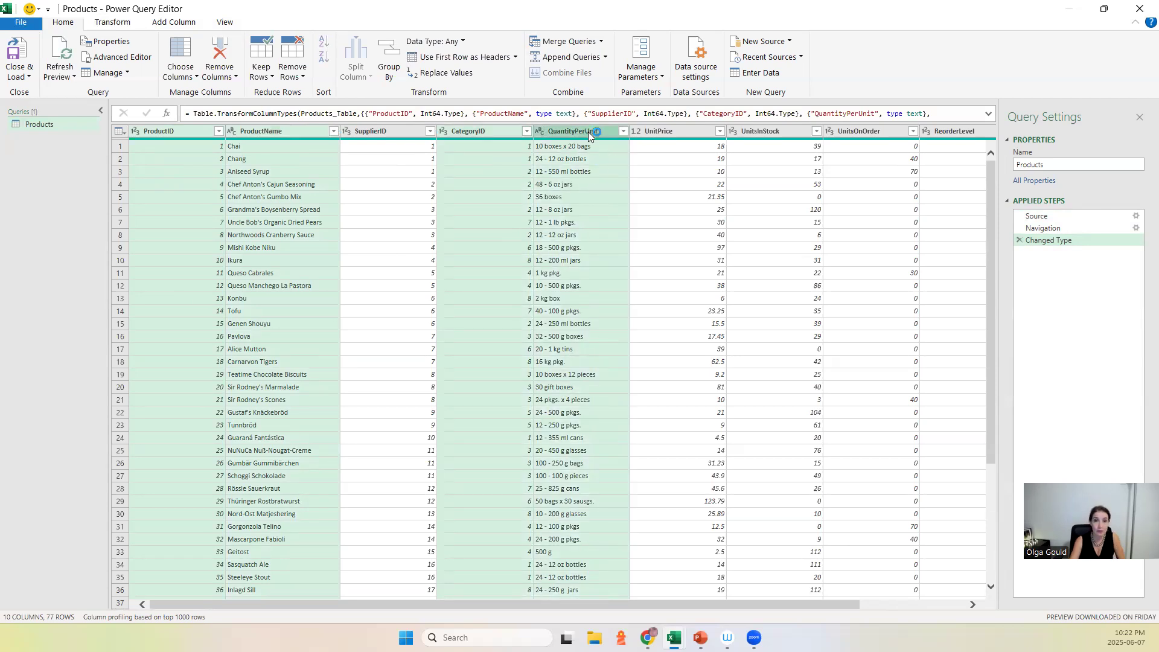
pyautogui.rightClick(589, 136)
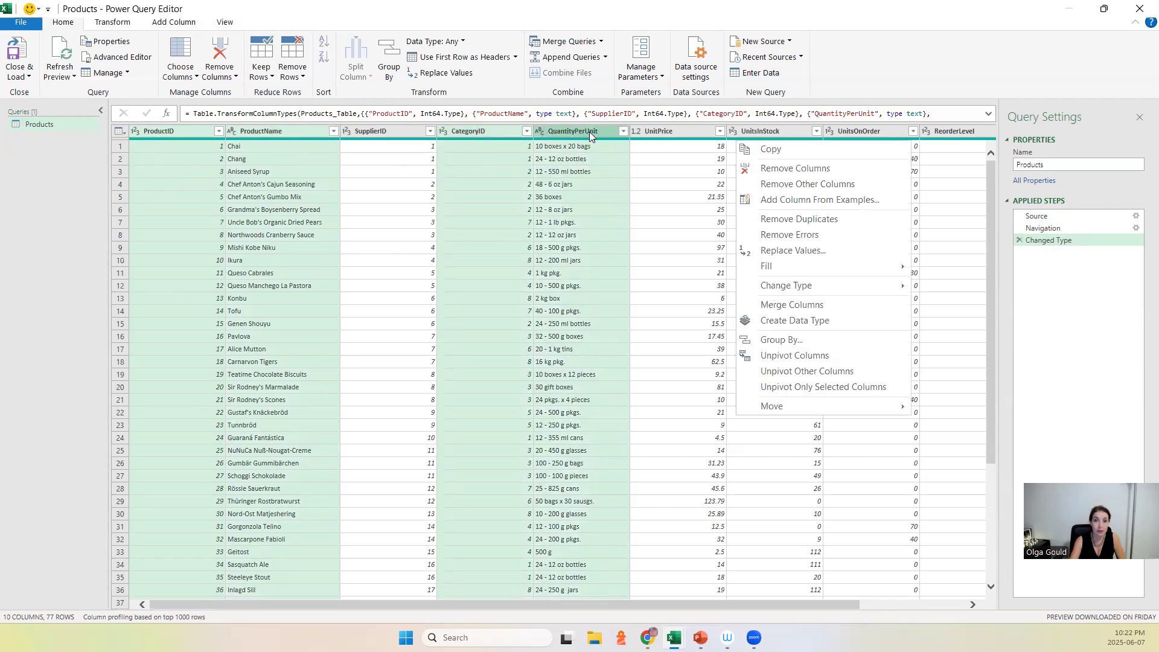
pyautogui.click(802, 185)
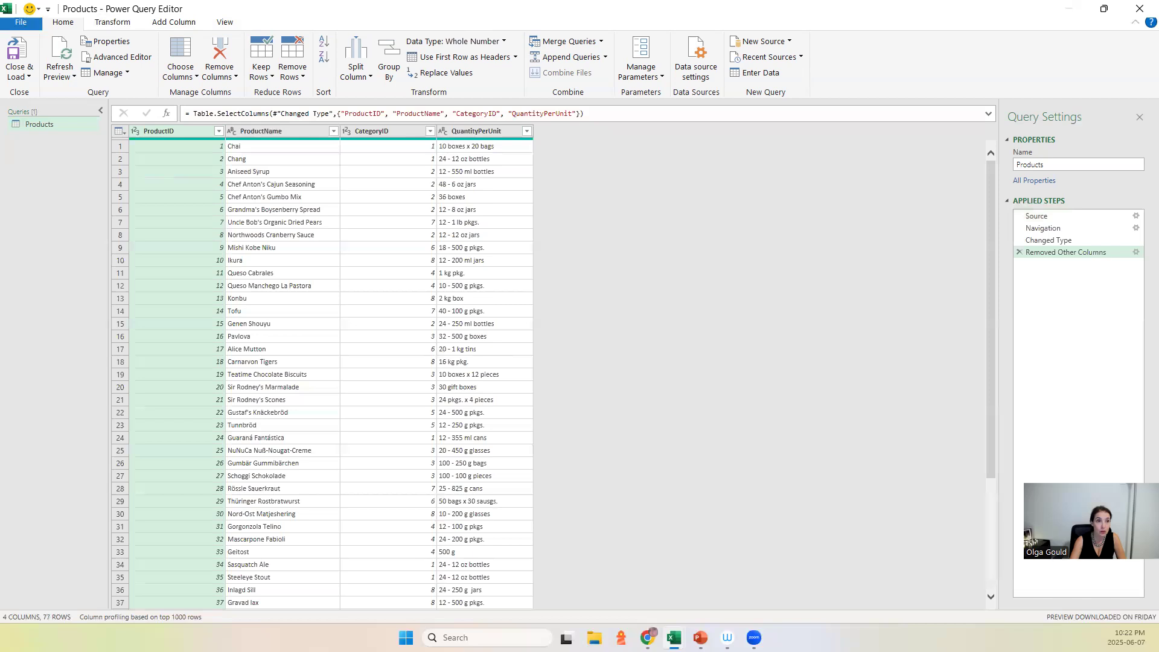
pyautogui.click(23, 54)
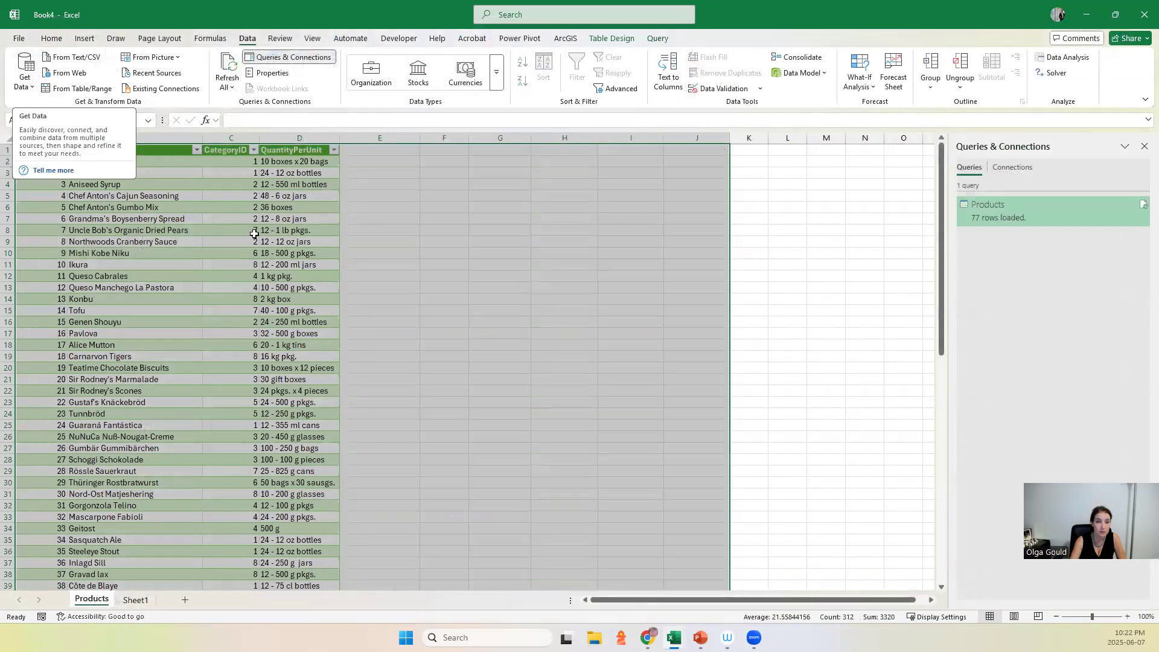
pyautogui.click(390, 208)
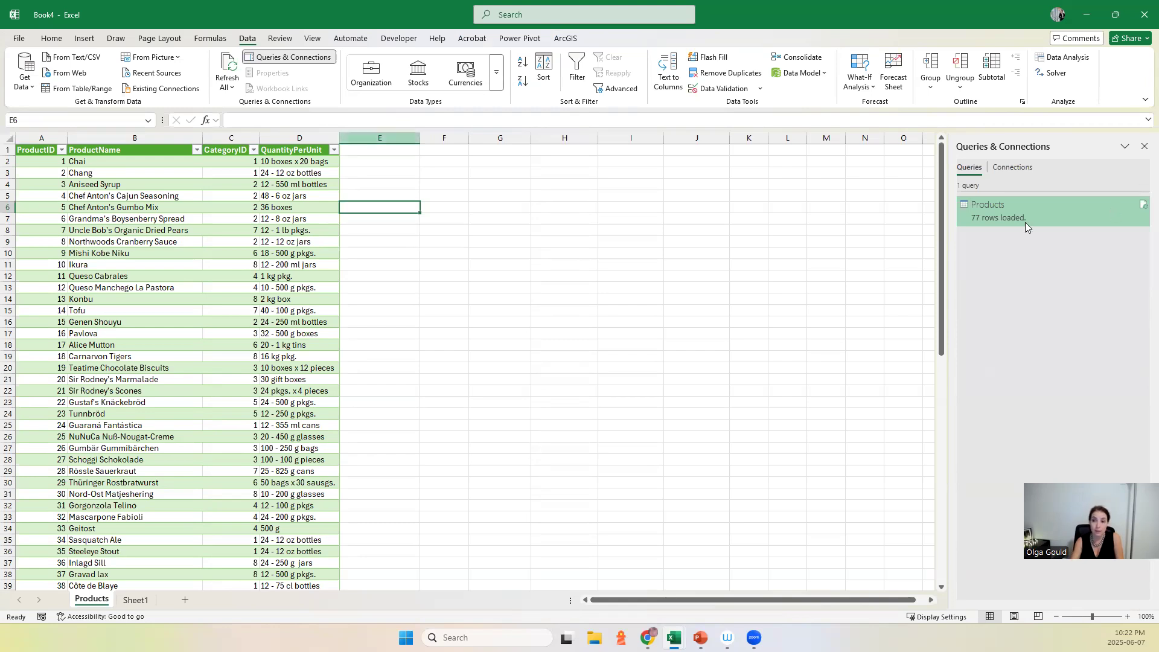
# Review the full M code of the Products query in the Advanced Editor and close it without changes
pyautogui.click(996, 204)
pyautogui.doubleClick(995, 204)
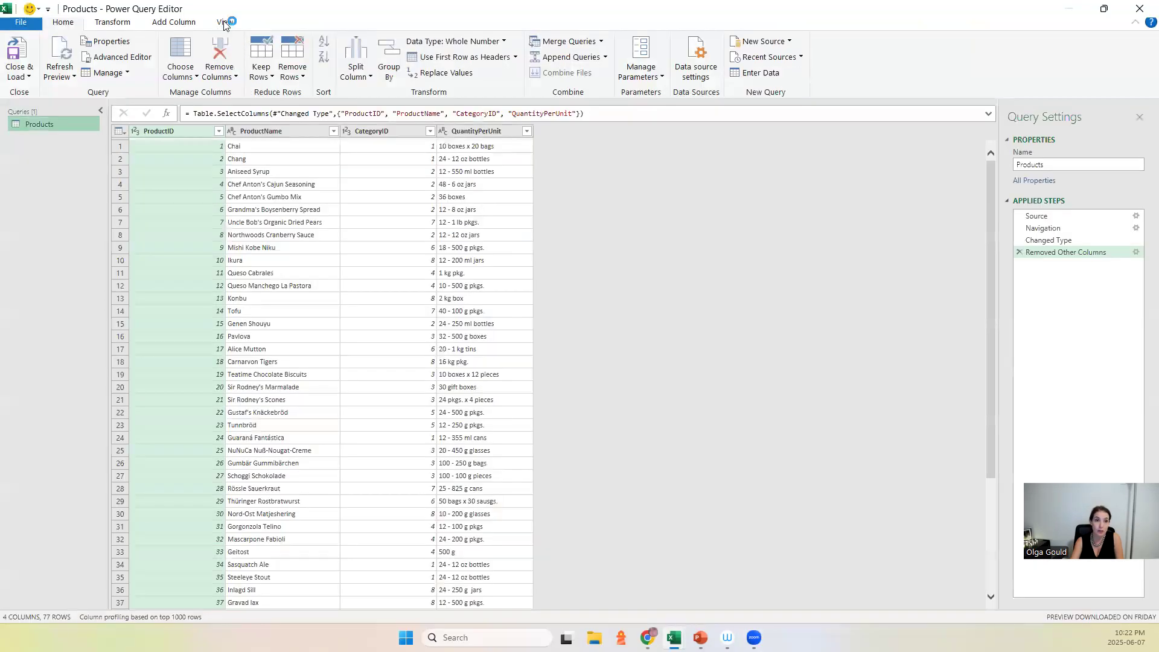
pyautogui.click(222, 22)
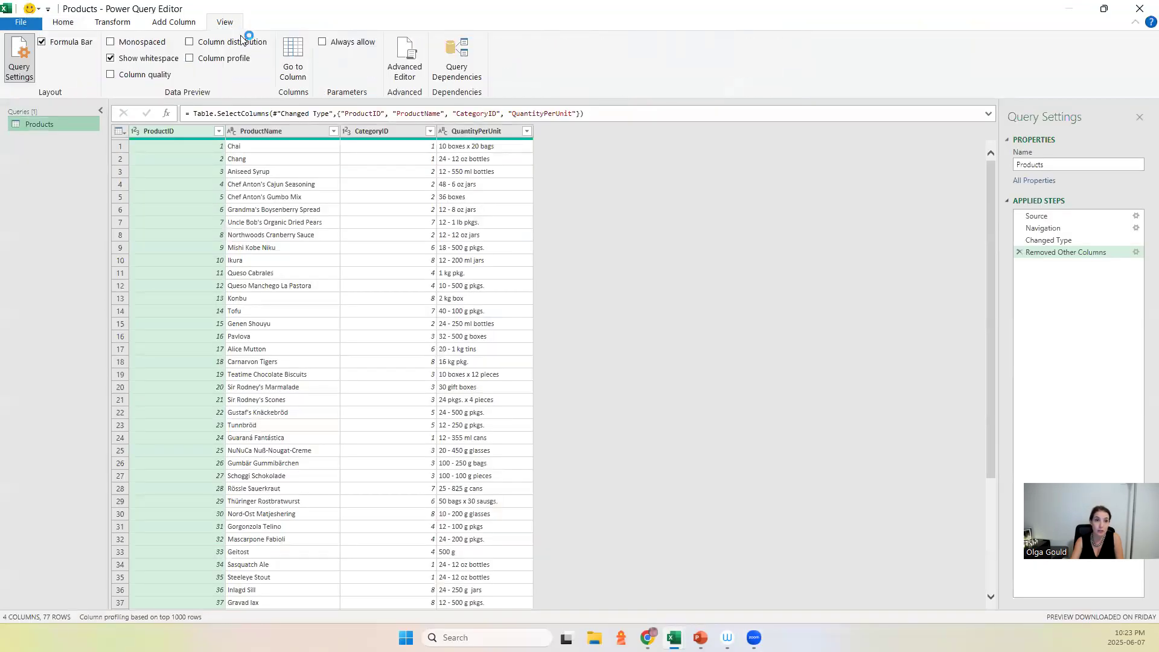
pyautogui.click(404, 61)
pyautogui.moveTo(247, 142); pyautogui.dragTo(339, 189)
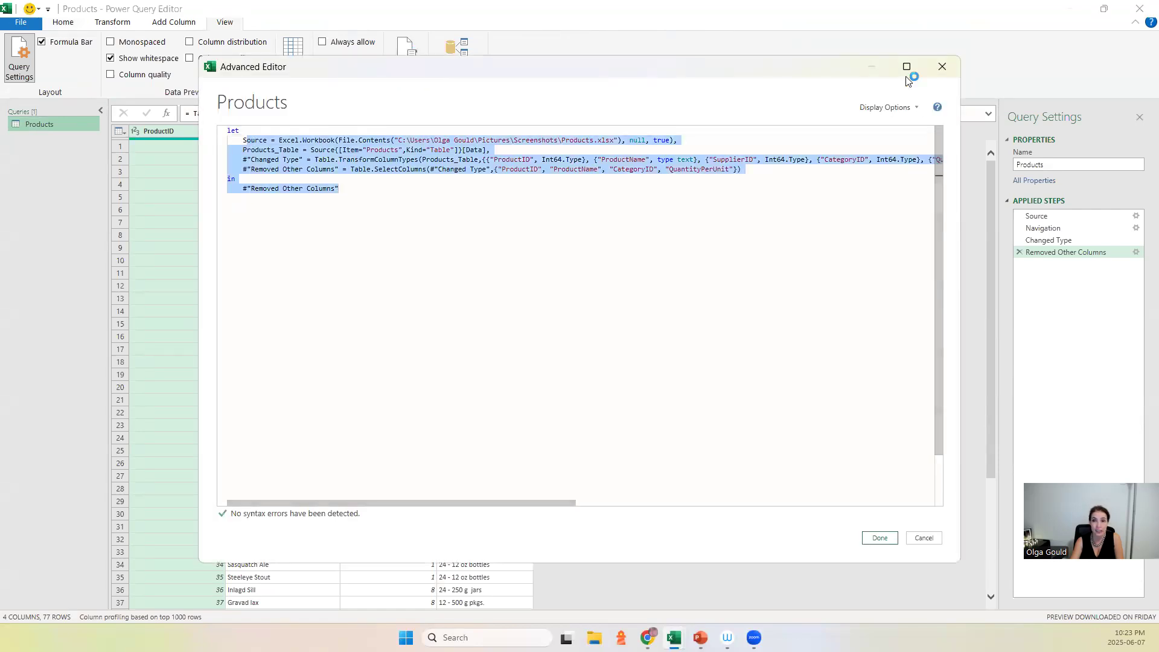
pyautogui.click(942, 66)
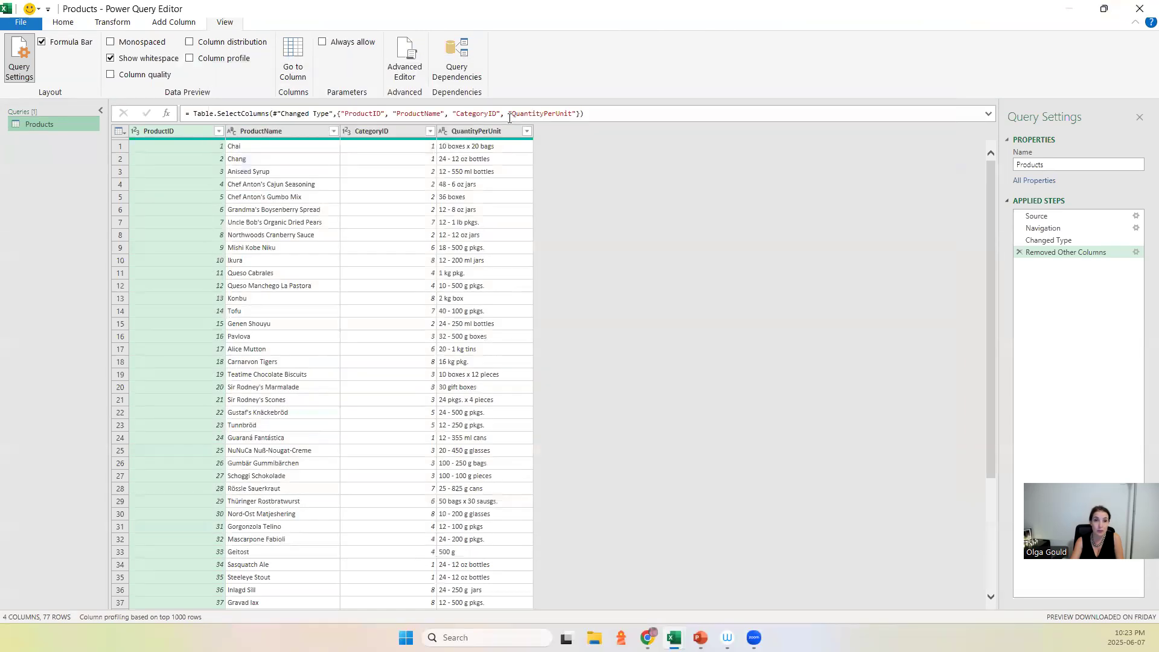
# Examine the Removed Other Columns formula of the Products query, and close the Power Query Editor back to the worksheet
pyautogui.moveTo(204, 112)
pyautogui.mouseDown()
pyautogui.moveTo(618, 112)
pyautogui.moveTo(201, 113)
pyautogui.mouseUp()
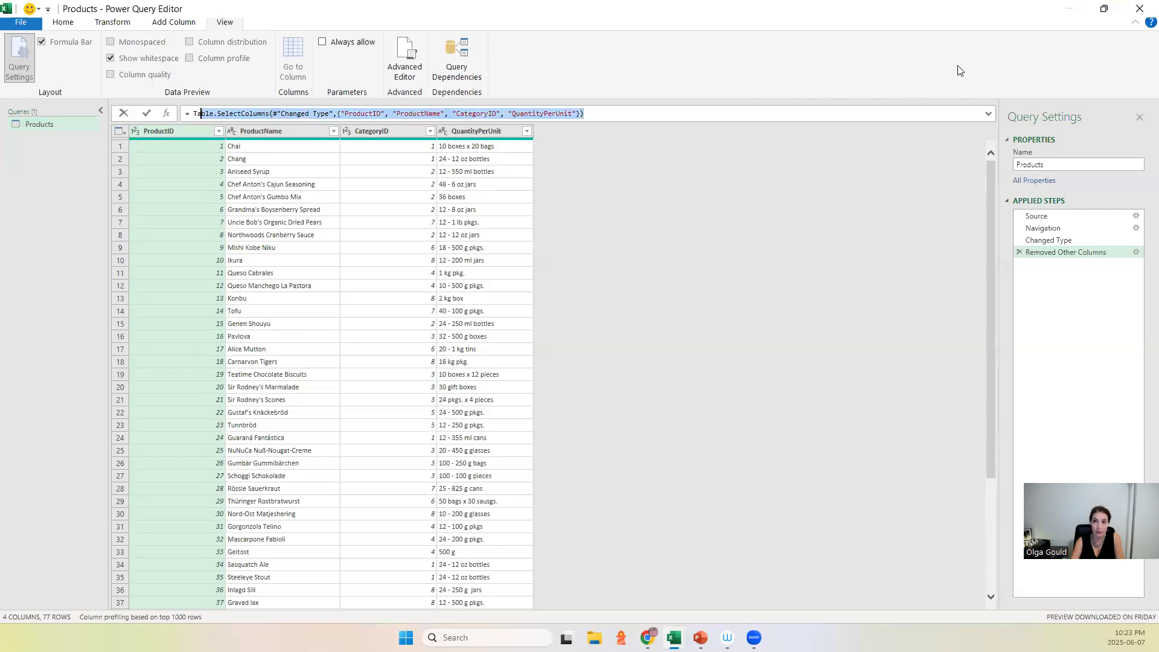
pyautogui.click(62, 22)
pyautogui.click(18, 51)
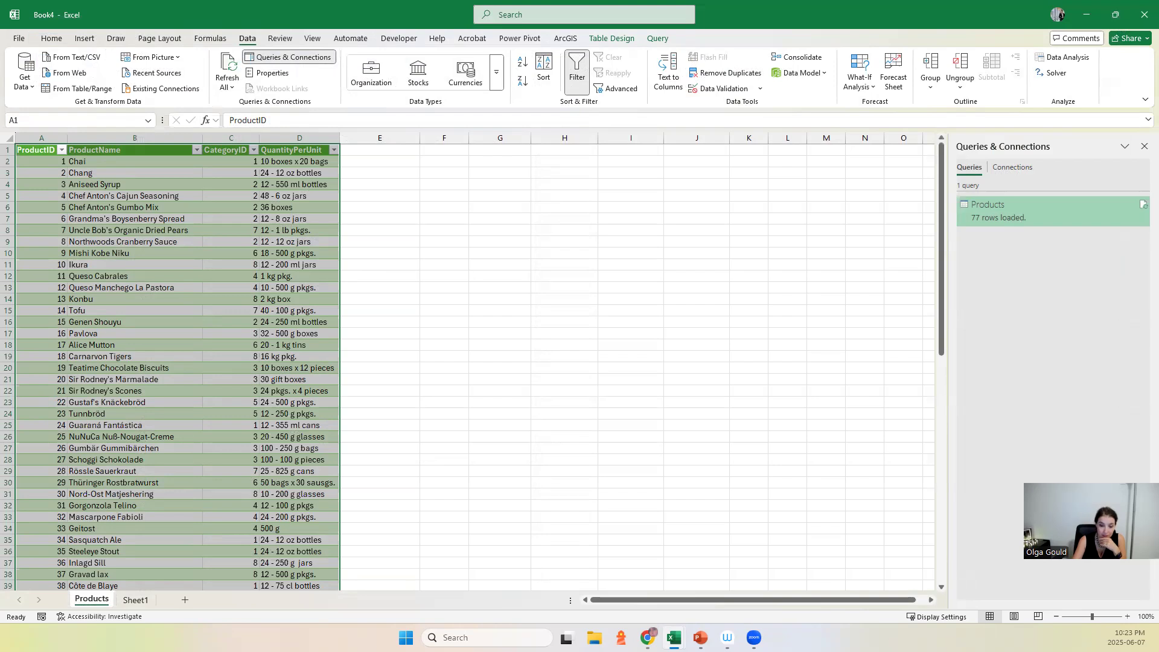
# Switch to PowerPoint to read the Northwind service address on the OData Feed slide, and return to the Excel workbook
pyautogui.hotkey('alt', 'Tab')
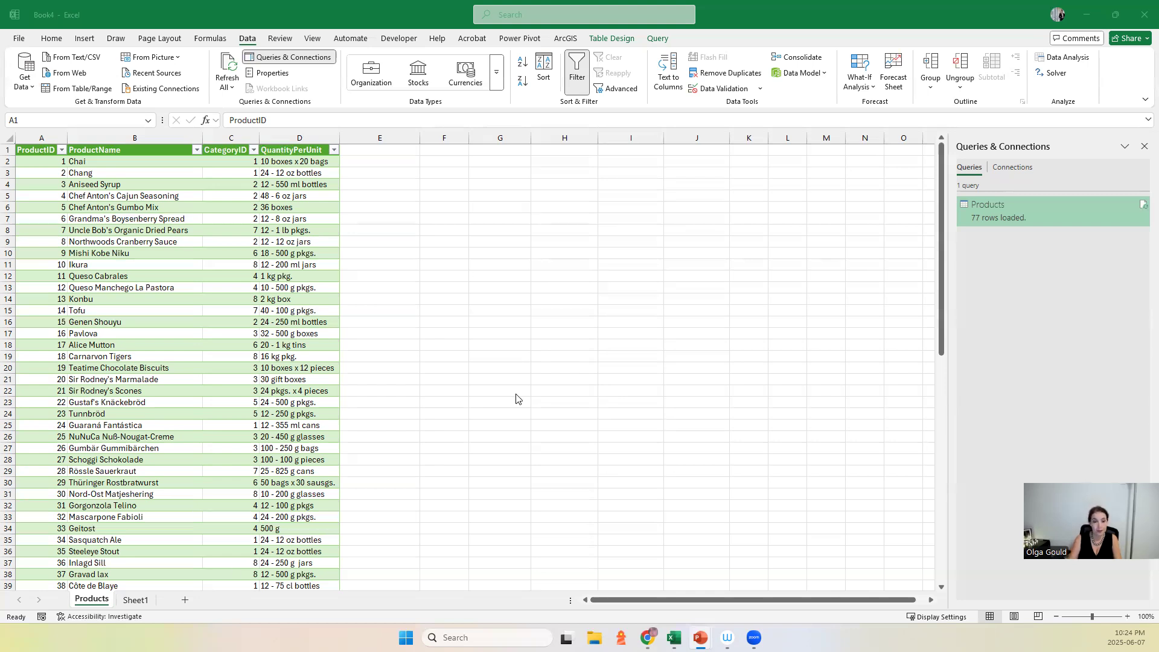
pyautogui.hotkey('ctrl', 'a')
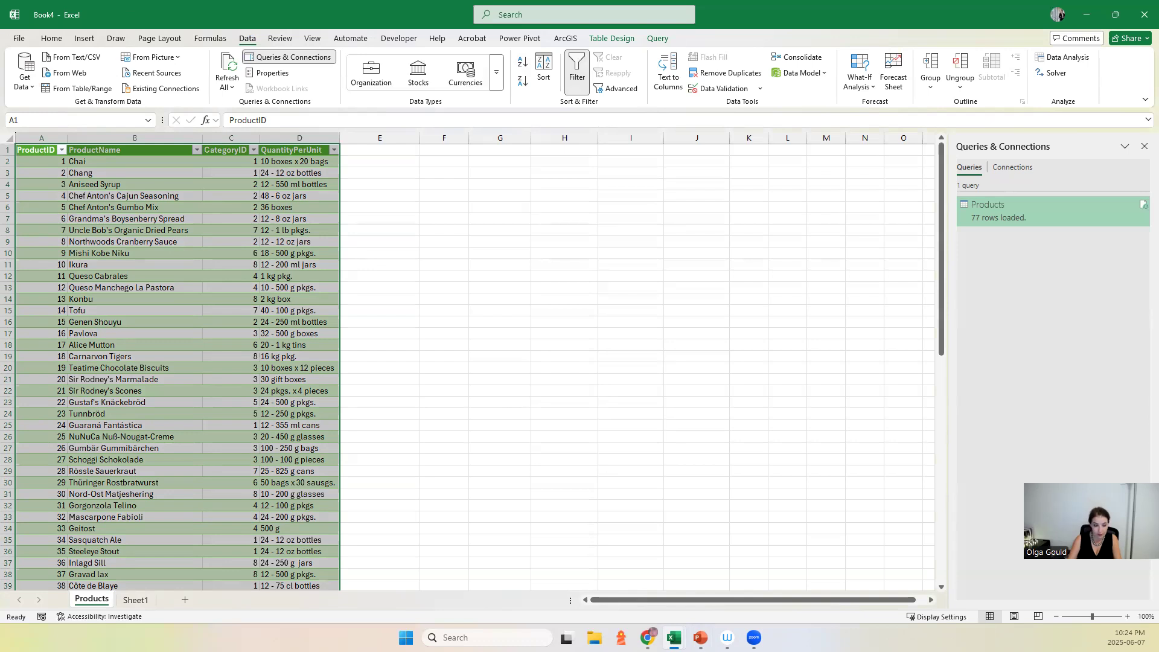
pyautogui.hotkey('alt', 'Tab')
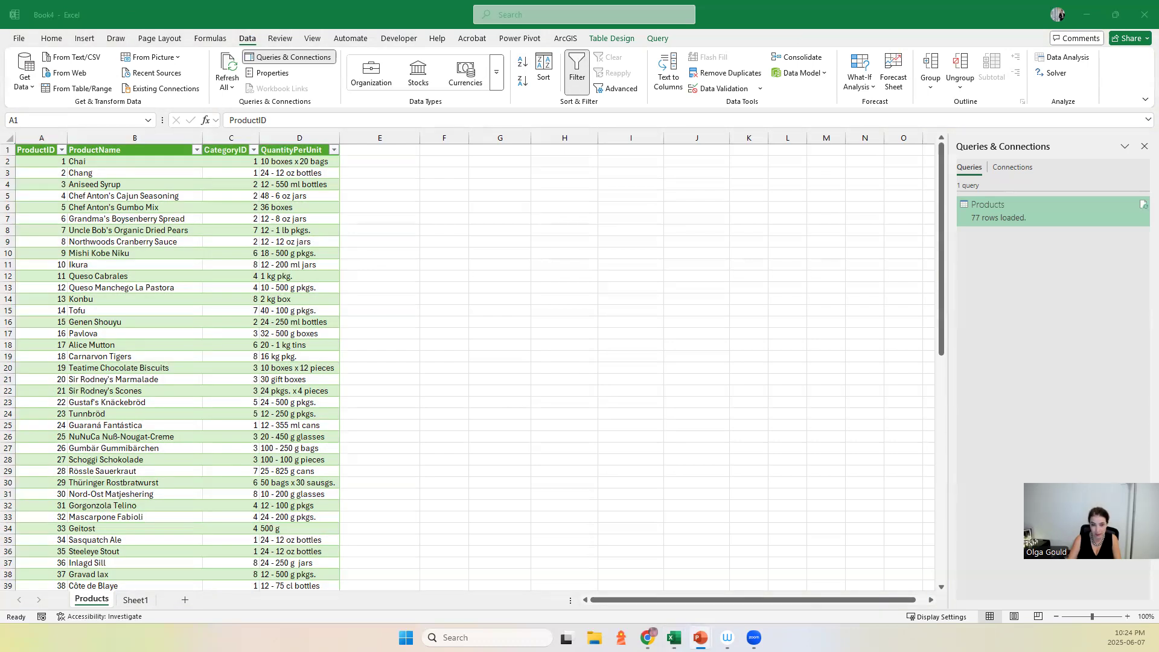
pyautogui.hotkey('shift', 'F5')
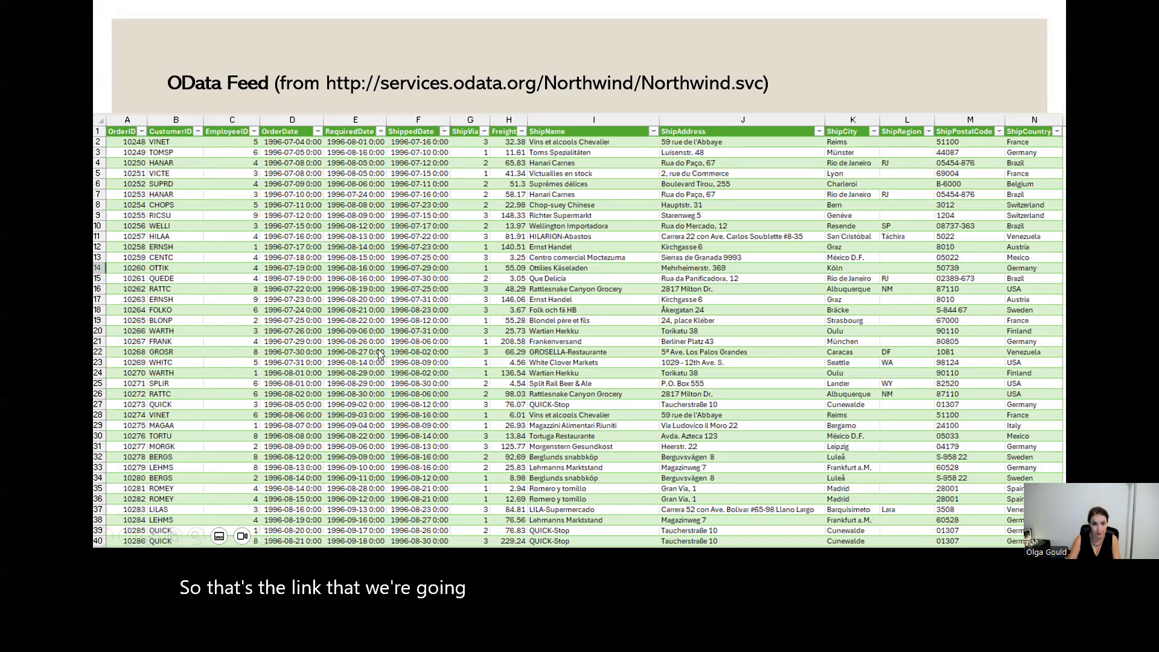
pyautogui.press('Escape')
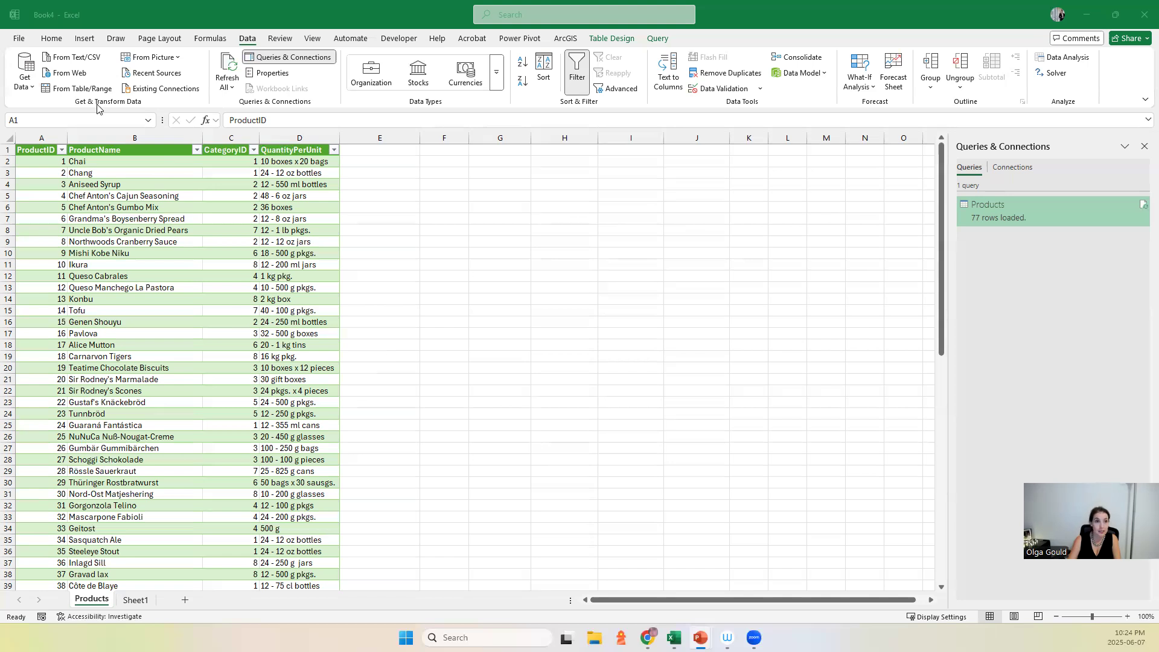
pyautogui.click(252, 41)
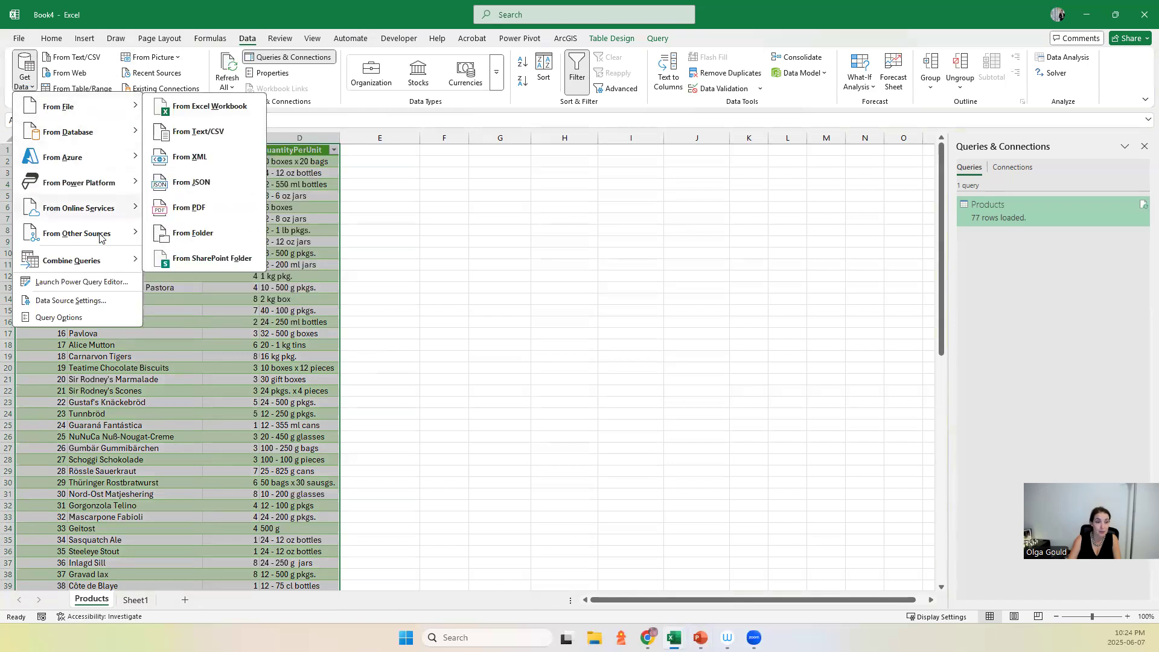
pyautogui.moveTo(101, 236)
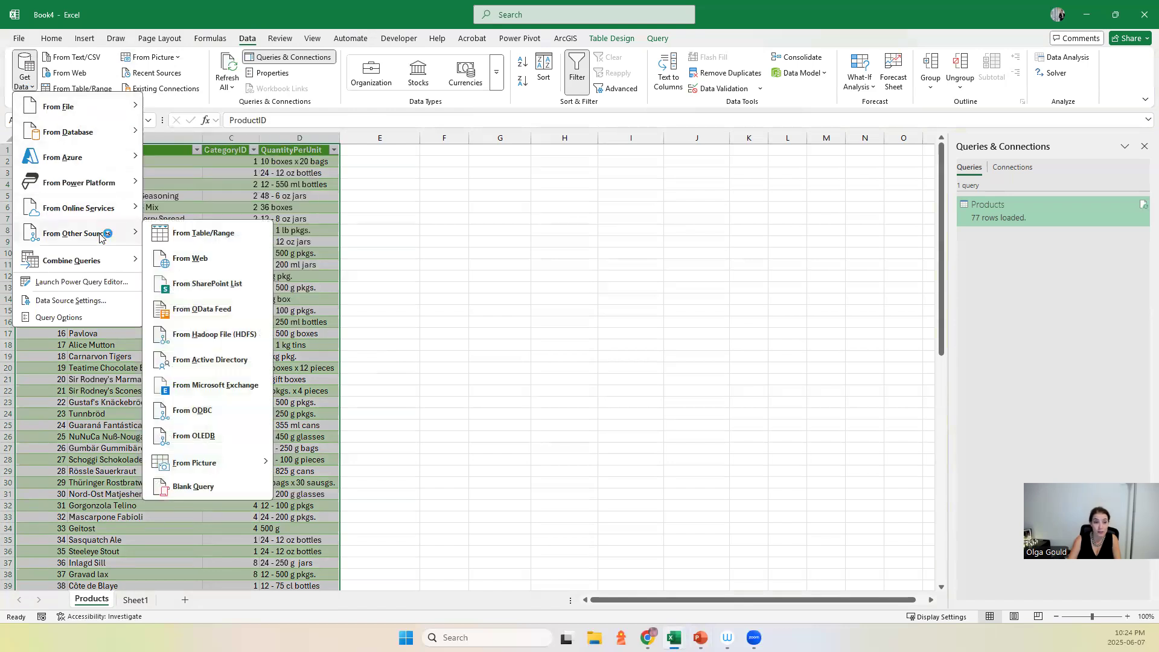
pyautogui.click(205, 310)
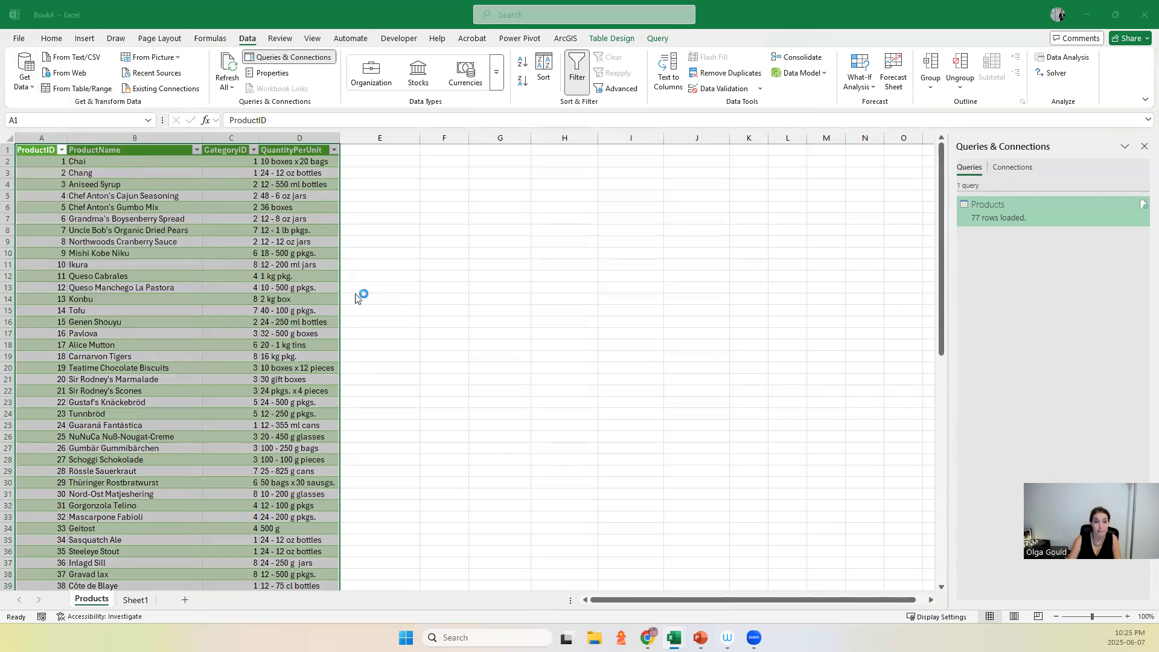
pyautogui.write('http://services.odata.org/Northwind/Northwind.svc')
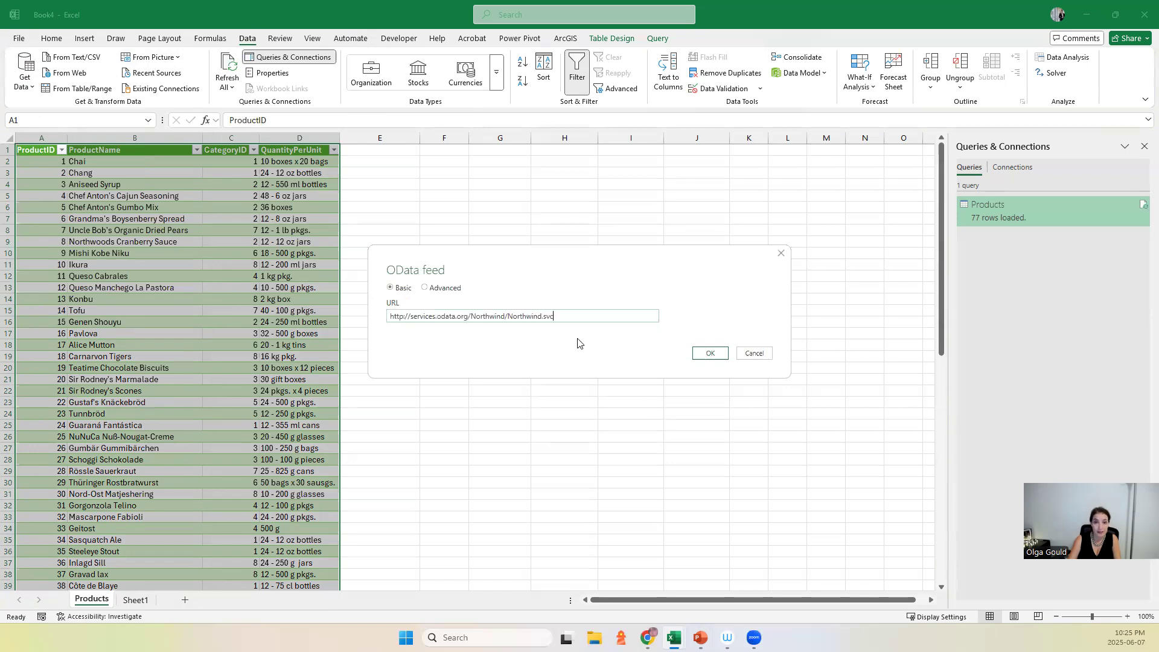
pyautogui.click(718, 358)
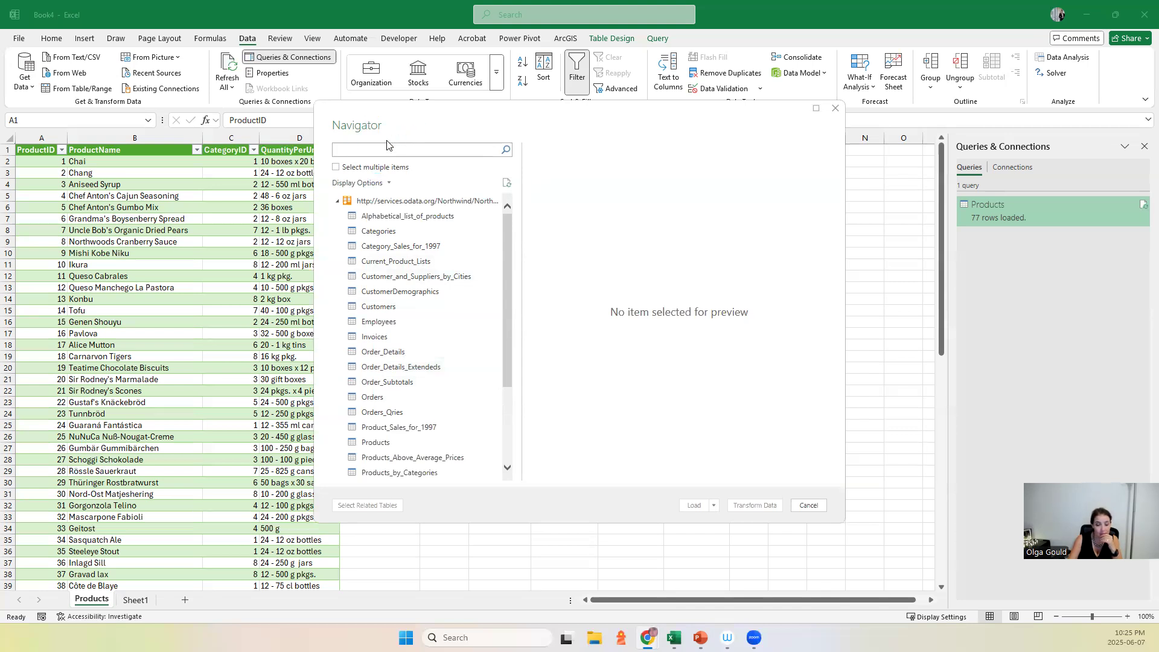
# Preview the Orders table of the Northwind feed and open it in the Power Query Editor
pyautogui.click(383, 398)
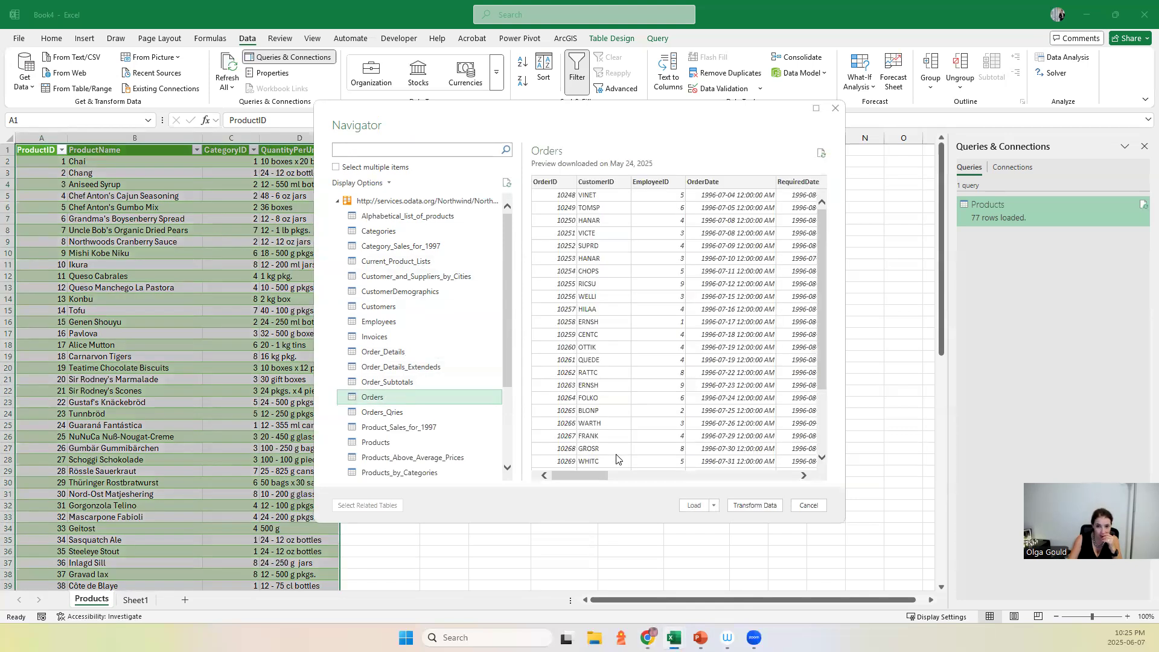
pyautogui.moveTo(590, 474); pyautogui.dragTo(380, 391)
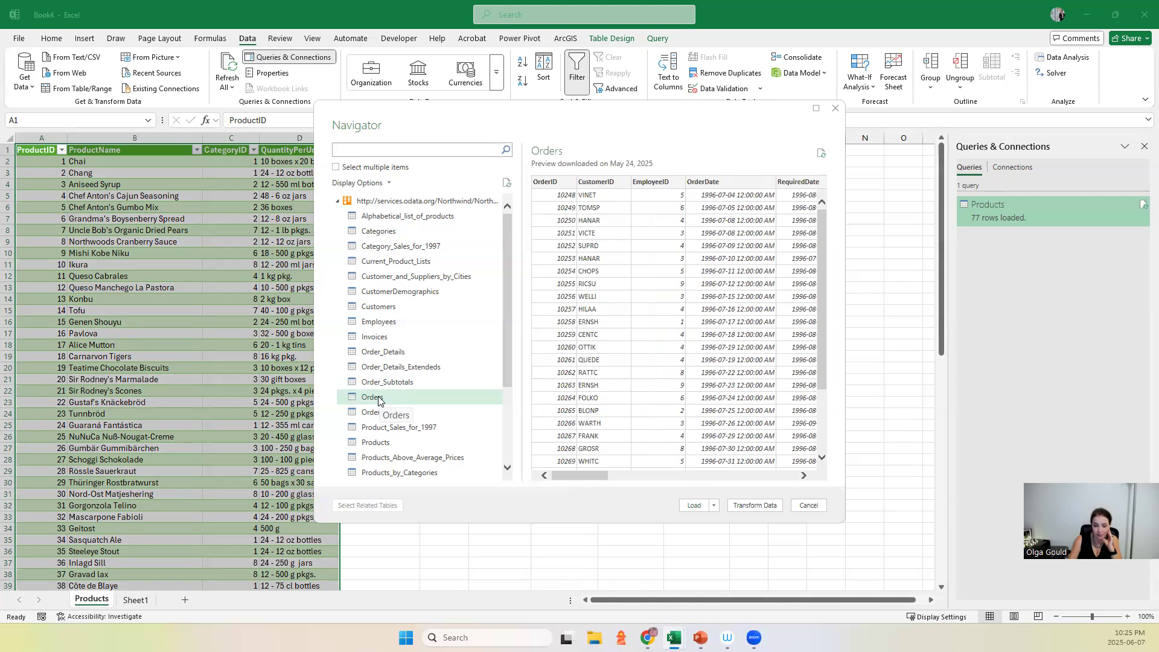
pyautogui.doubleClick(379, 398)
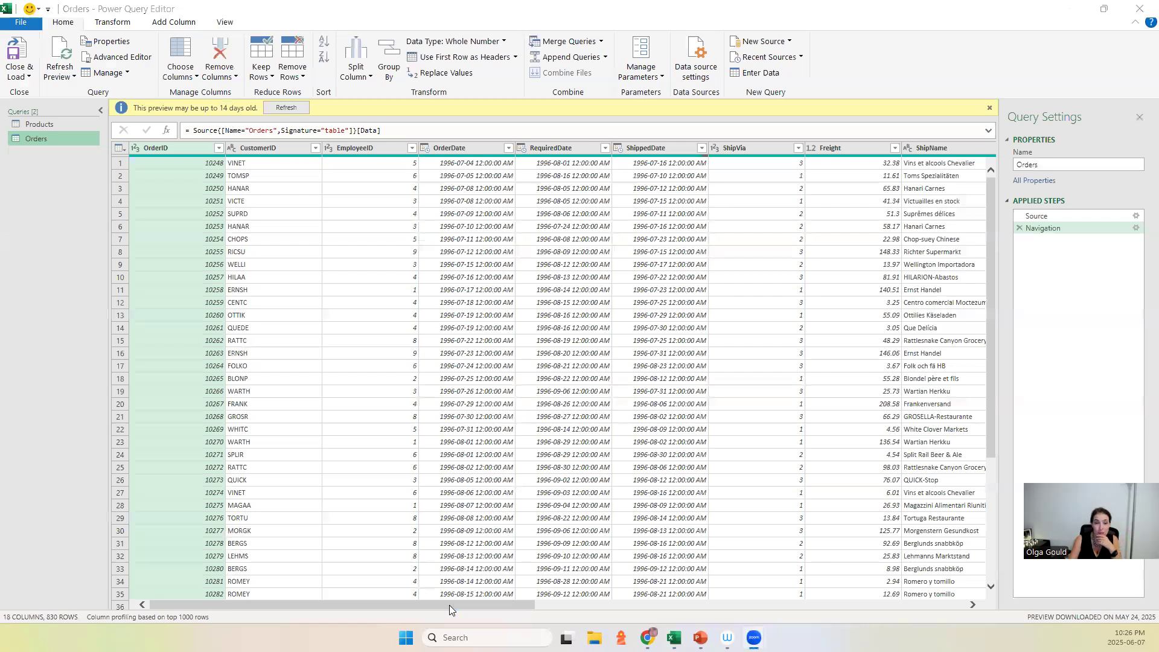
# Expand the Order_Details column of the Orders query to only ProductID, UnitPrice and Quantity, keeping the original column name as prefix
pyautogui.moveTo(449, 605); pyautogui.dragTo(874, 610)
pyautogui.moveTo(775, 605); pyautogui.dragTo(911, 605)
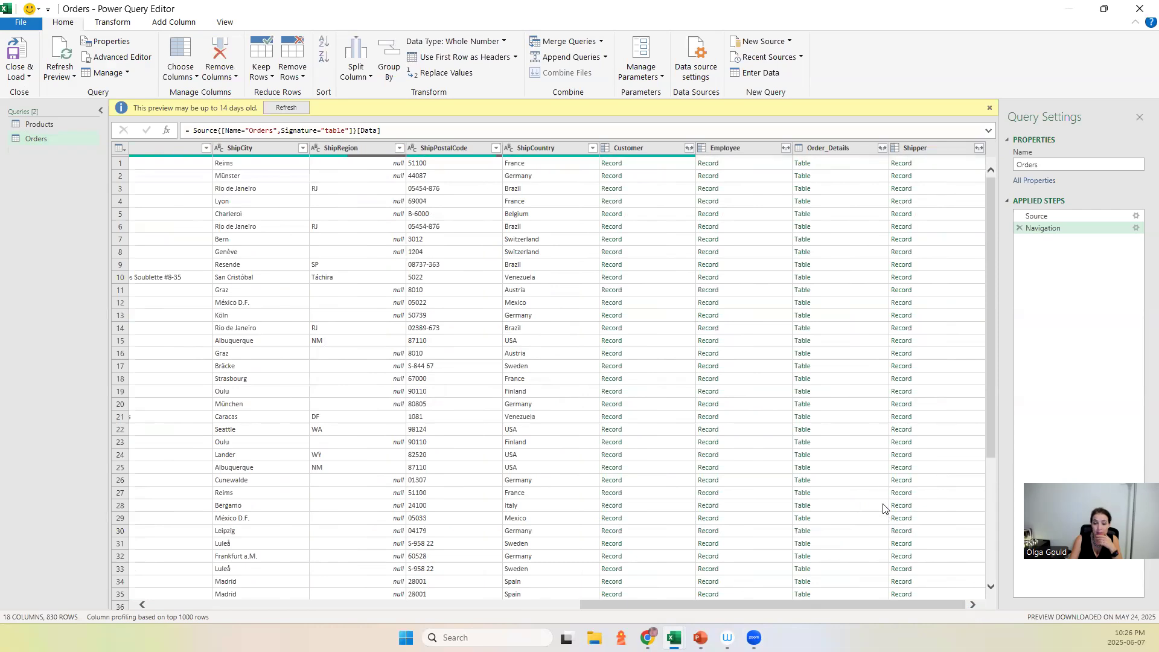
pyautogui.click(882, 148)
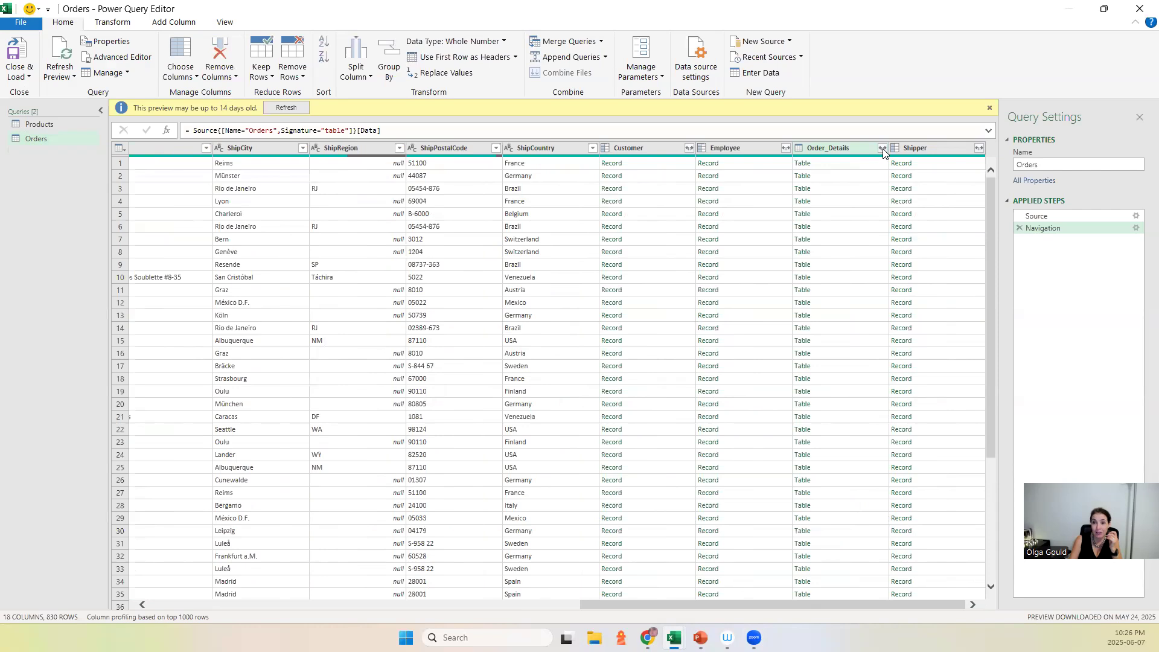
pyautogui.click(882, 148)
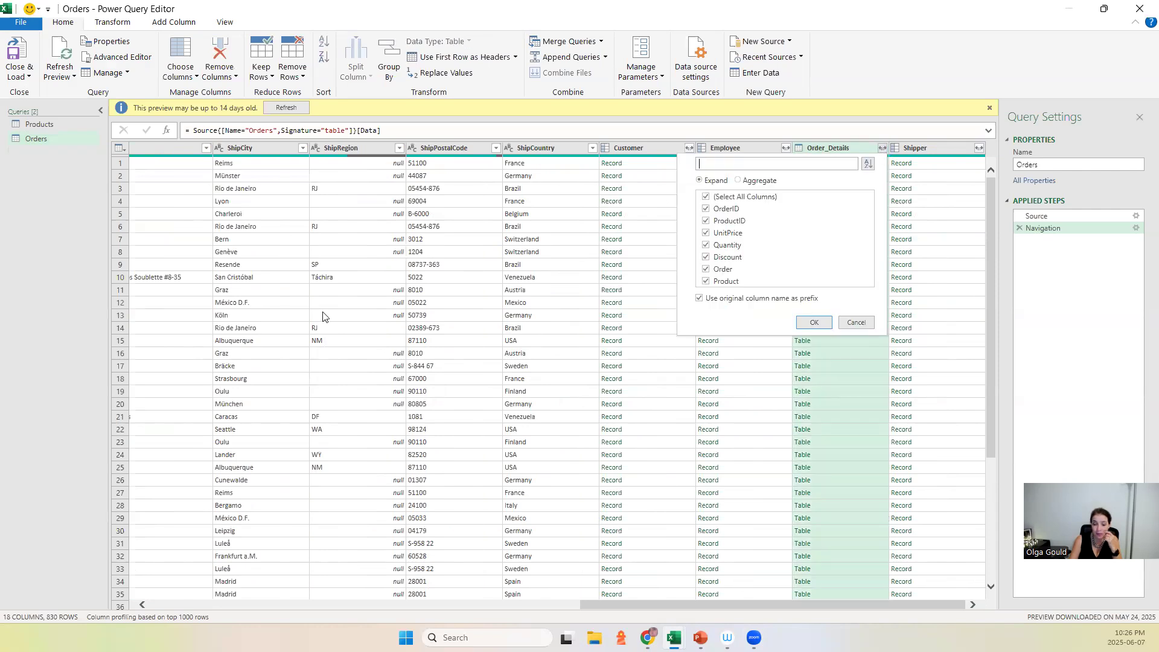
pyautogui.click(707, 198)
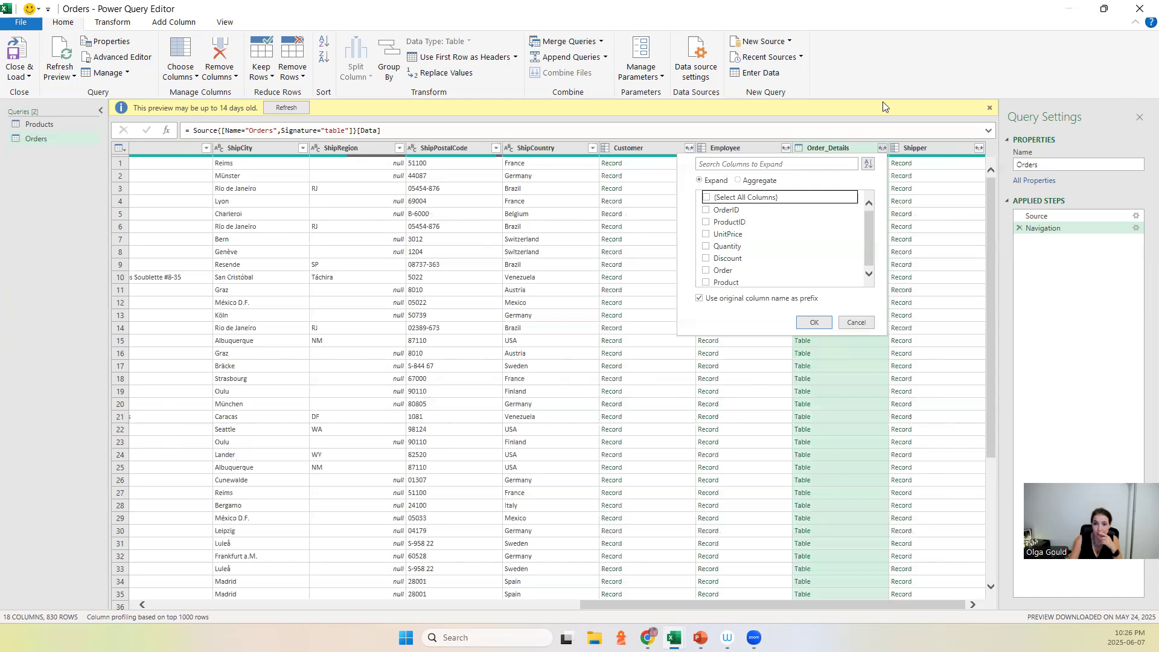
pyautogui.click(706, 222)
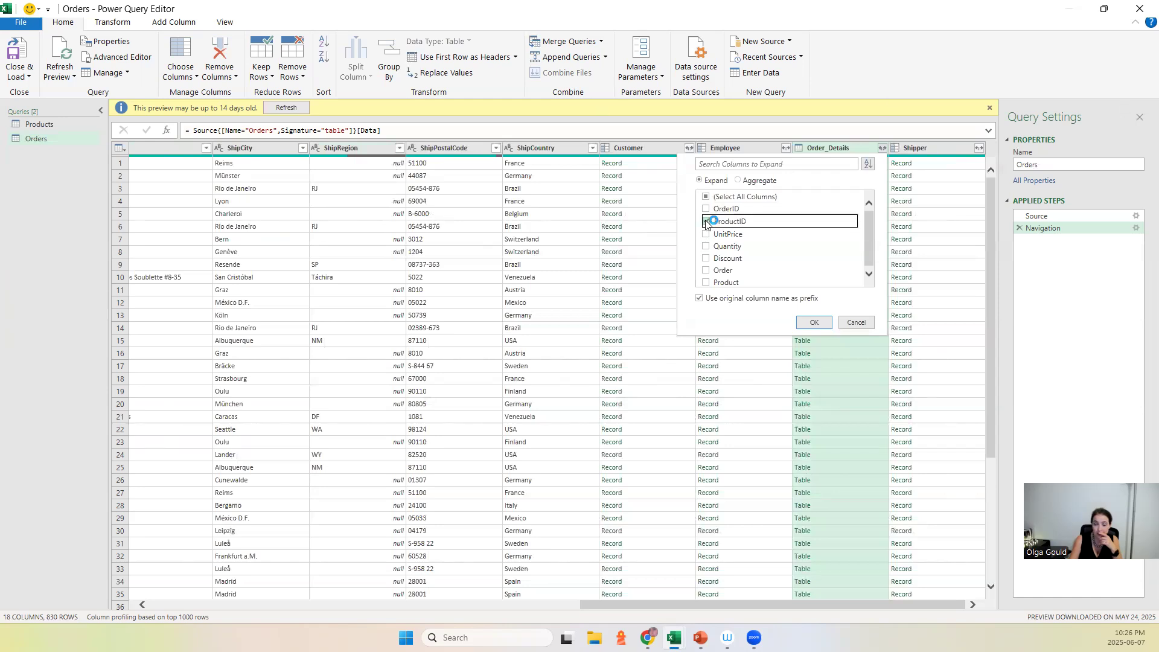
pyautogui.click(706, 234)
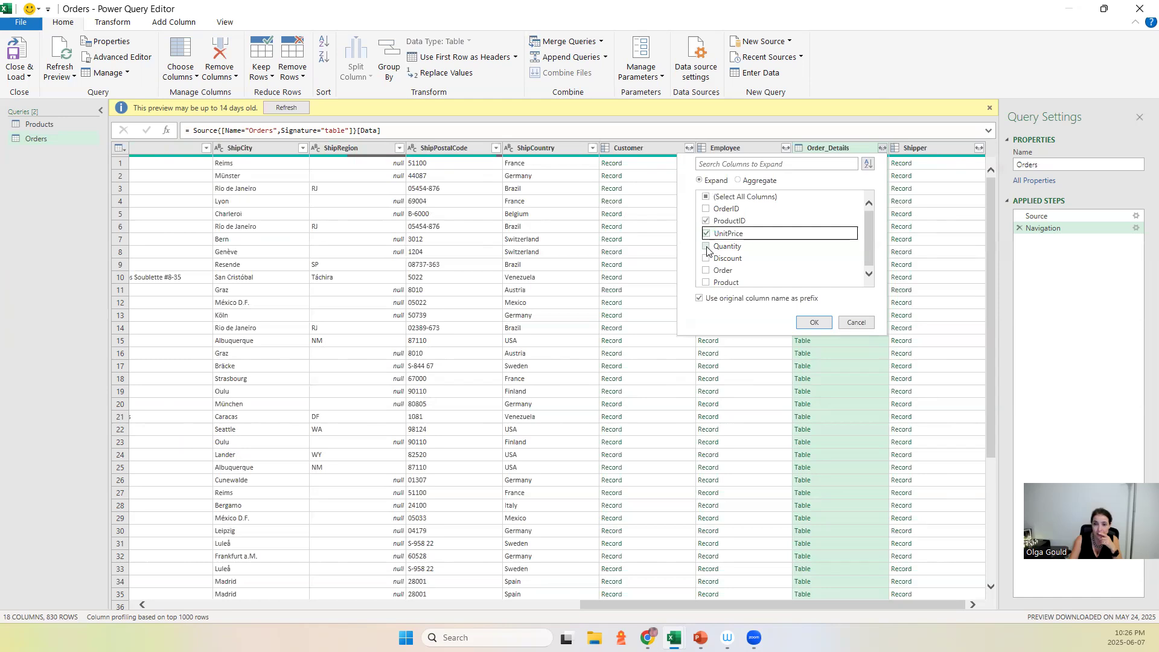
pyautogui.click(706, 247)
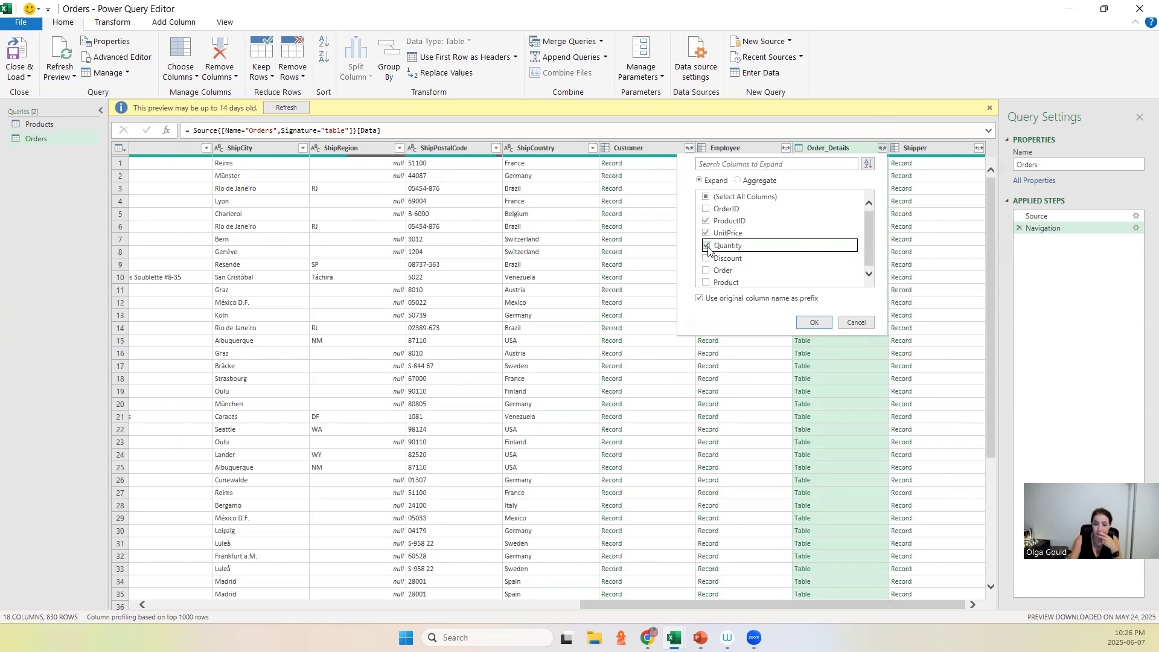
pyautogui.click(818, 323)
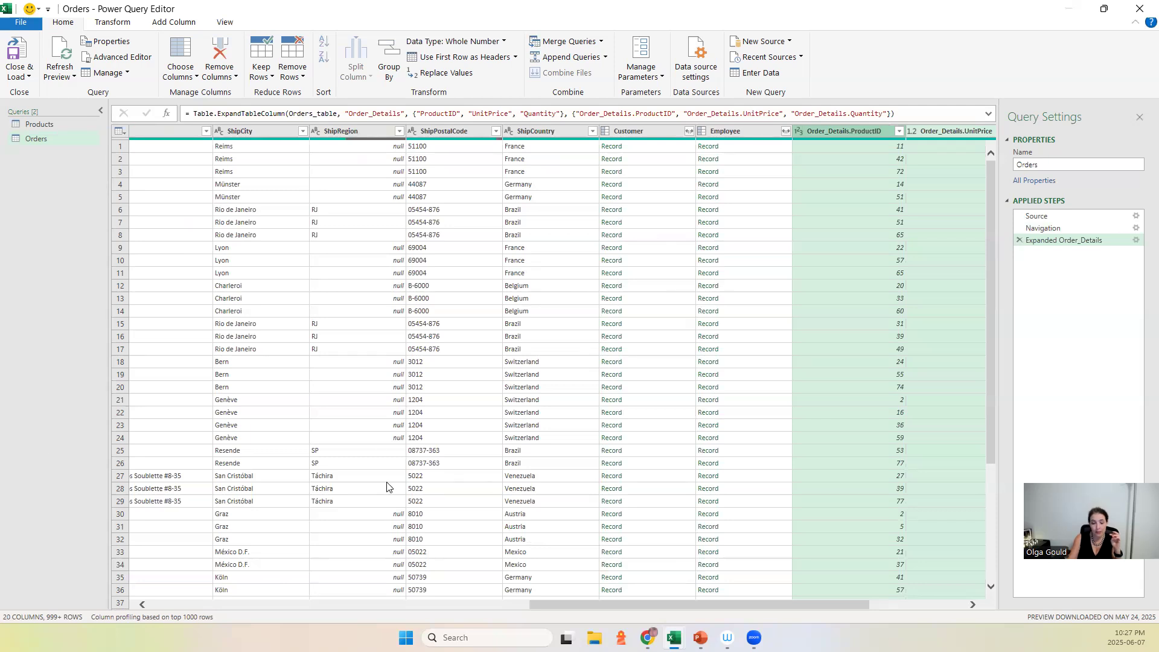
# Keep only the OrderDate, Order_Details.ProductID, Order_Details.UnitPrice and Order_Details.Quantity columns in the Orders query, removing all others
pyautogui.moveTo(774, 606); pyautogui.dragTo(431, 602)
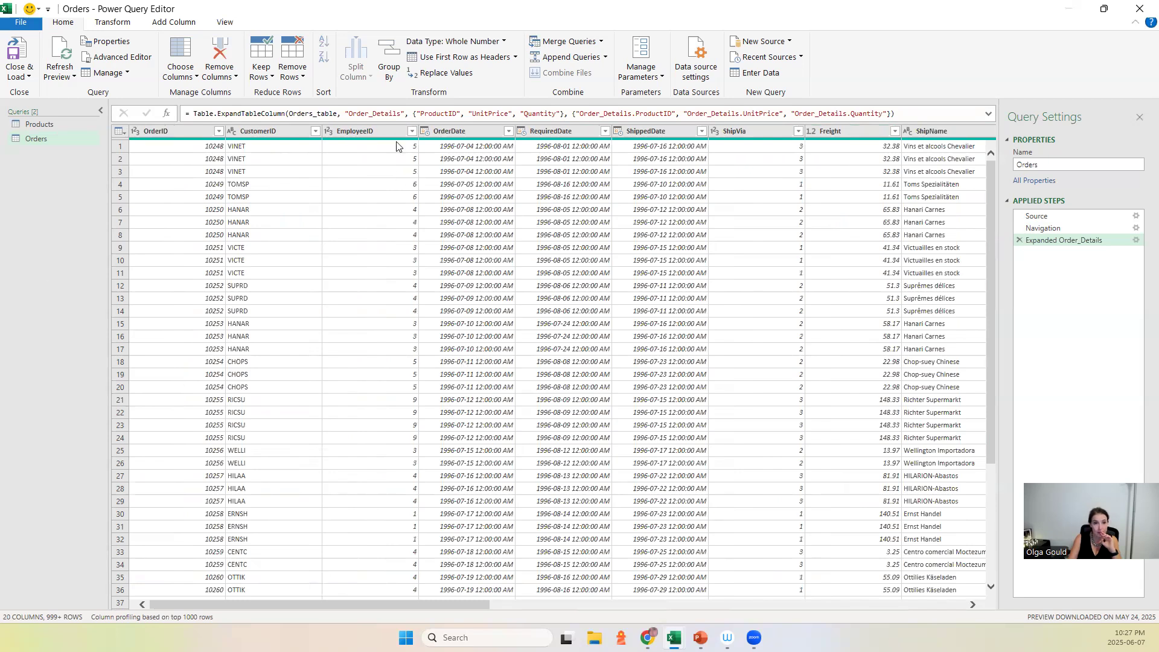
pyautogui.click(470, 134)
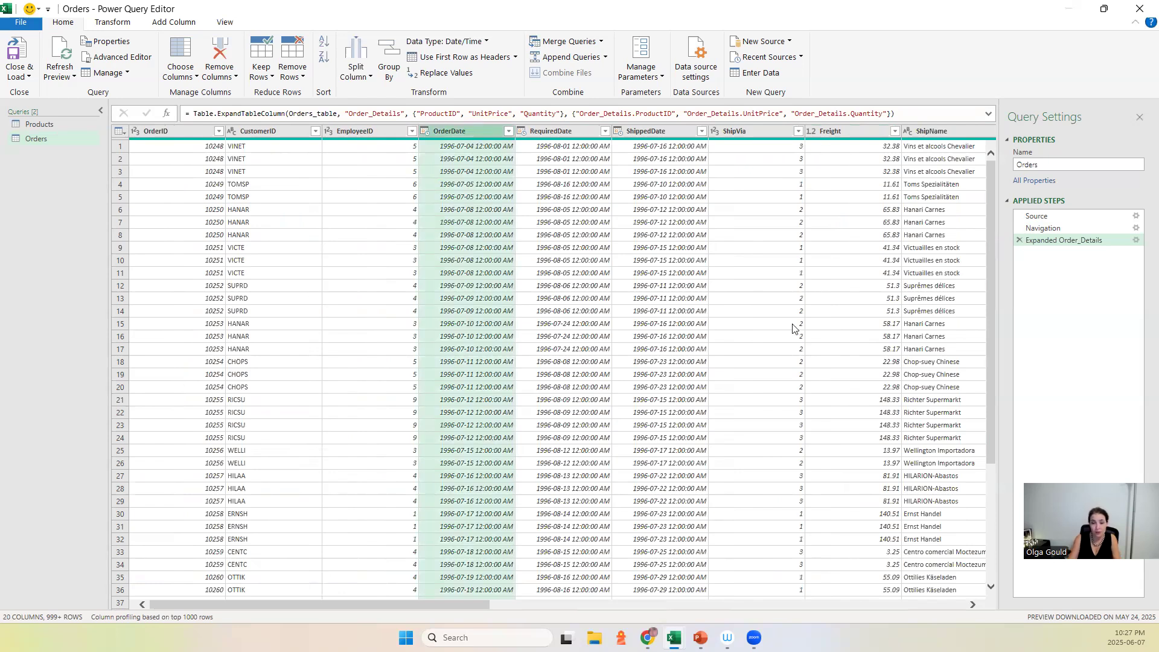
pyautogui.moveTo(464, 602); pyautogui.dragTo(933, 602)
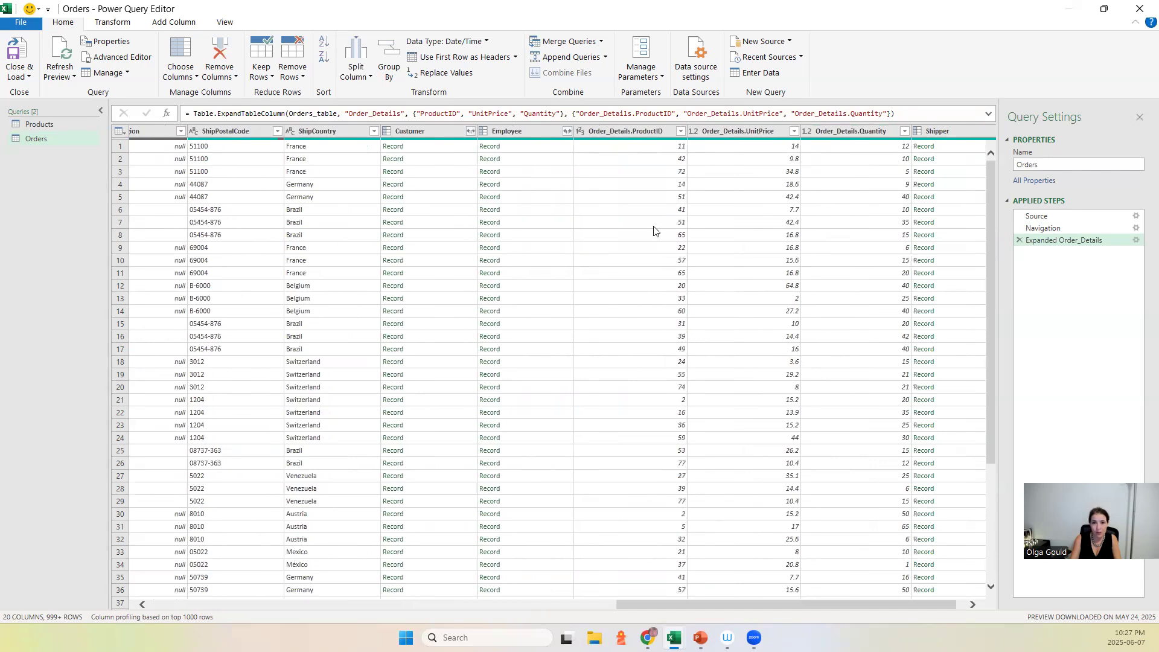
pyautogui.click(640, 129)
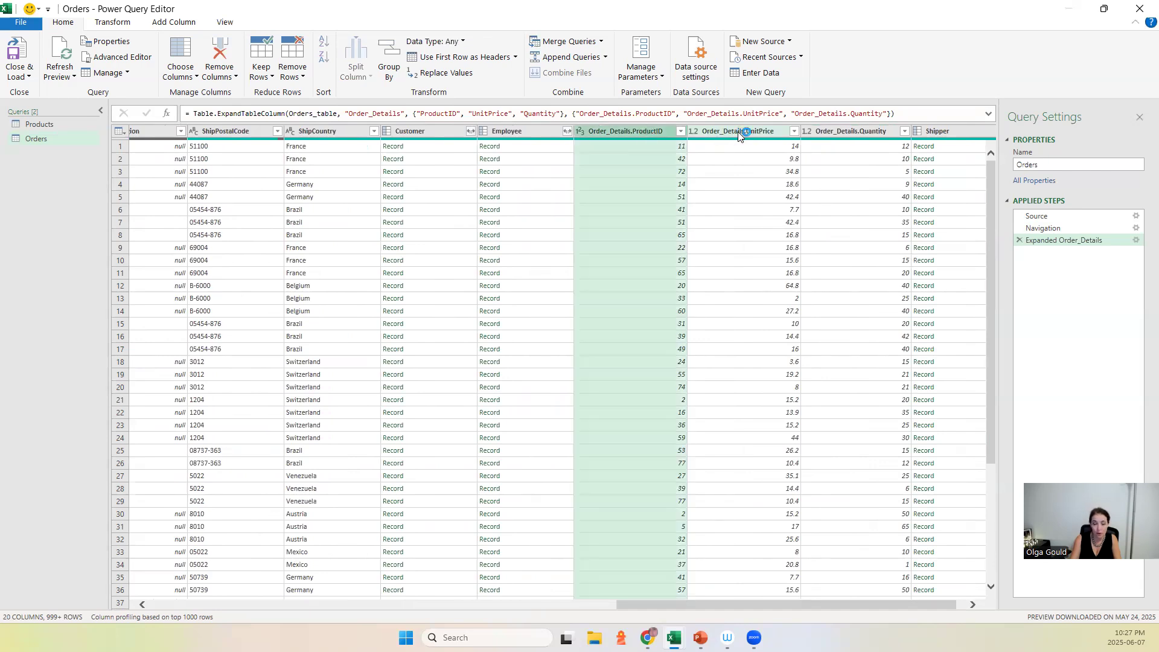
pyautogui.keyDown('ctrl'); pyautogui.click(748, 132); pyautogui.keyUp('ctrl')
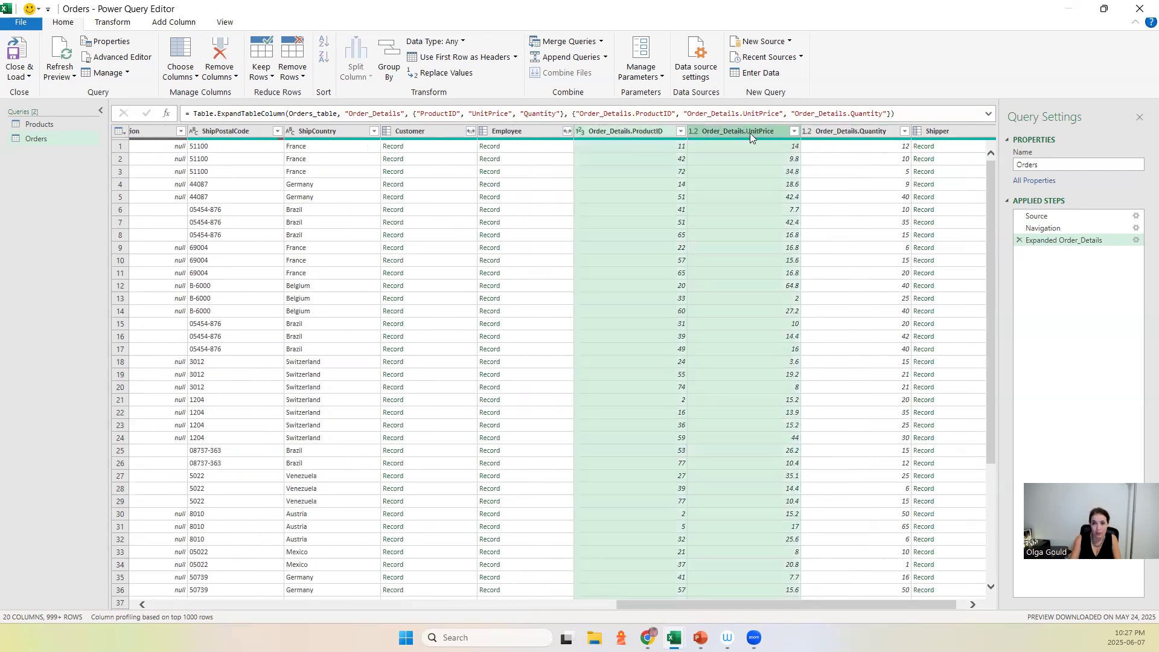
pyautogui.keyDown('ctrl'); pyautogui.click(845, 132); pyautogui.keyUp('ctrl')
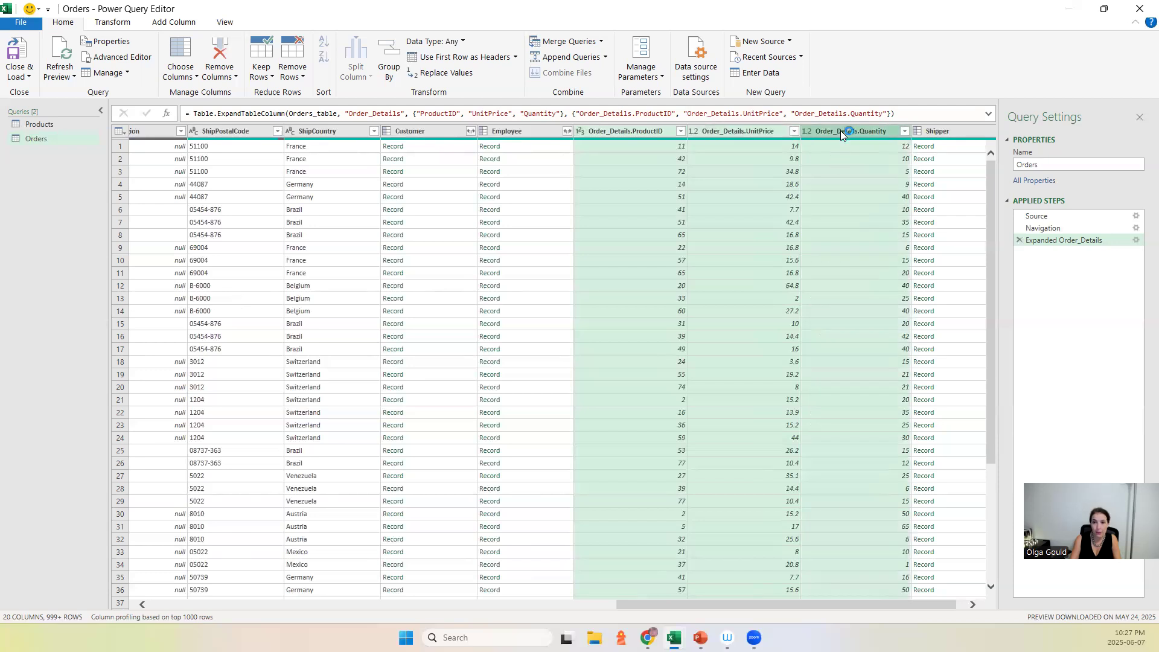
pyautogui.rightClick(840, 130)
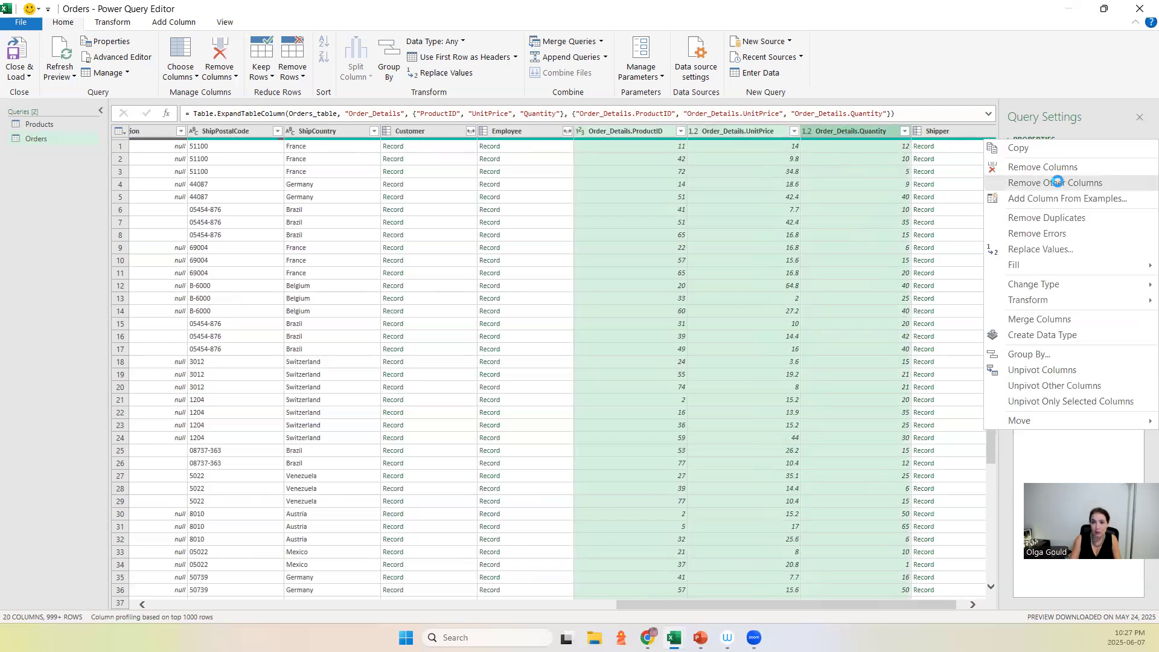
pyautogui.click(1056, 182)
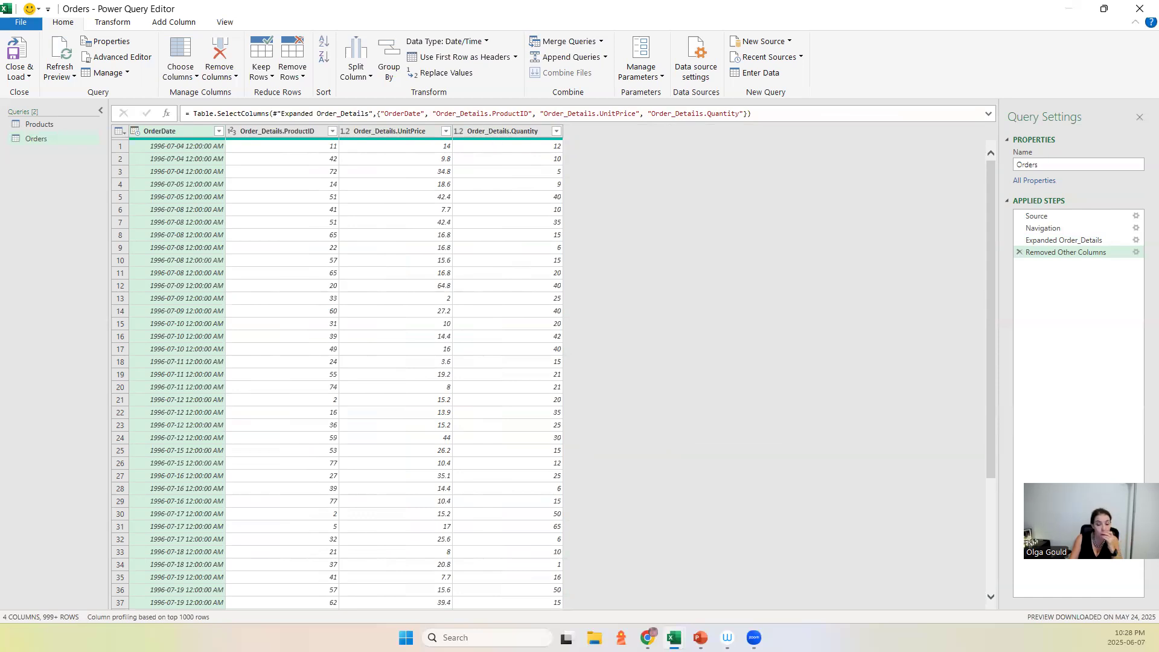
# Add a custom column named Line Total to the Orders query with the formula [Order_Details.UnitPrice] * [Order_Details.Quantity]
pyautogui.click(181, 24)
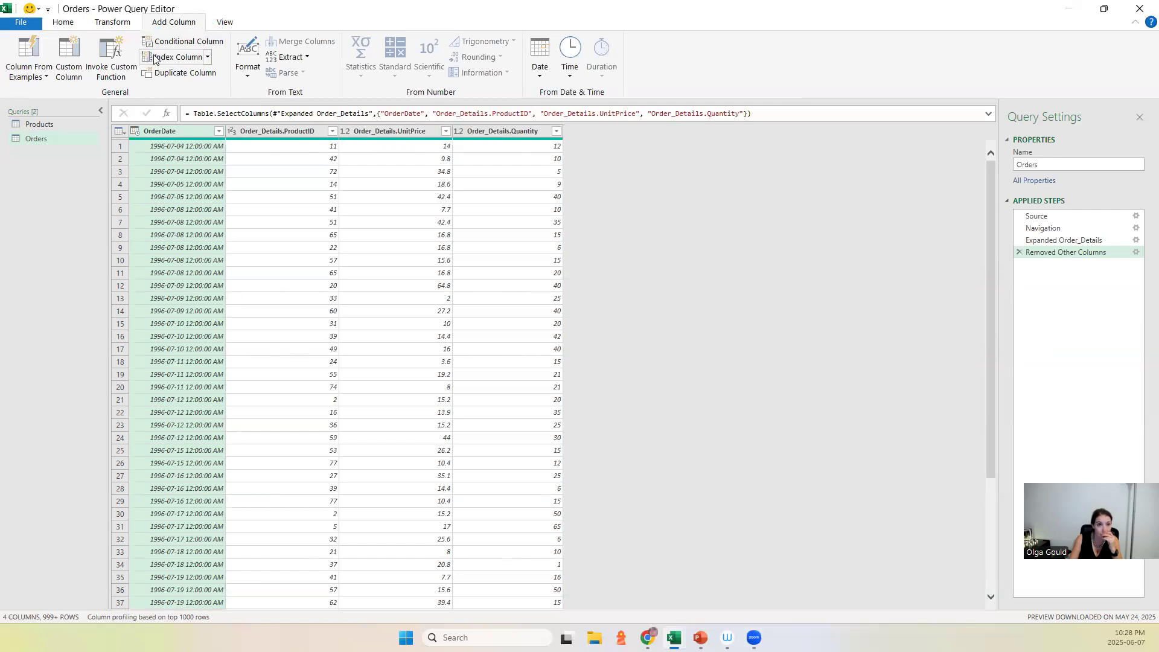
pyautogui.click(73, 54)
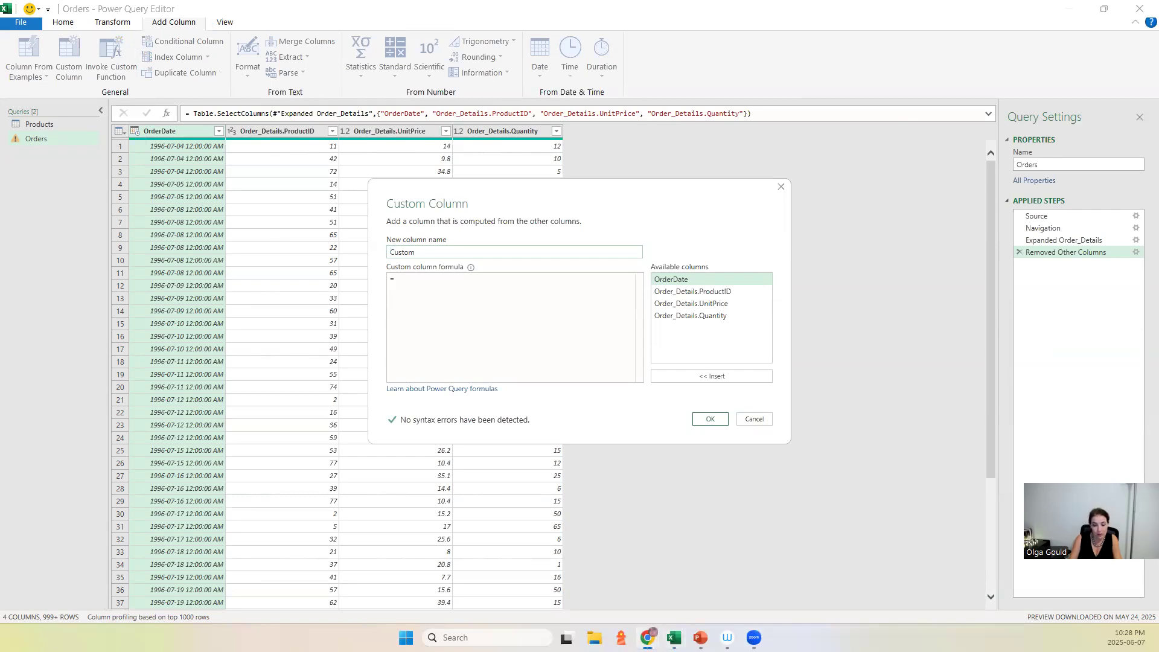
pyautogui.click(414, 283)
pyautogui.write('[Order_Details.UnitPrice] * [Order_Details.Quantity]')
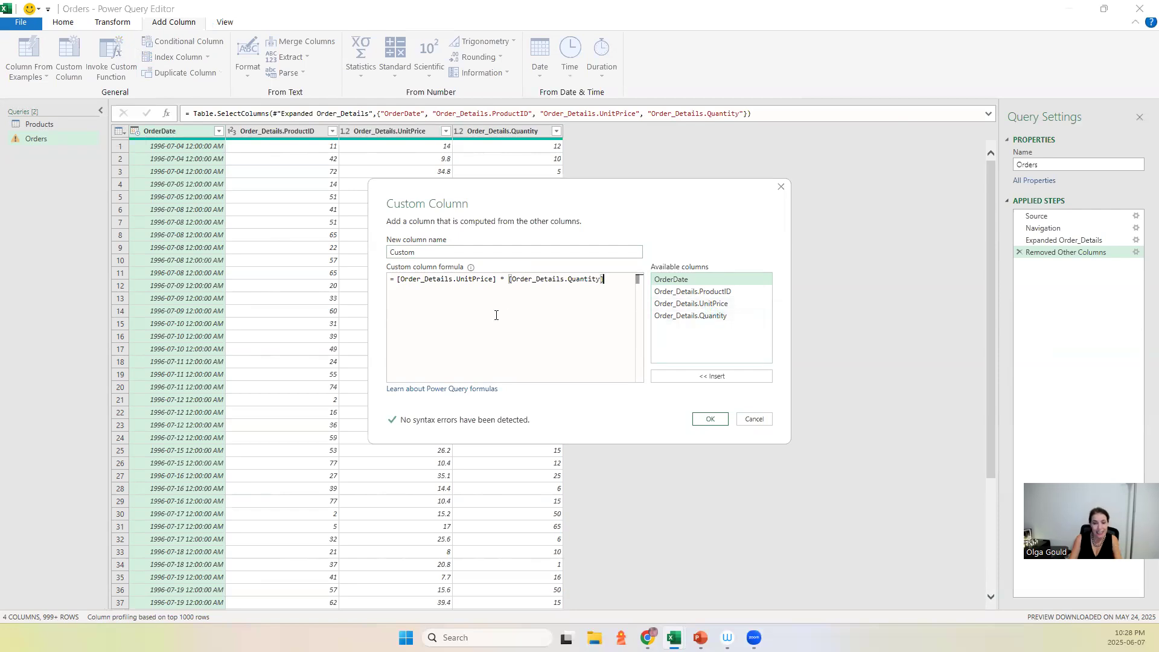
pyautogui.moveTo(432, 254); pyautogui.dragTo(356, 253)
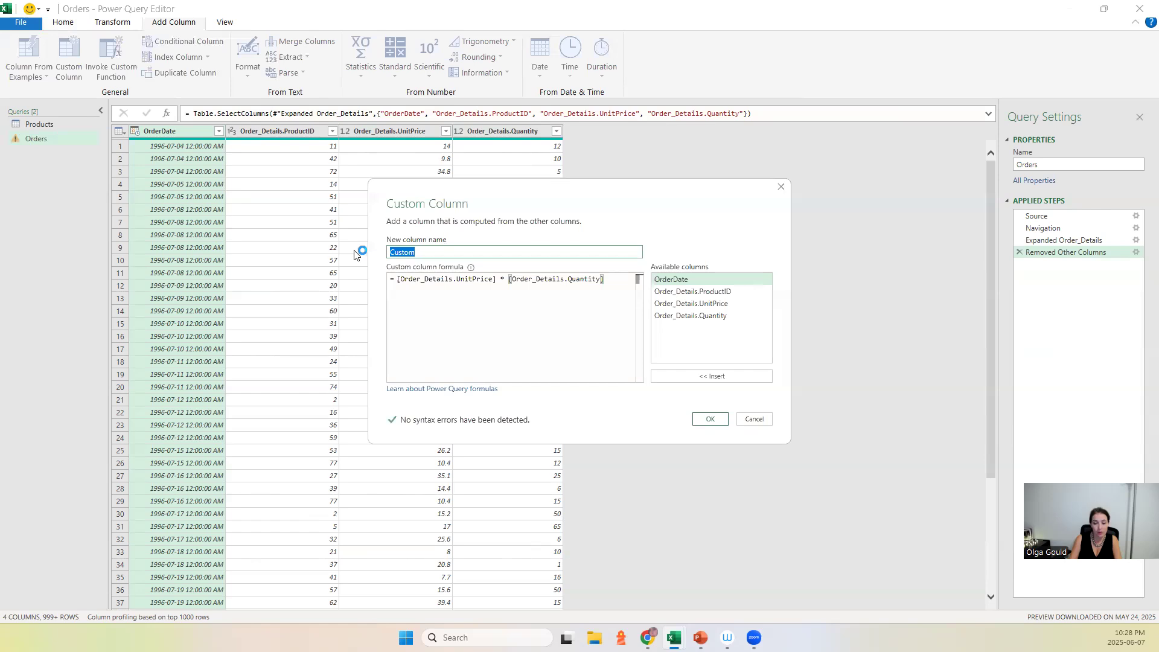
pyautogui.write('Li')
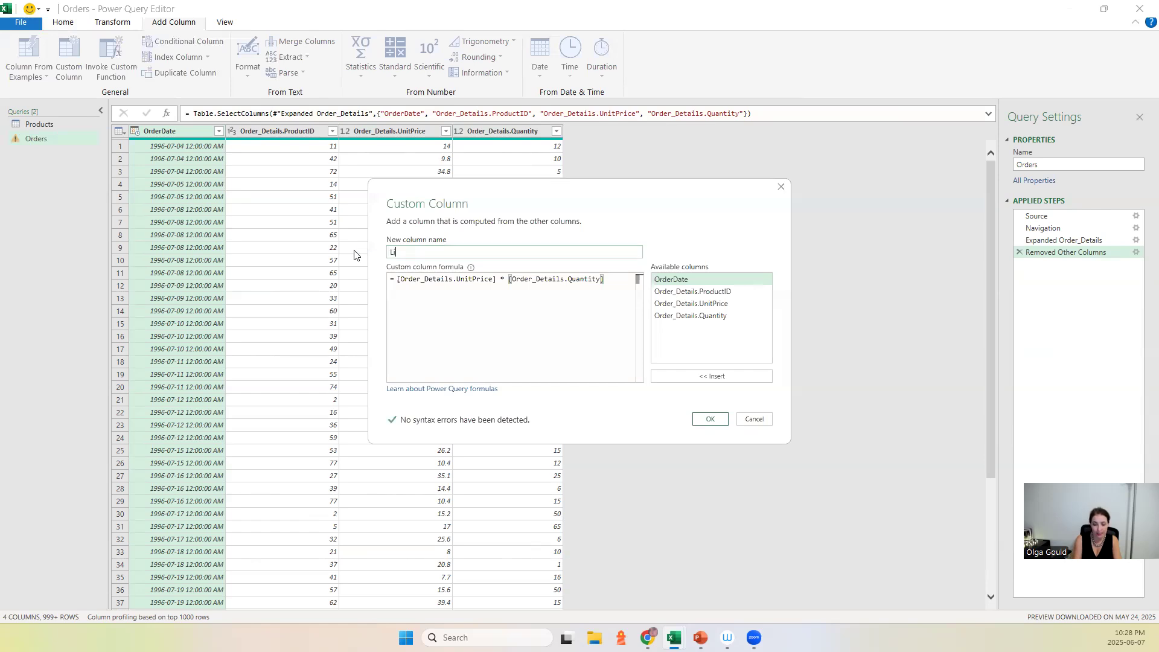
pyautogui.write('ne Total')
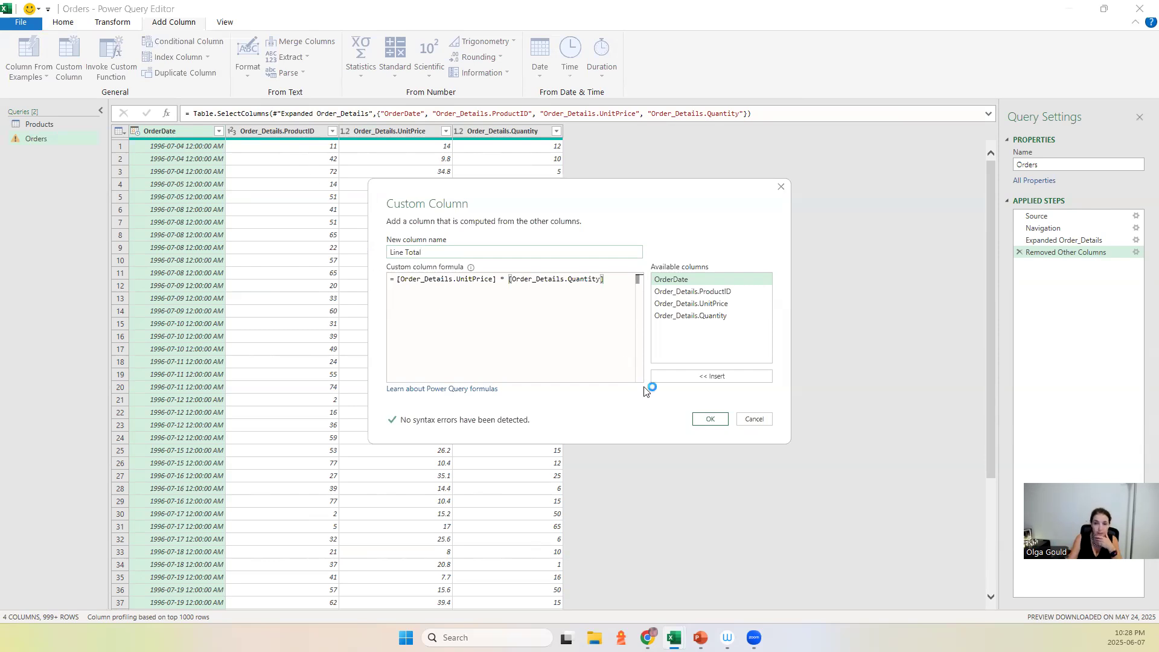
pyautogui.click(712, 422)
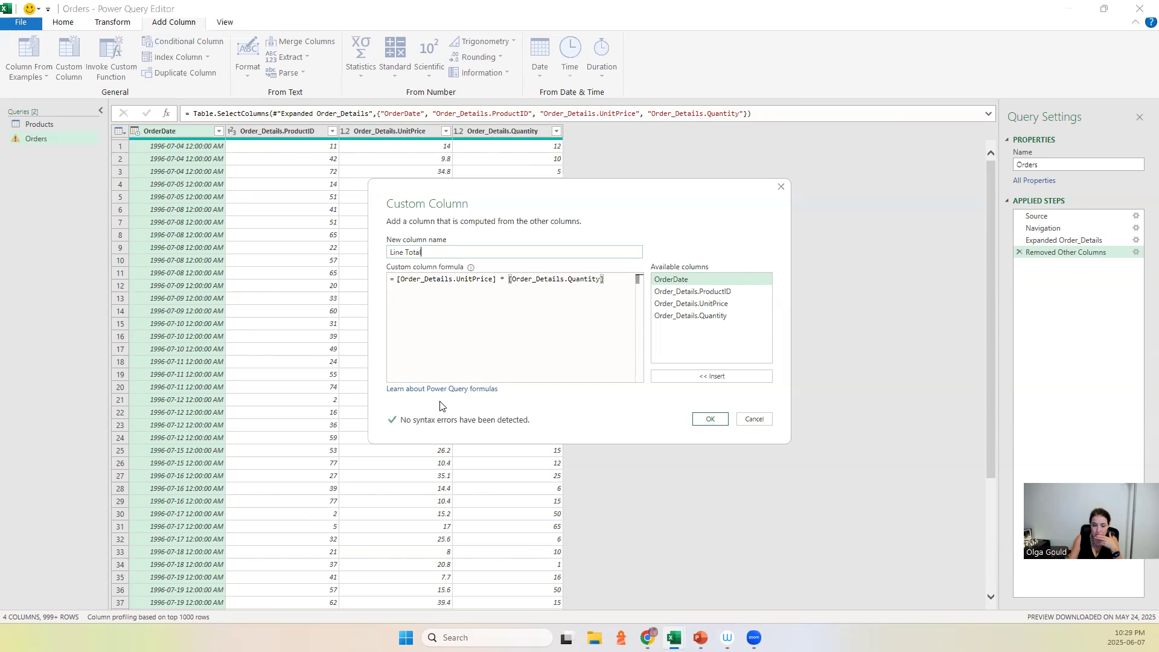
pyautogui.click(709, 423)
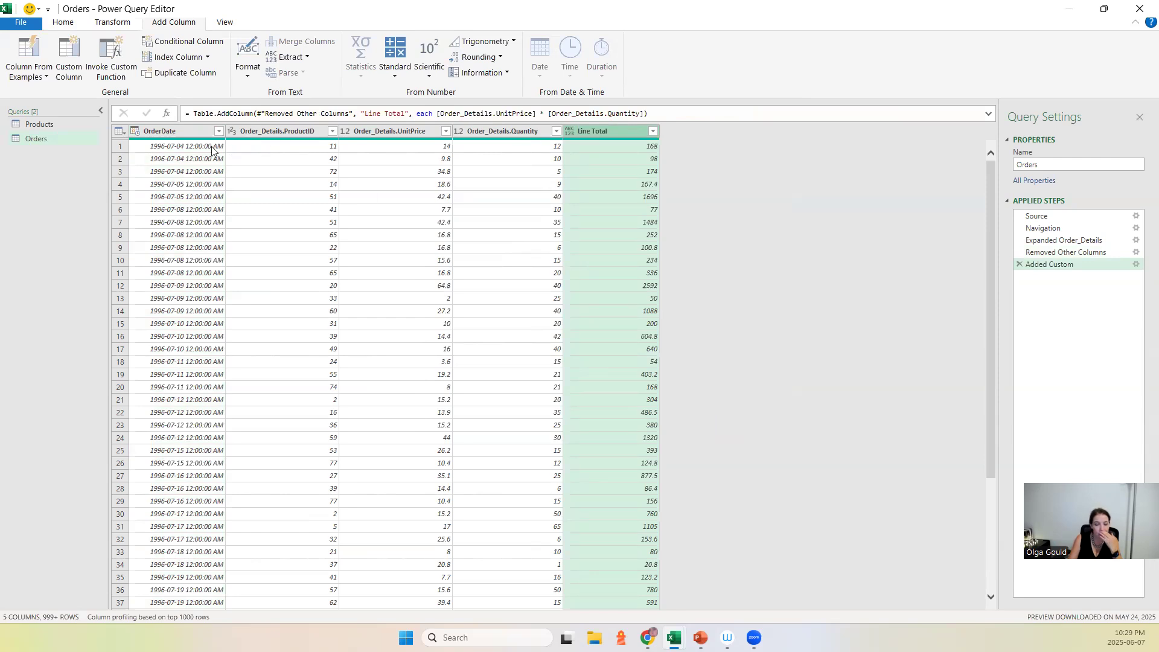
# Transform the OrderDate column of the Orders query so it holds only the year of each date
pyautogui.click(180, 132)
pyautogui.rightClick(180, 131)
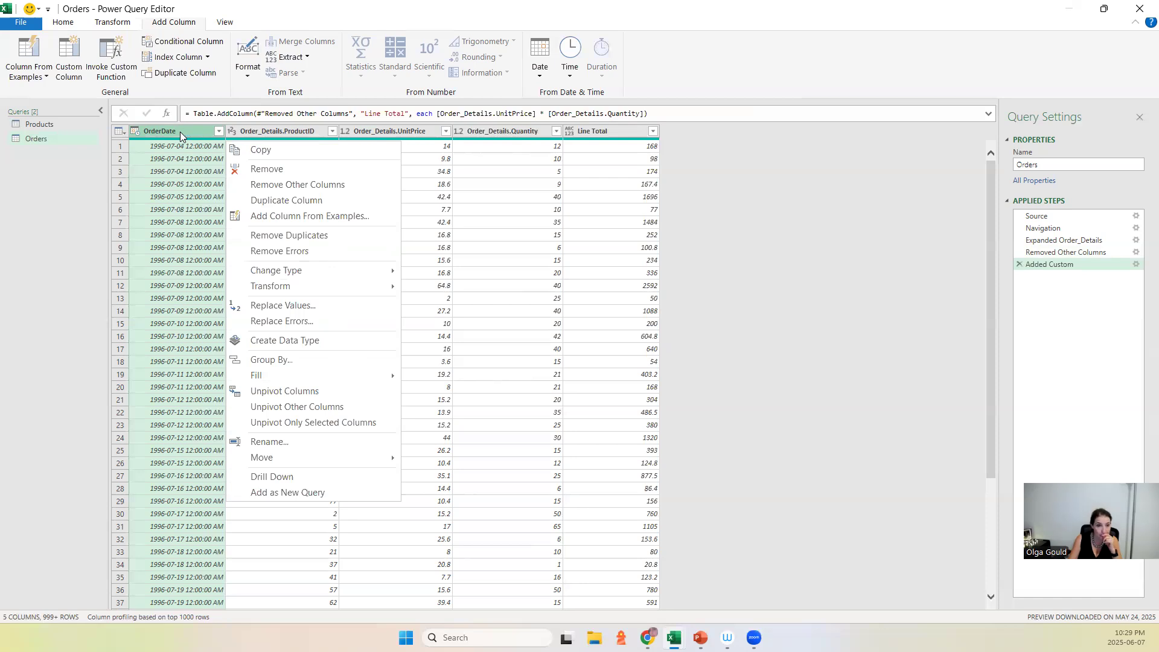
pyautogui.moveTo(270, 287)
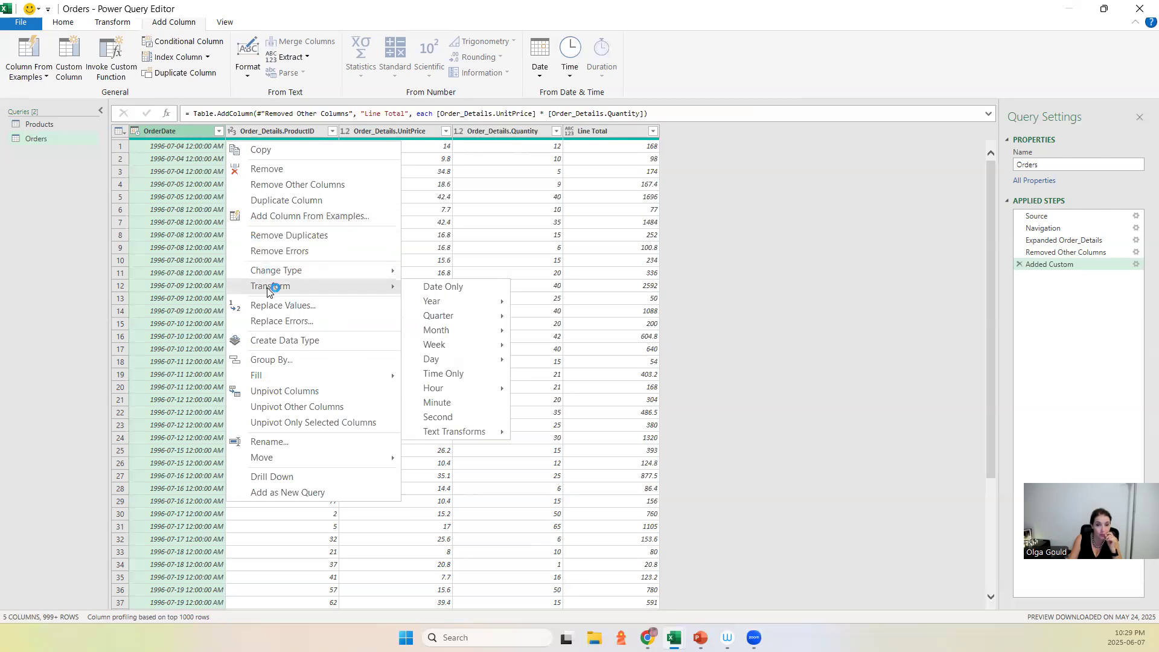
pyautogui.moveTo(454, 306)
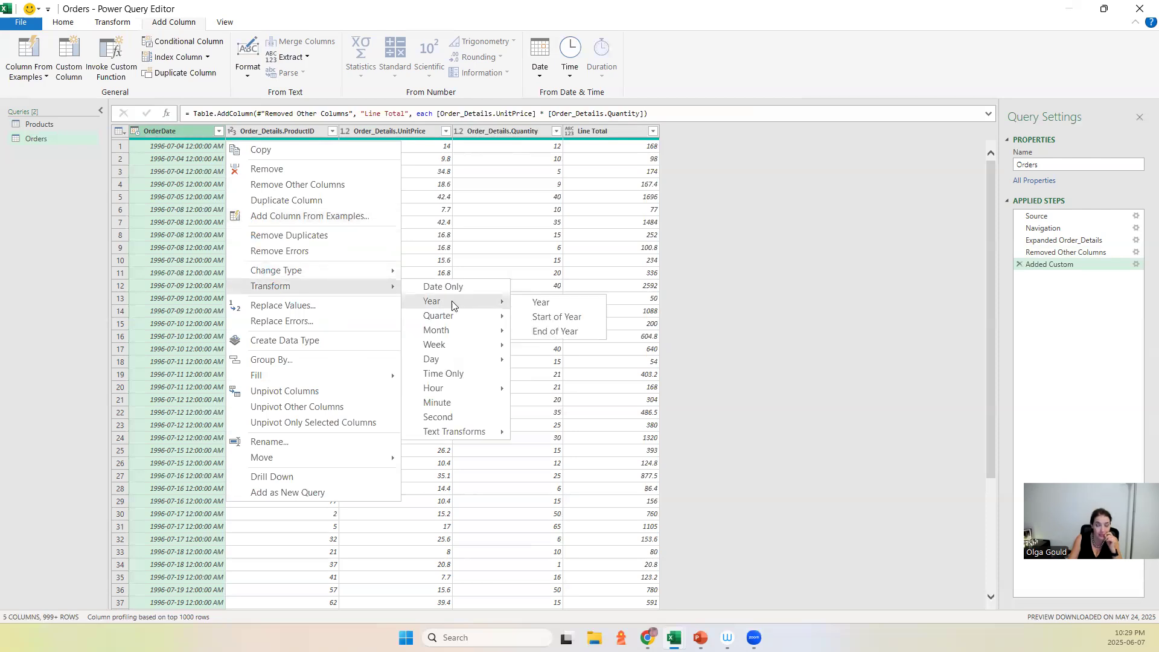
pyautogui.click(548, 304)
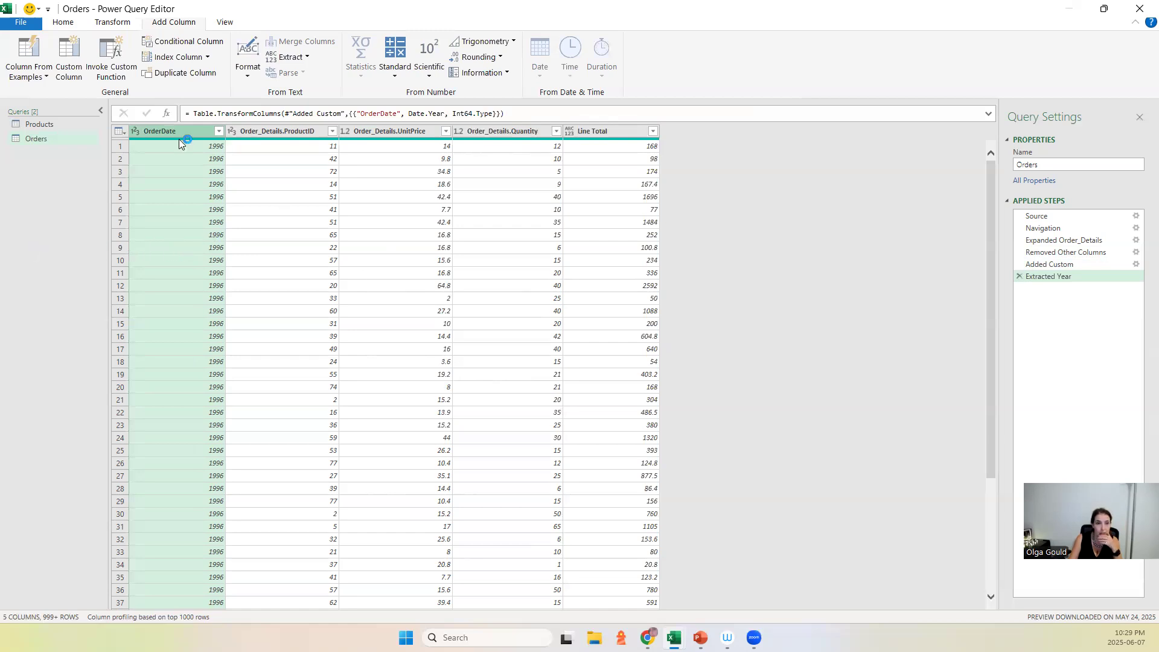
pyautogui.moveTo(180, 143)
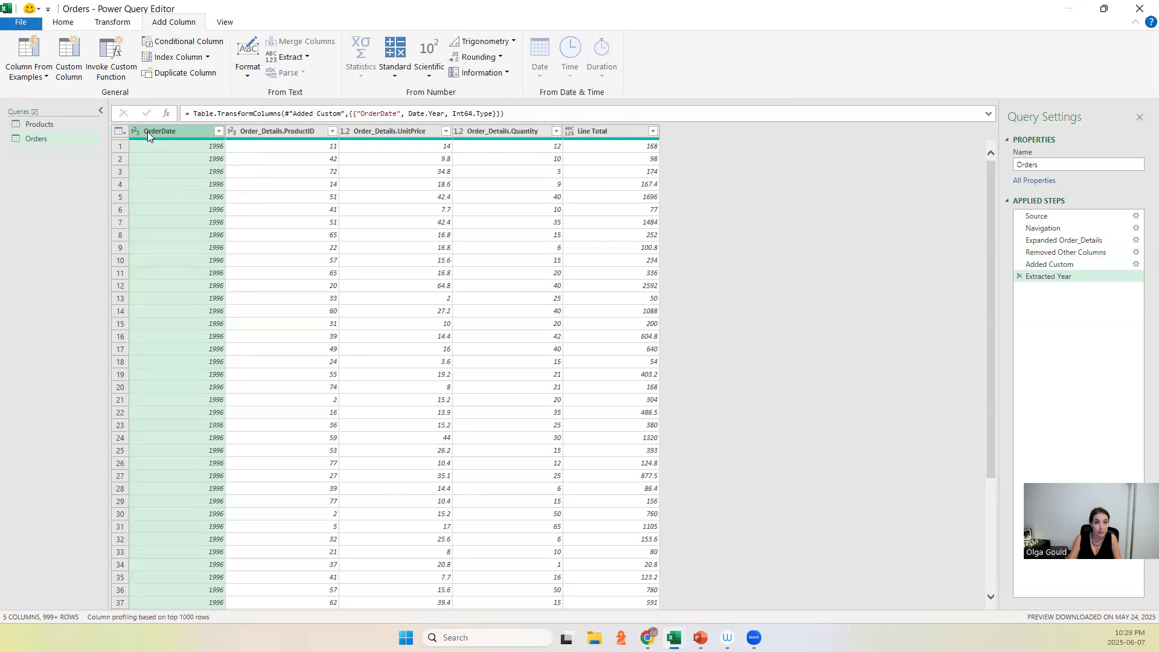
# Rename the OrderDate column of the Orders query to Year
pyautogui.rightClick(184, 132)
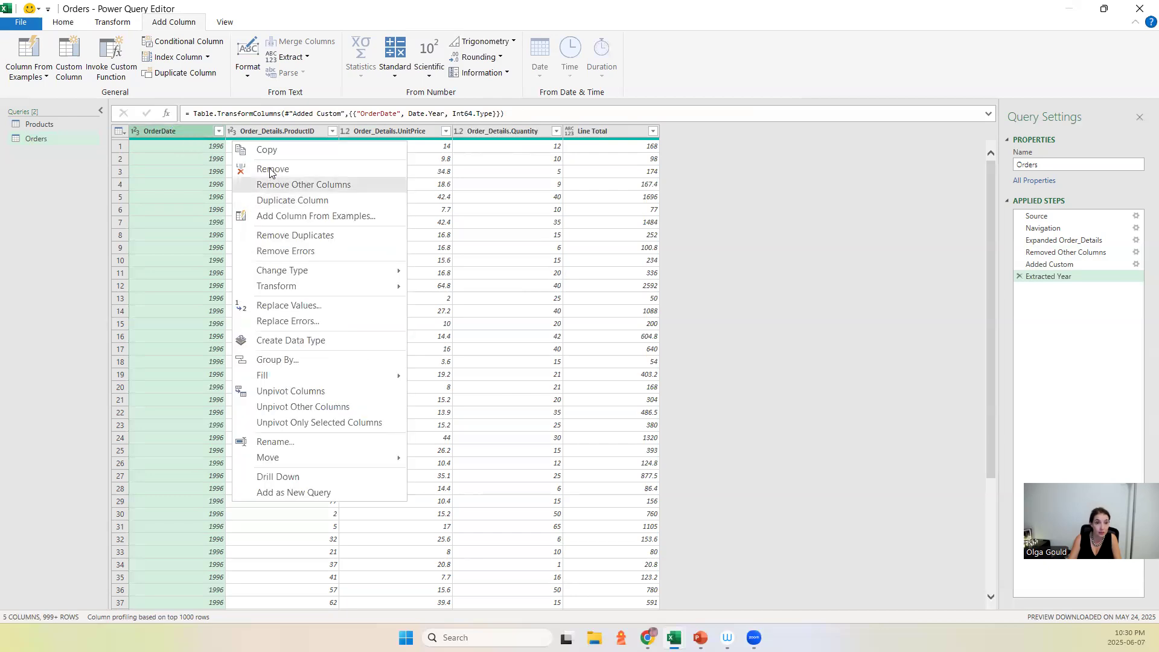
pyautogui.click(306, 445)
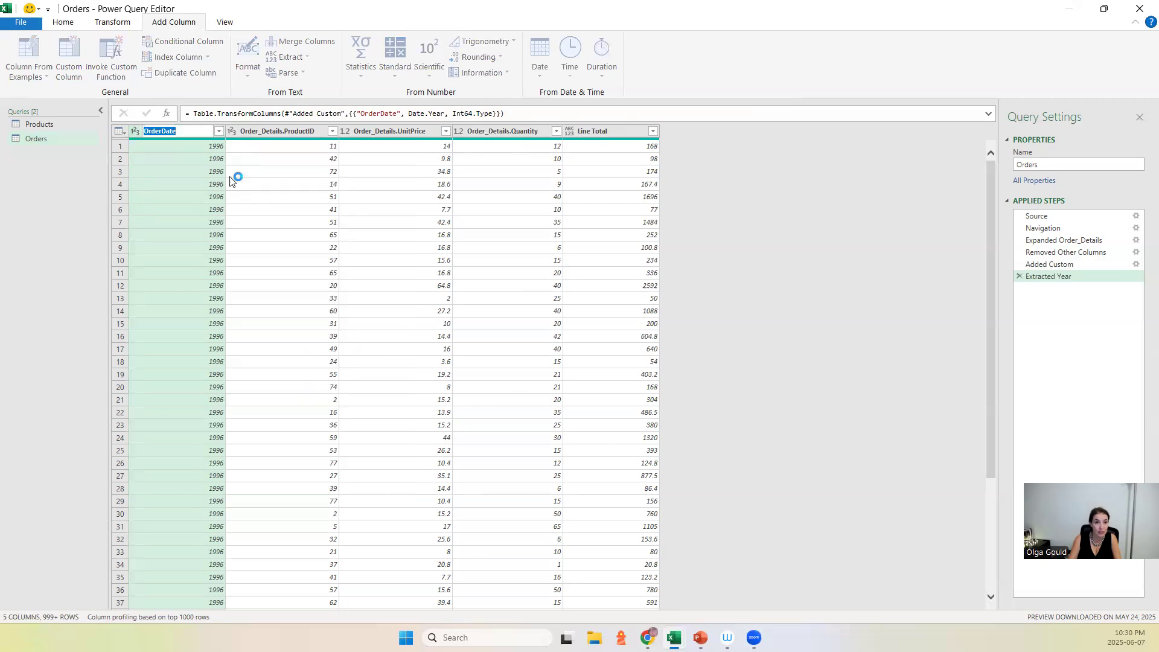
pyautogui.write('Year')
pyautogui.press('Return')
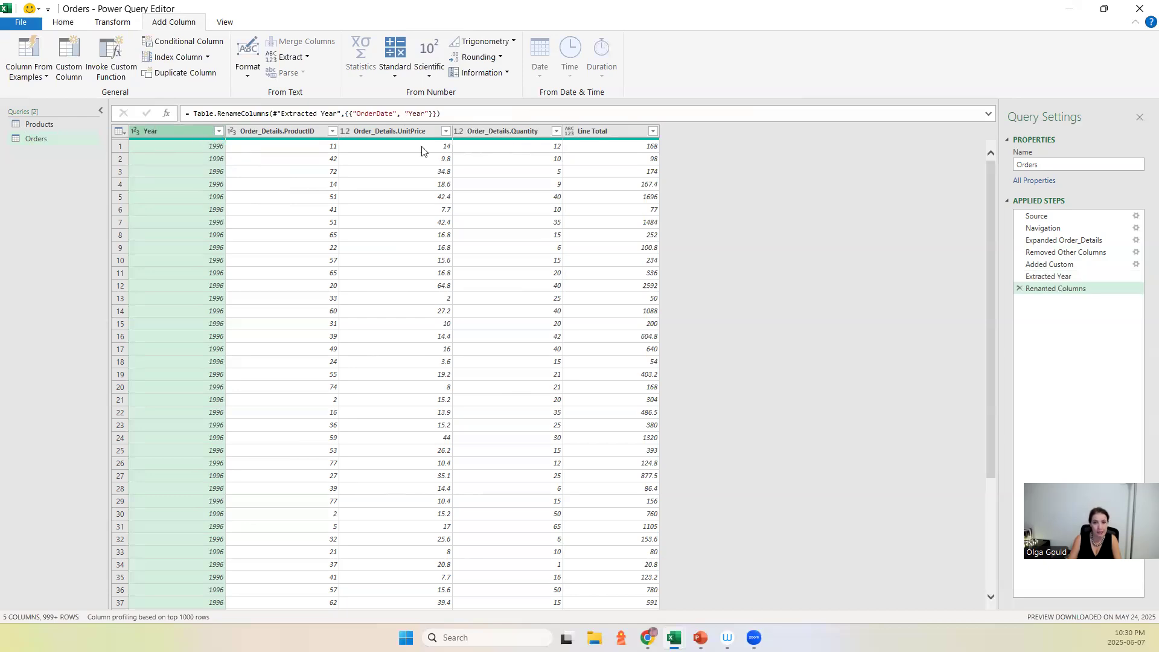
# Set up a Group By on the Year and Order_Details.ProductID columns of the Orders query
pyautogui.keyDown('ctrl'); pyautogui.click(315, 133); pyautogui.keyUp('ctrl')
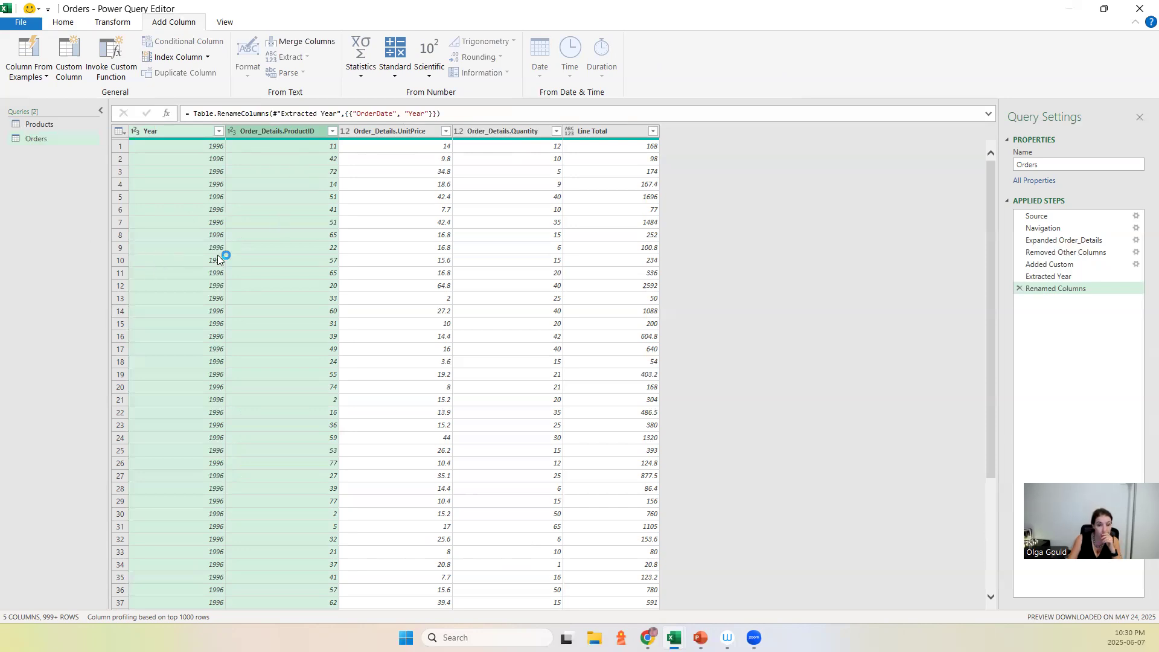
pyautogui.rightClick(279, 227)
pyautogui.click(195, 132)
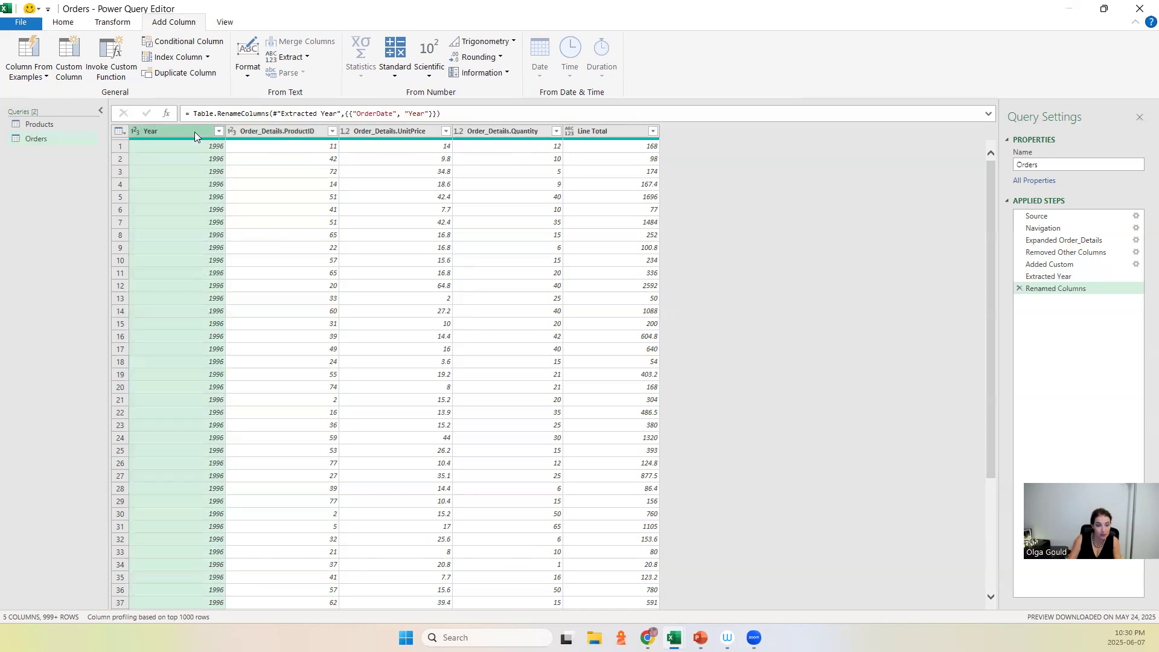
pyautogui.keyDown('ctrl'); pyautogui.click(283, 131); pyautogui.keyUp('ctrl')
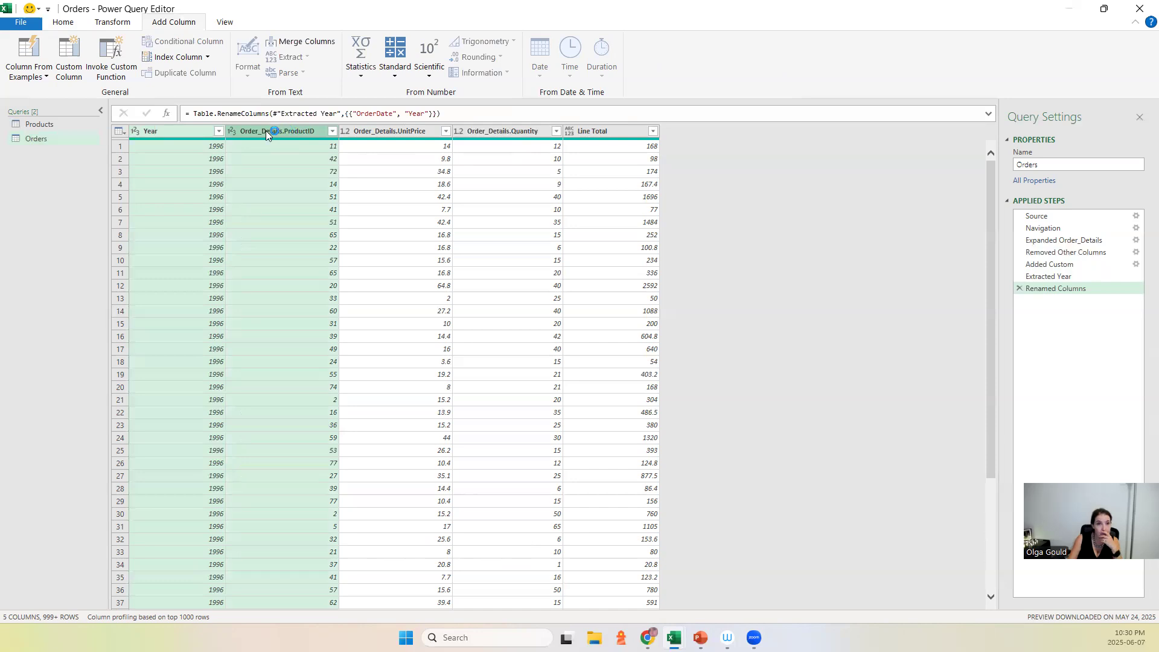
pyautogui.rightClick(261, 132)
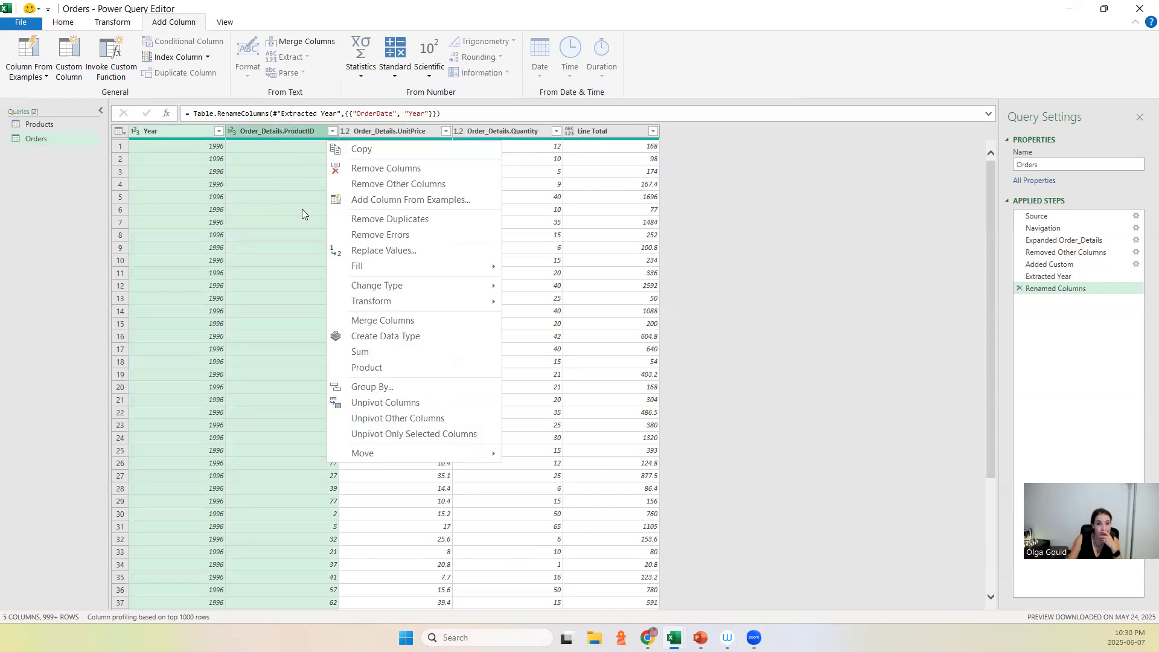
pyautogui.click(366, 387)
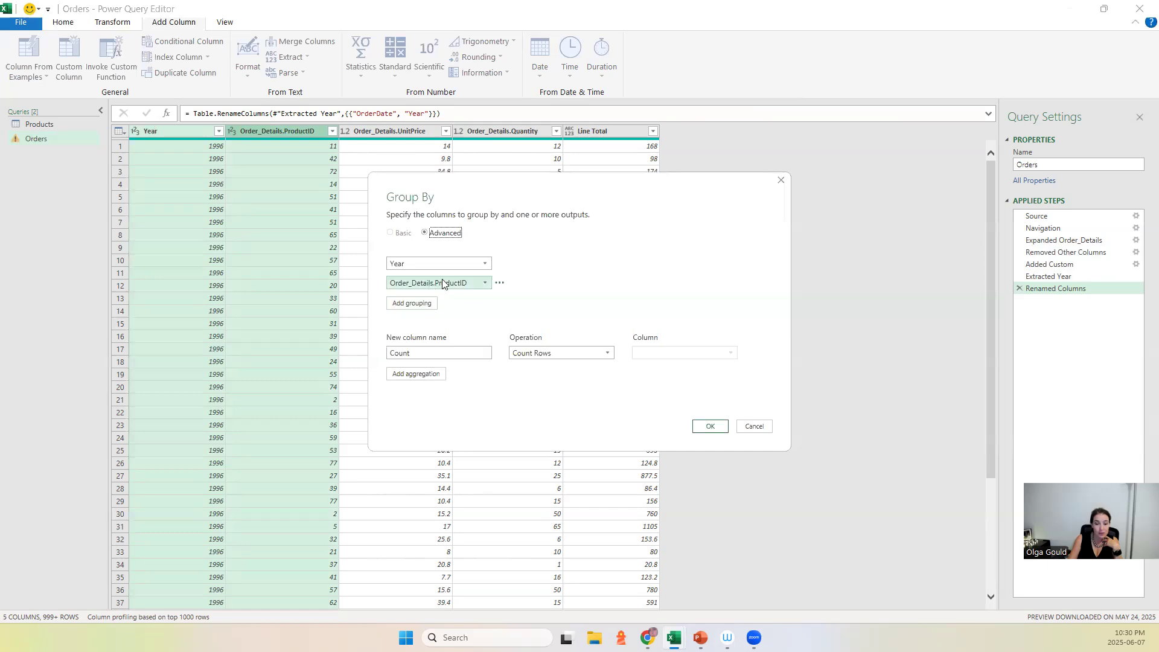
# Define the grouping's aggregation as a new Total Sales column with the Sum of Line Total, and apply the grouping
pyautogui.doubleClick(418, 353)
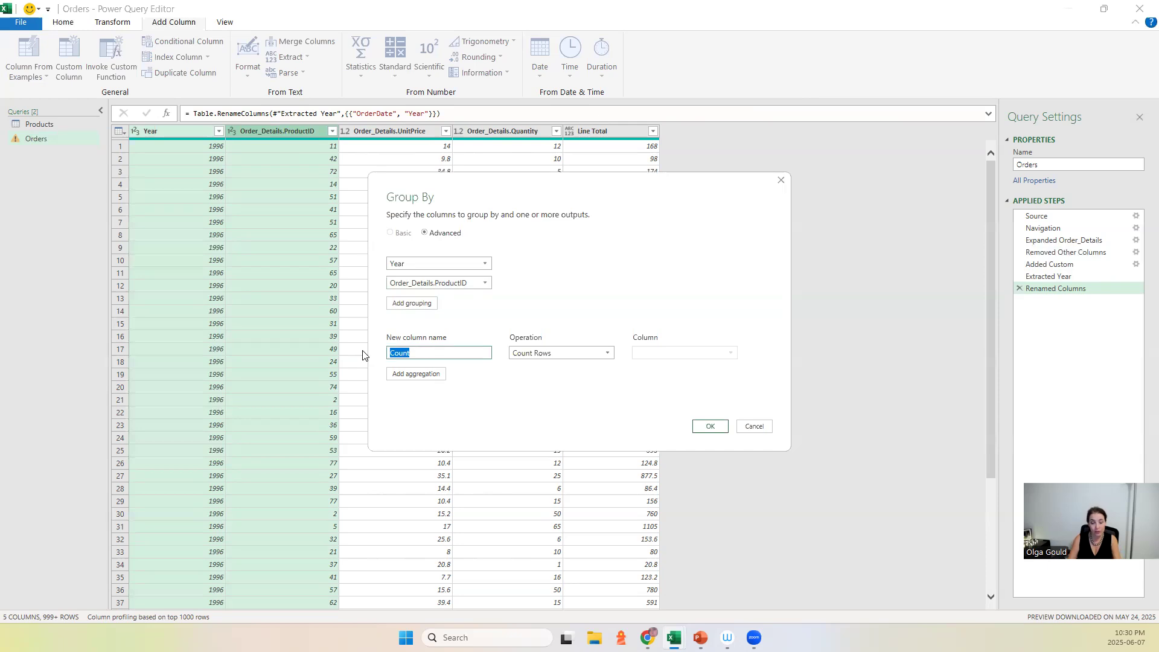
pyautogui.write('tot')
pyautogui.press('BackSpace')
pyautogui.press('BackSpace')
pyautogui.press('BackSpace')
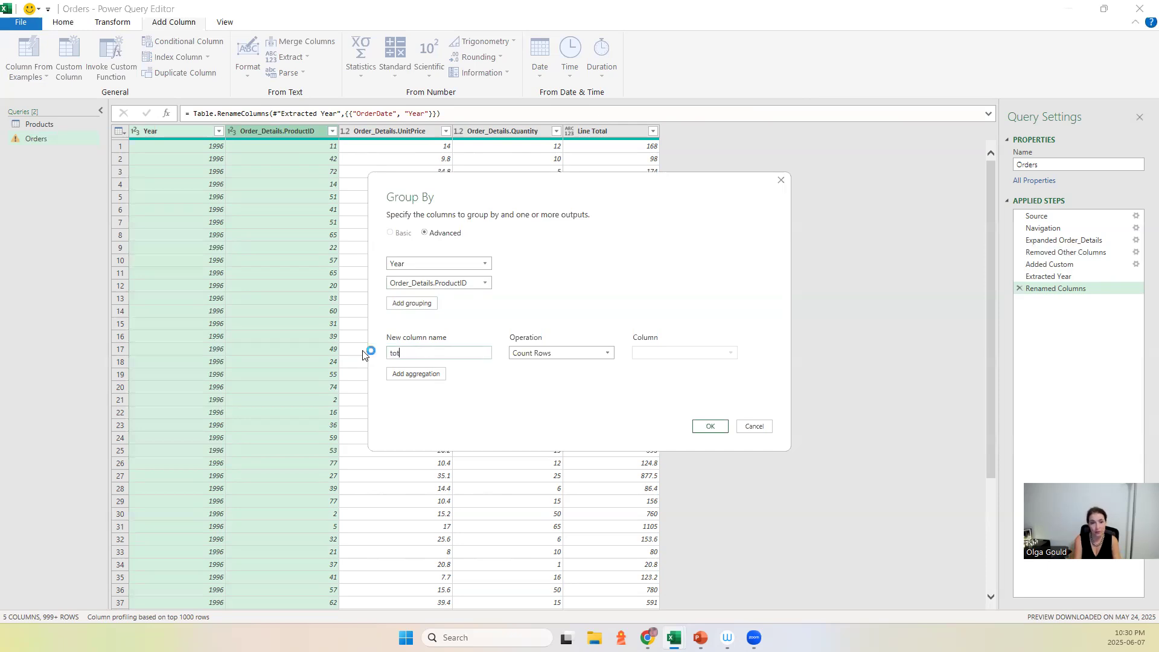
pyautogui.write('Total Sales')
pyautogui.click(603, 355)
pyautogui.click(572, 365)
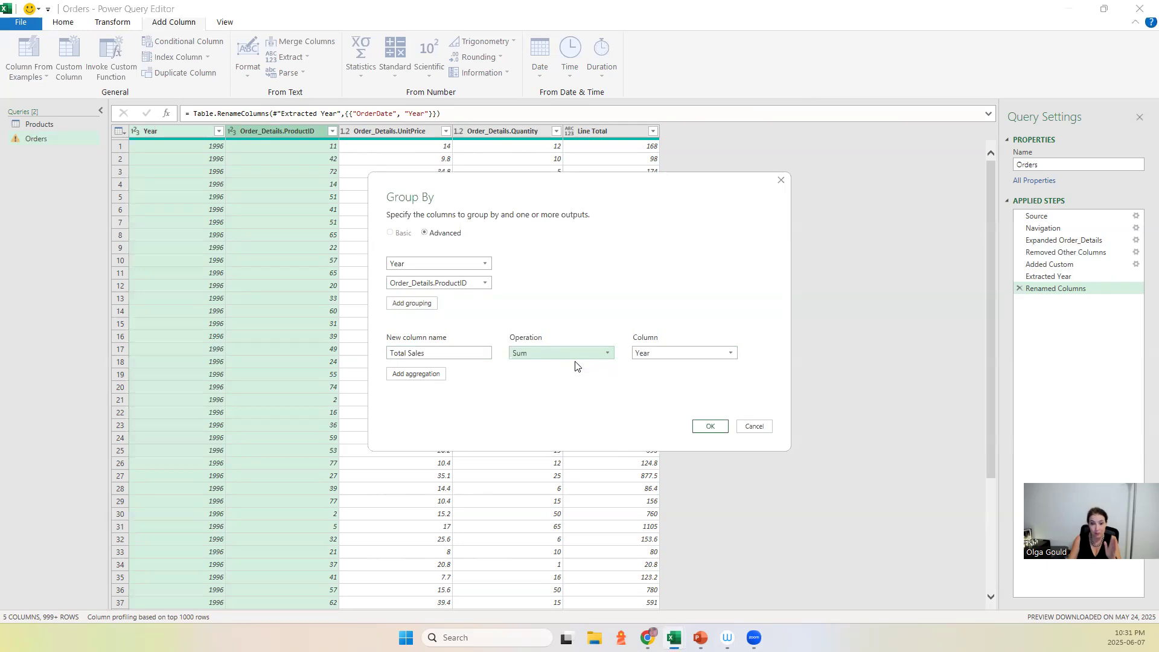
pyautogui.click(733, 353)
pyautogui.click(669, 413)
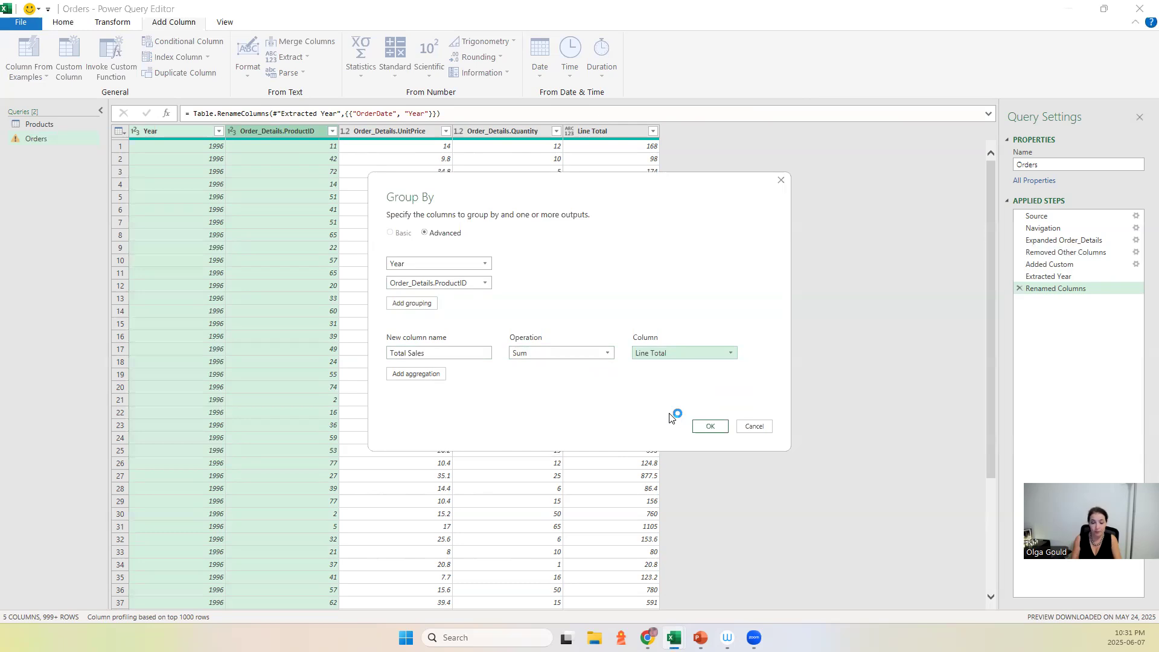
pyautogui.click(711, 427)
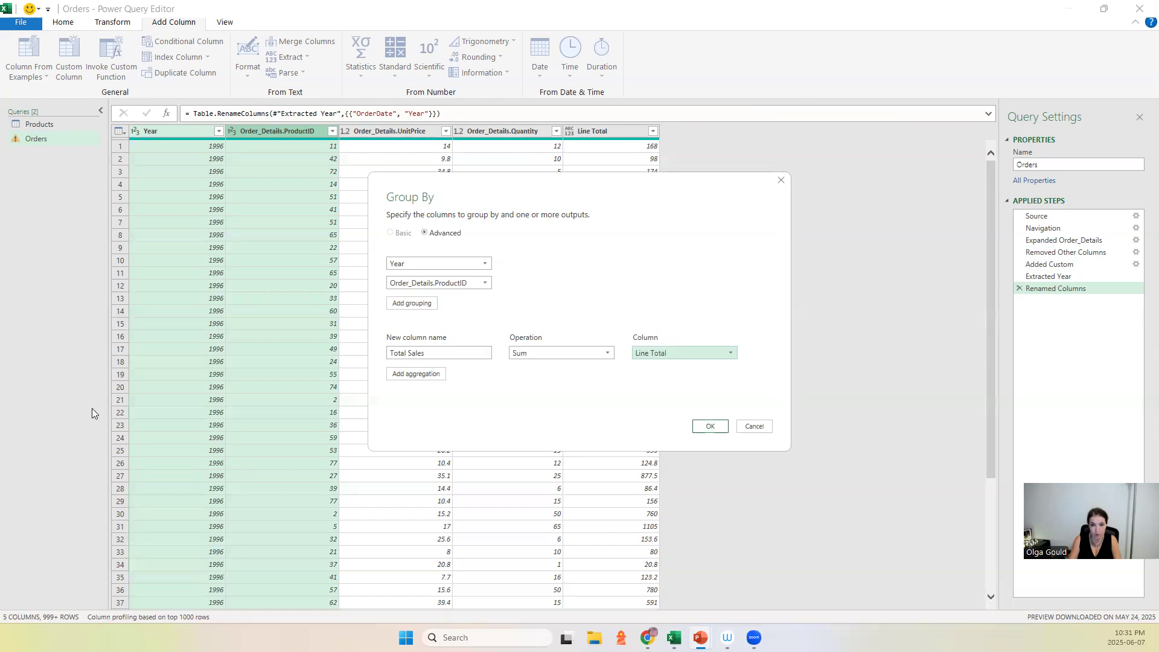
pyautogui.click(718, 426)
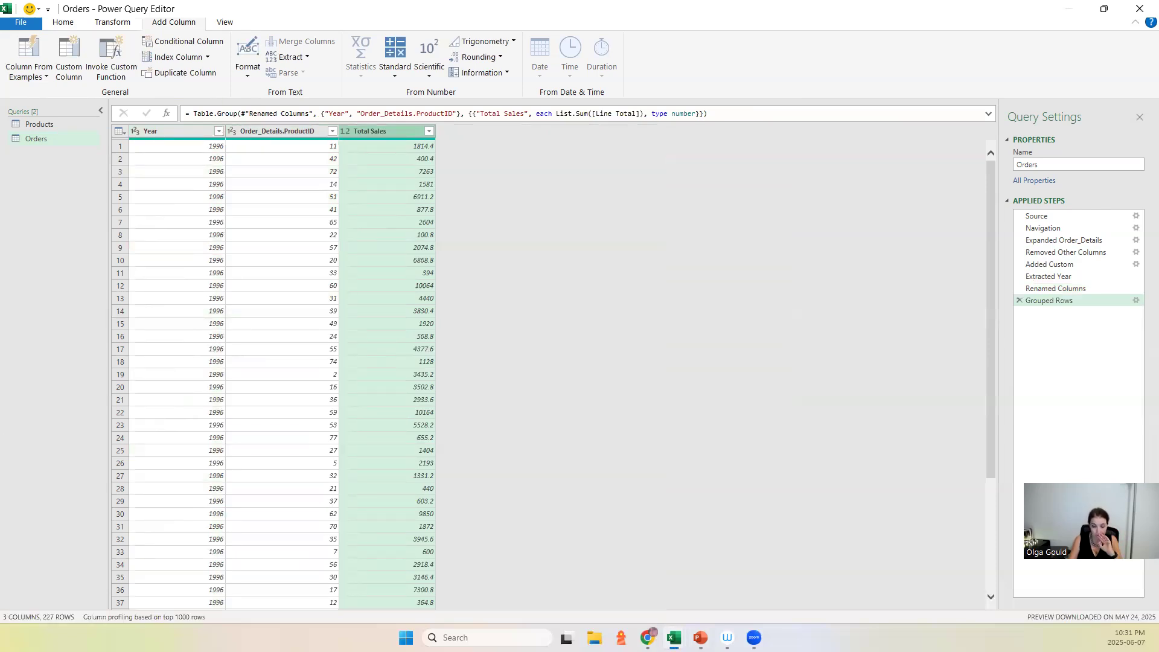
# Rename the Orders query to Total Sales
pyautogui.hotkey('alt', 'Tab')
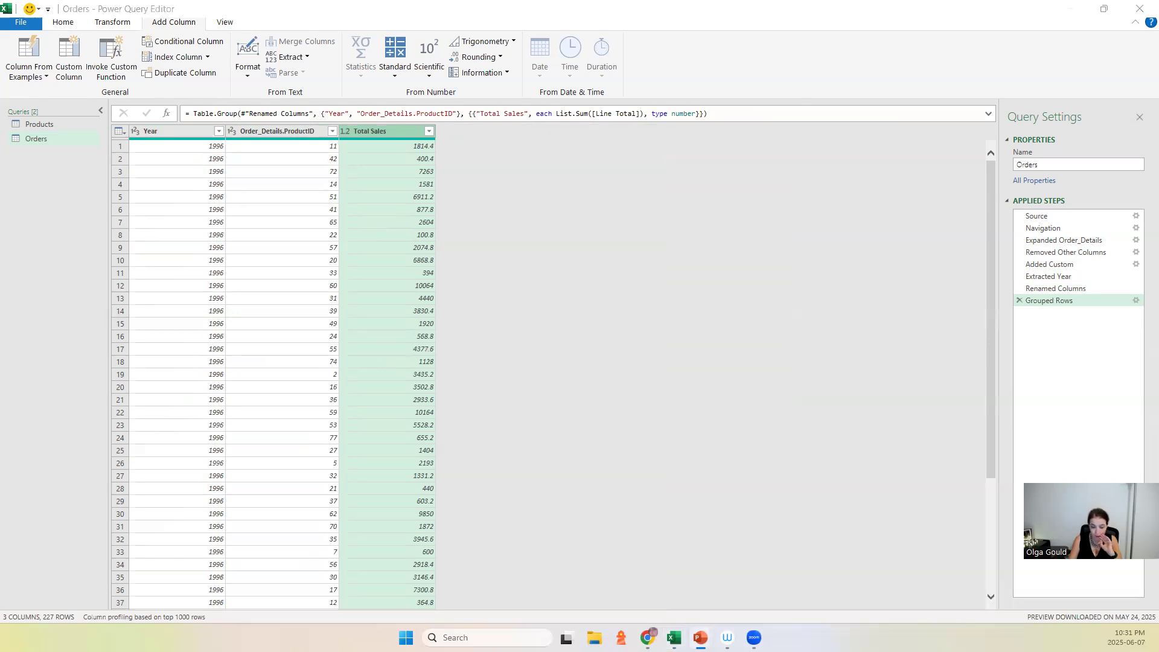
pyautogui.hotkey('alt', 'Tab')
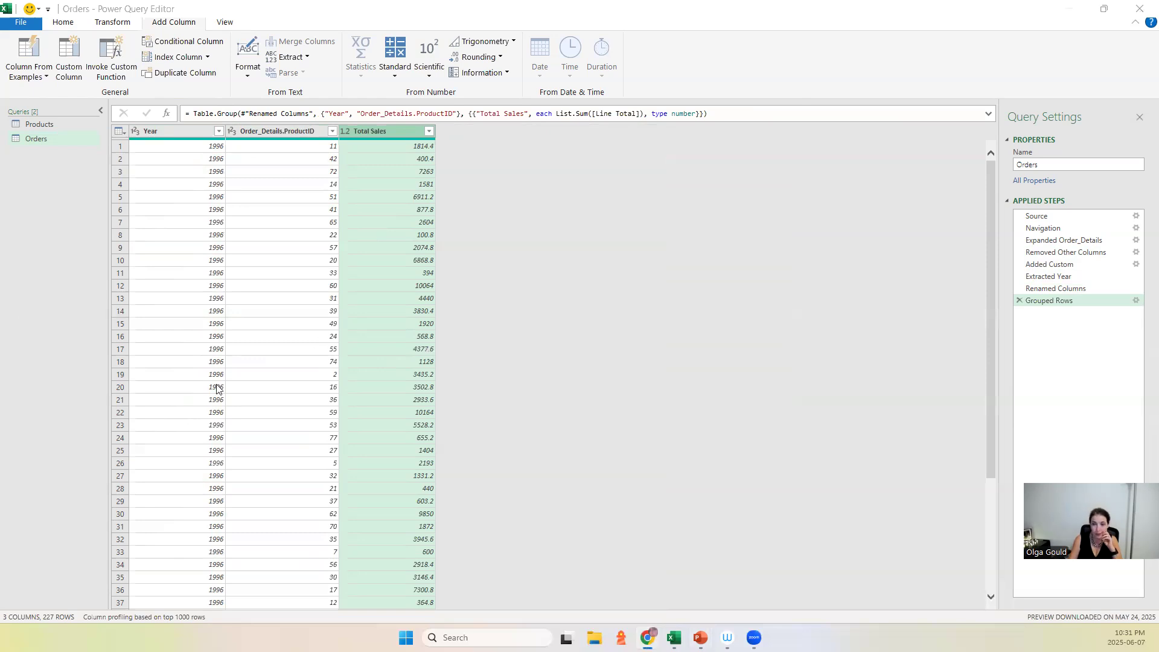
pyautogui.doubleClick(1039, 166)
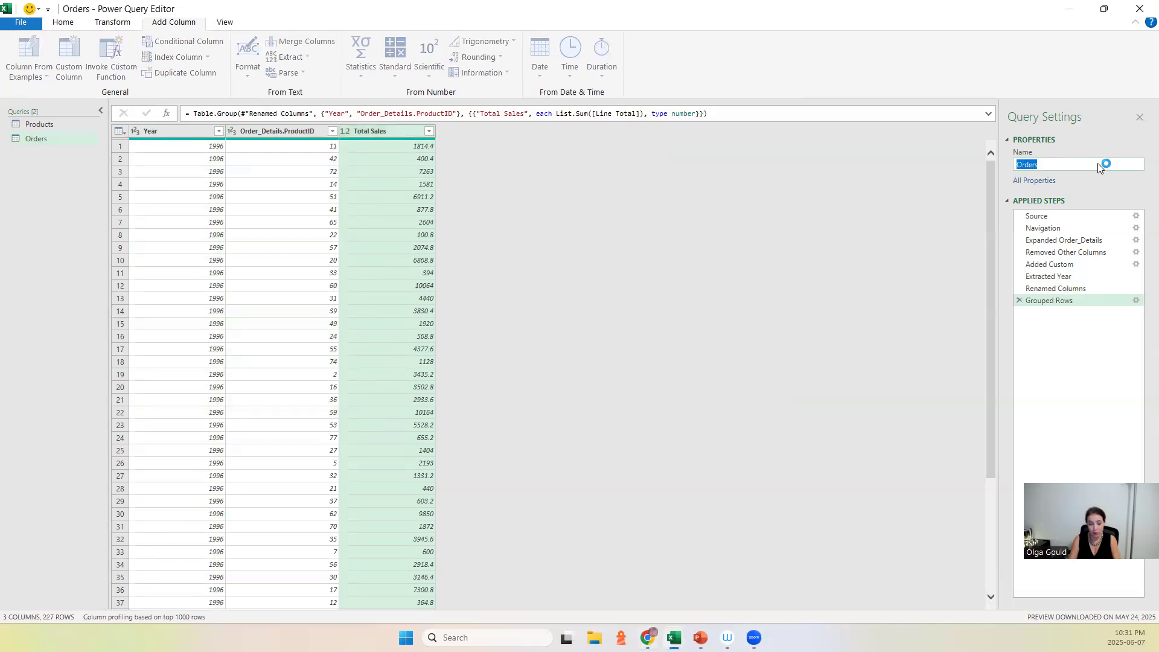
pyautogui.write('Total Sales')
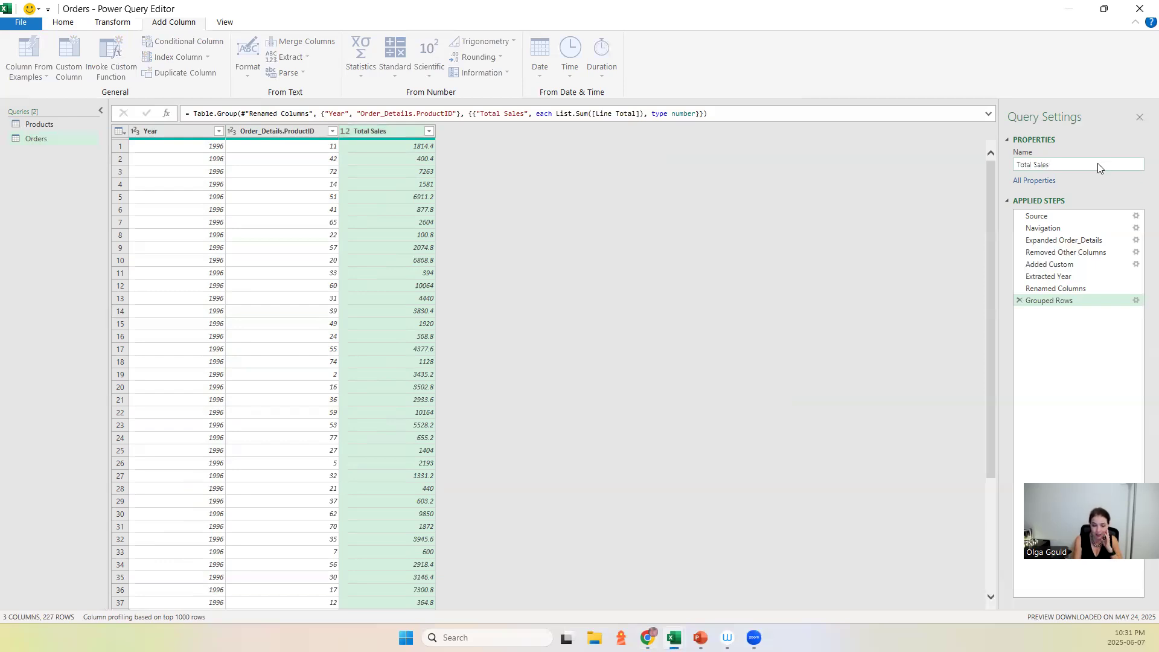
pyautogui.press('Return')
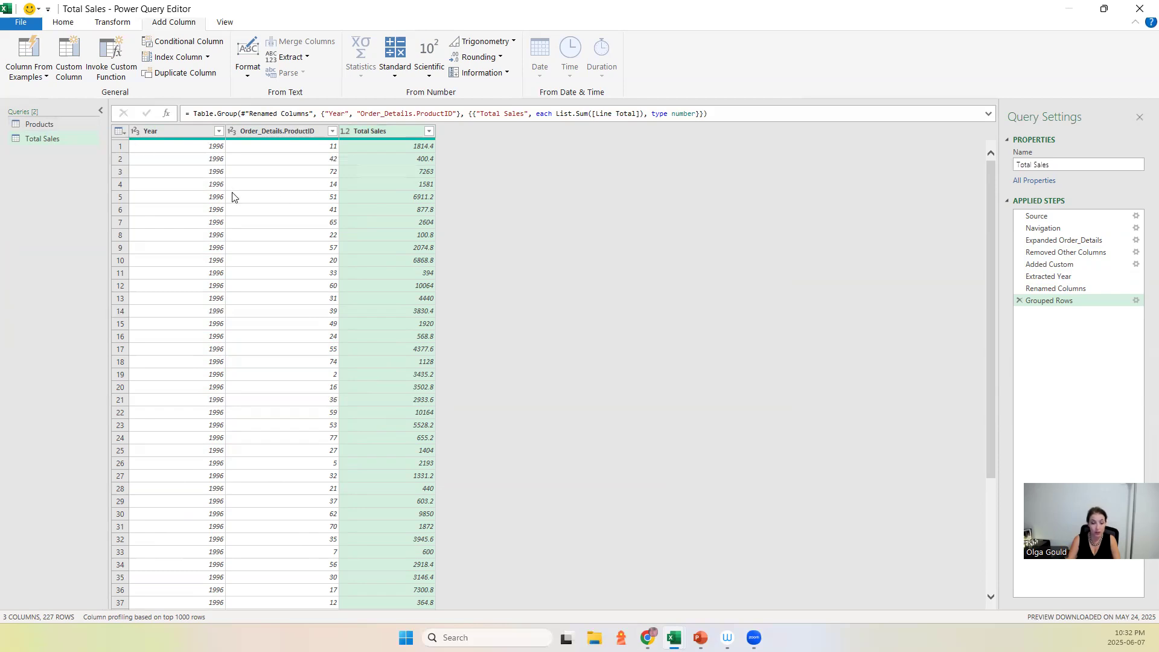
# Merge the Products query with Total Sales, matching ProductID to Order_Details.ProductID with a Left Outer join
pyautogui.click(62, 127)
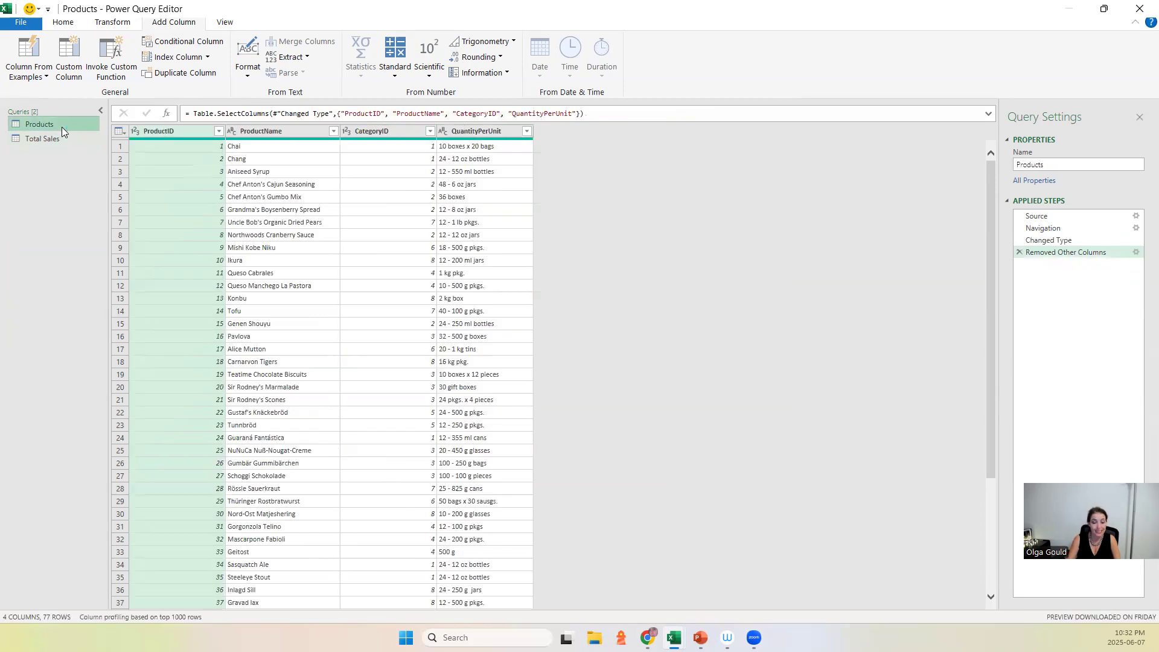
pyautogui.click(272, 172)
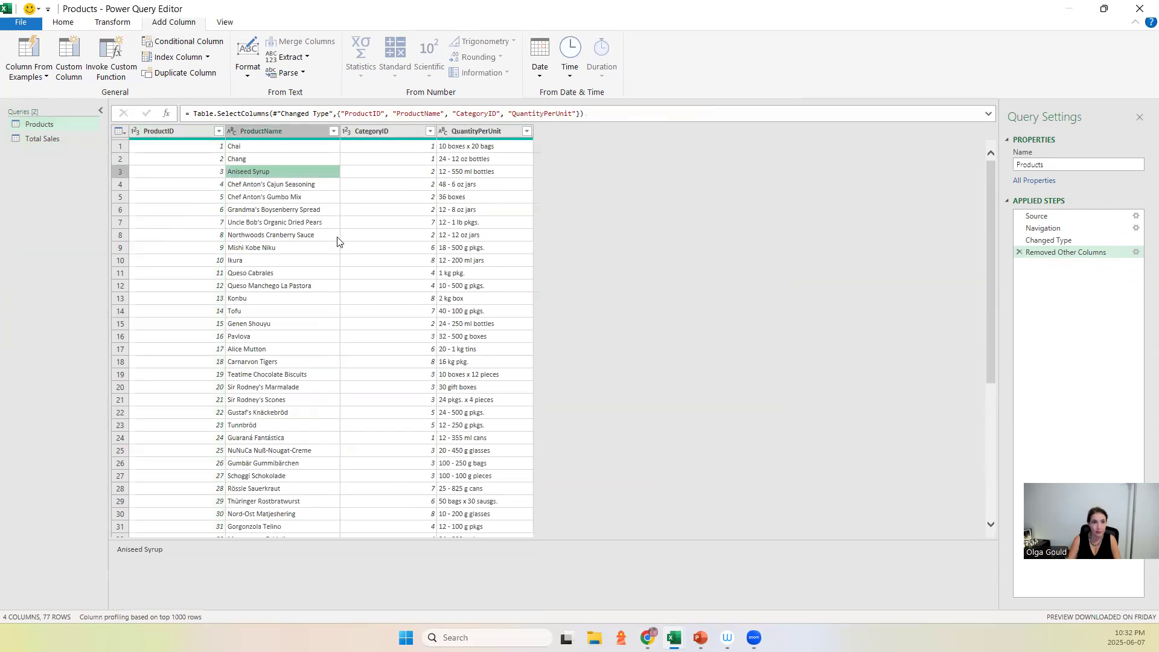
pyautogui.click(66, 23)
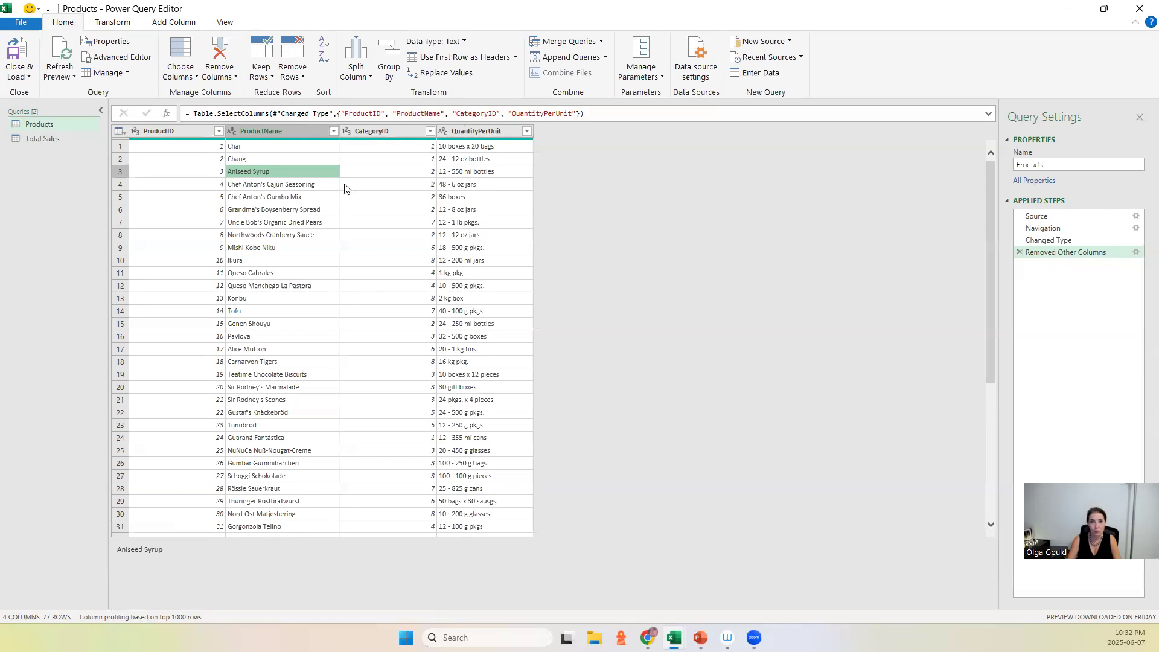
pyautogui.click(560, 42)
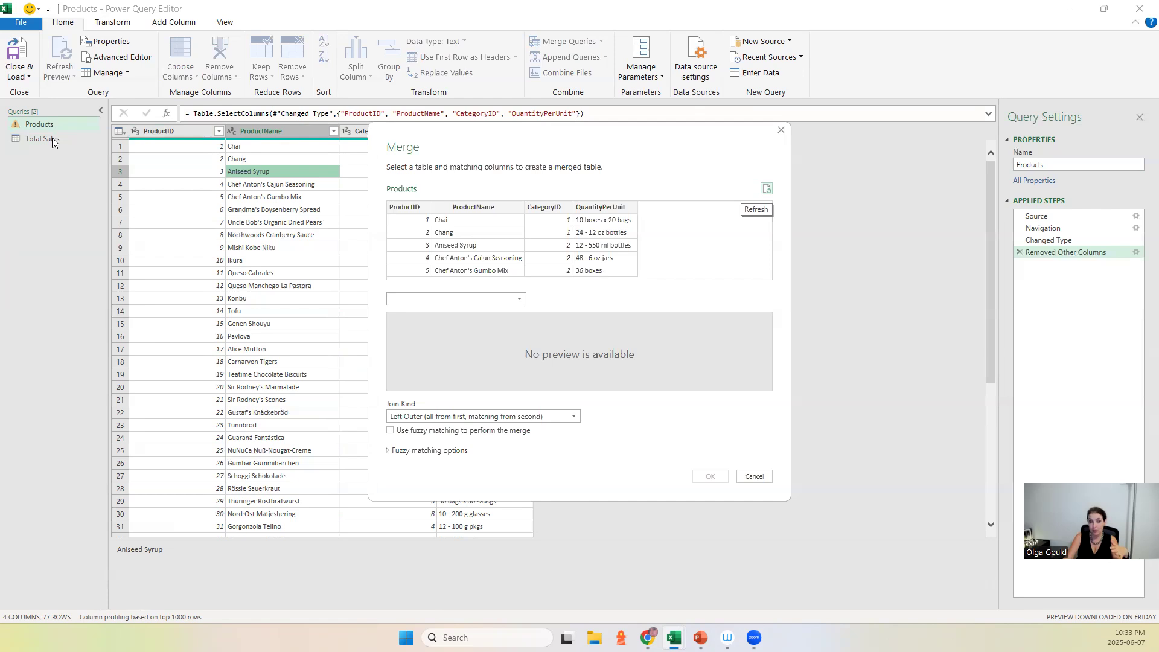
pyautogui.click(419, 209)
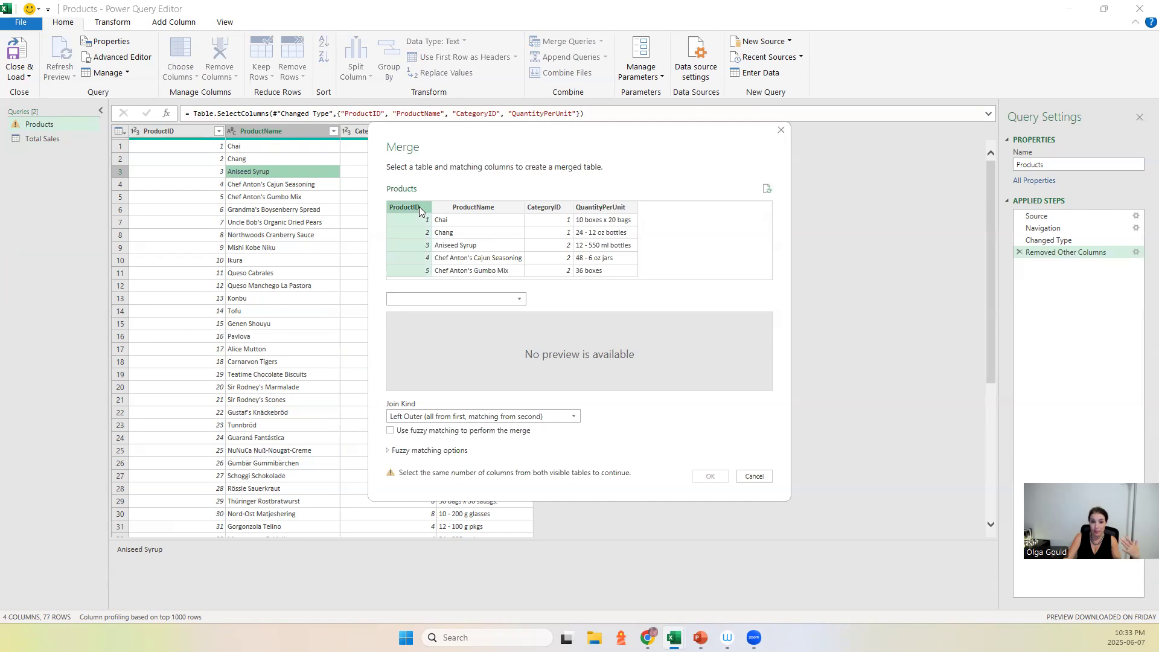
pyautogui.click(518, 300)
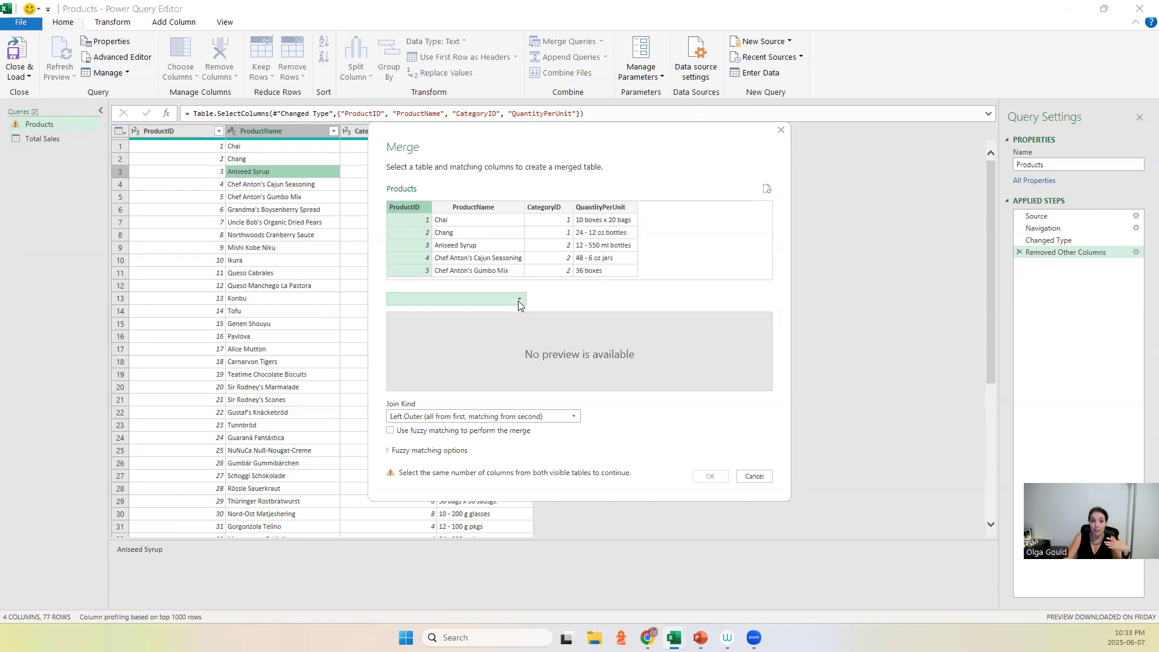
pyautogui.click(446, 324)
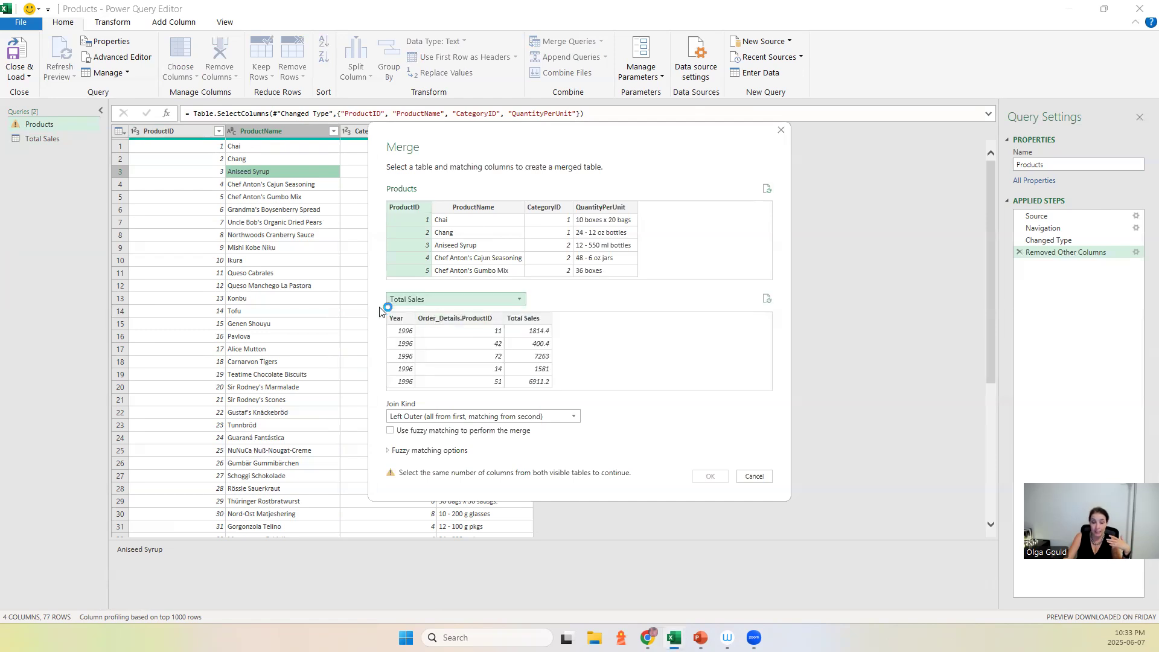
pyautogui.click(475, 320)
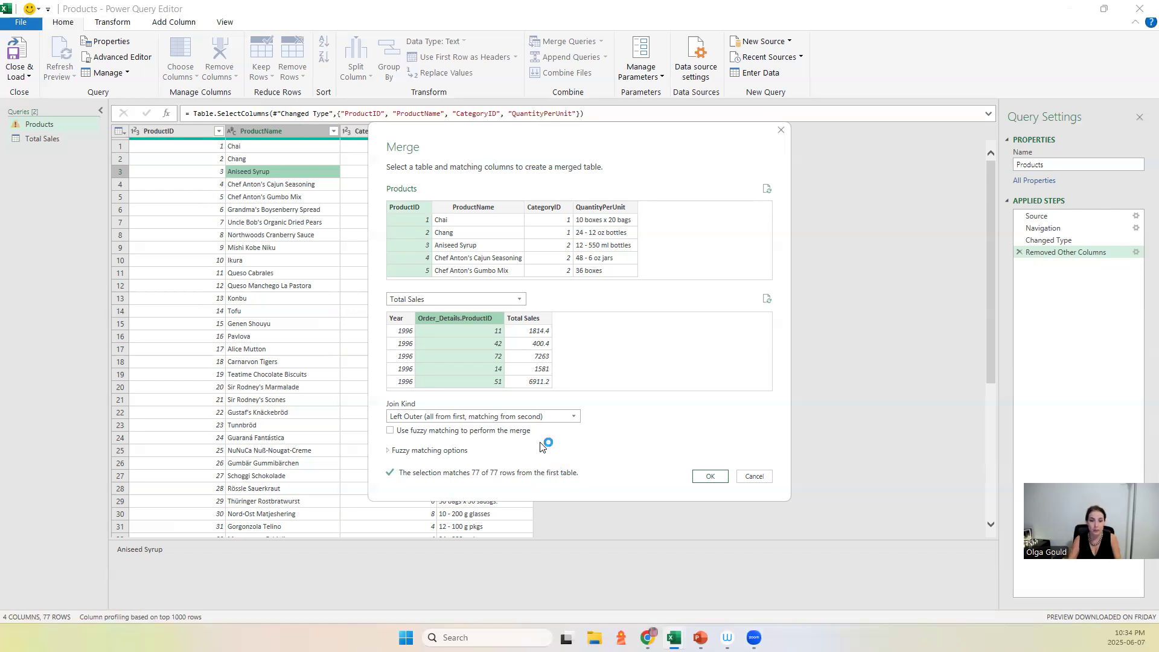
pyautogui.click(706, 478)
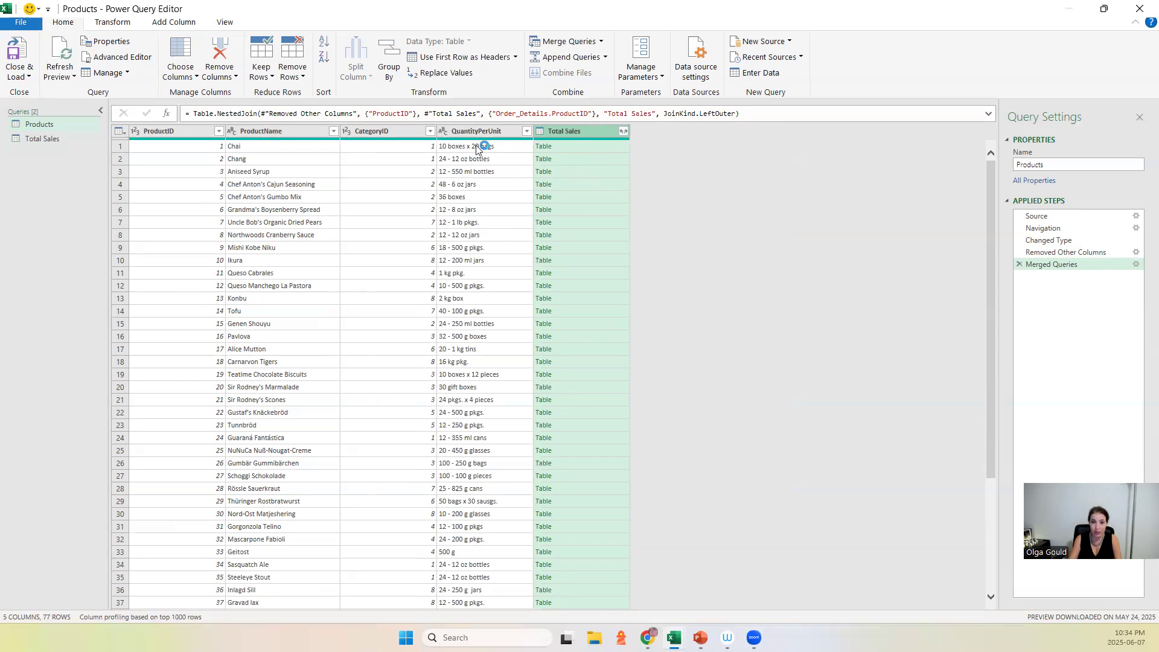
# Expand the merged Total Sales column of the Products query to include only Year and Total Sales
pyautogui.click(623, 132)
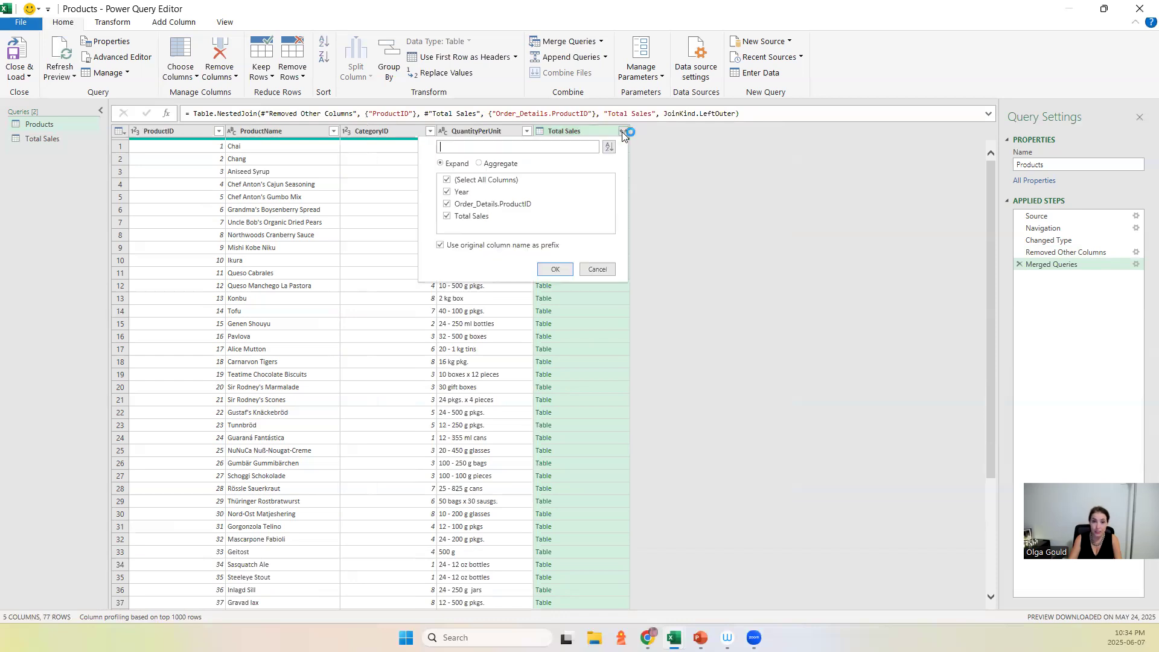
pyautogui.click(447, 193)
pyautogui.click(447, 217)
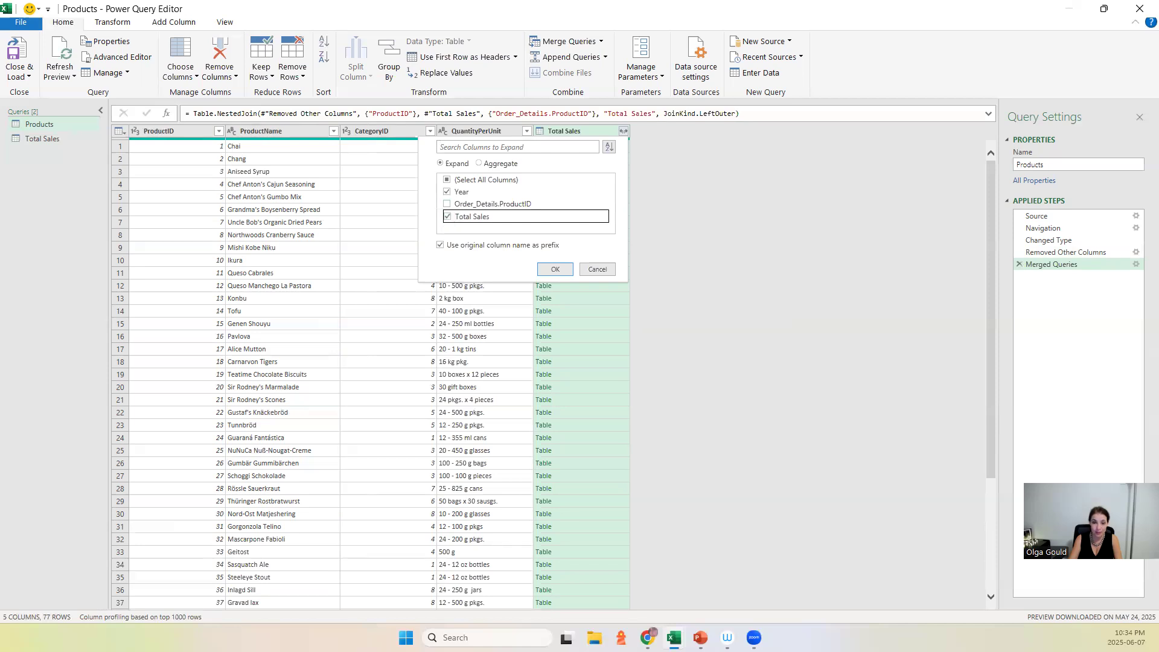
pyautogui.click(562, 267)
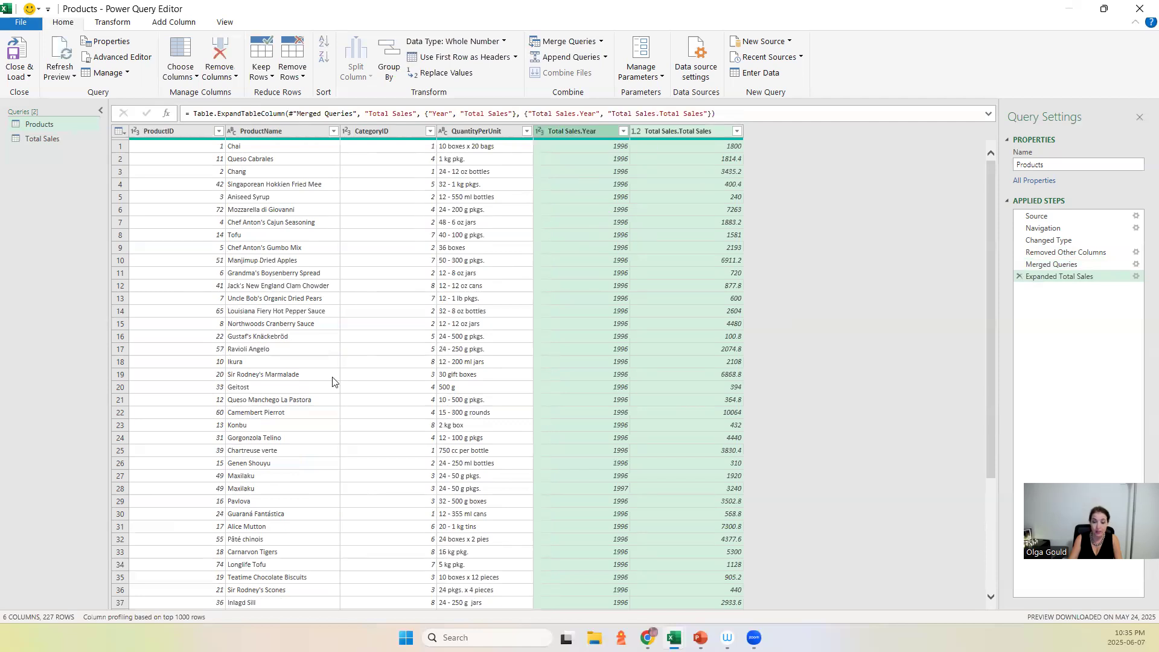
# Rename the Total Sales.Year column of the Products query to Year
pyautogui.click(594, 129)
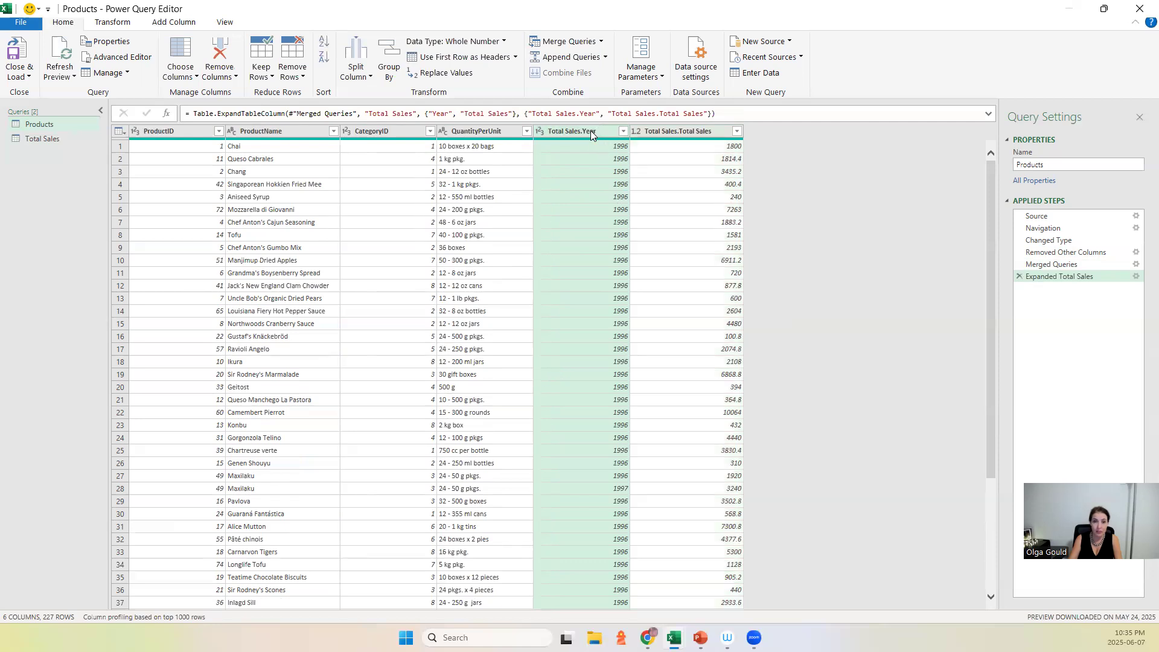
pyautogui.rightClick(590, 131)
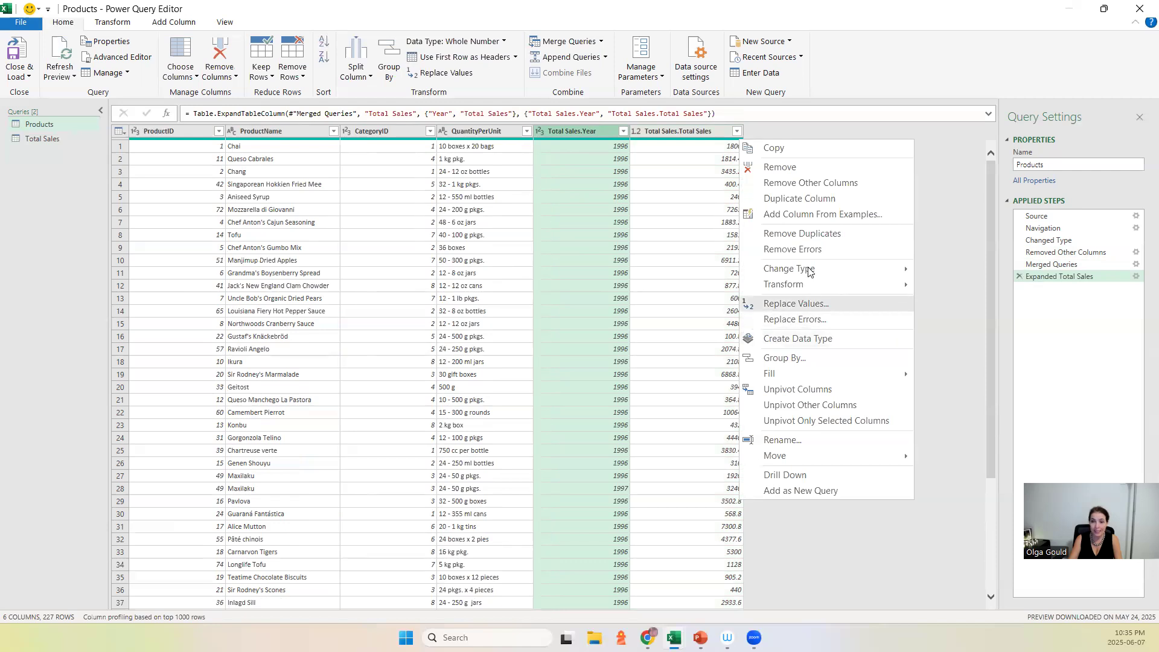
pyautogui.click(783, 440)
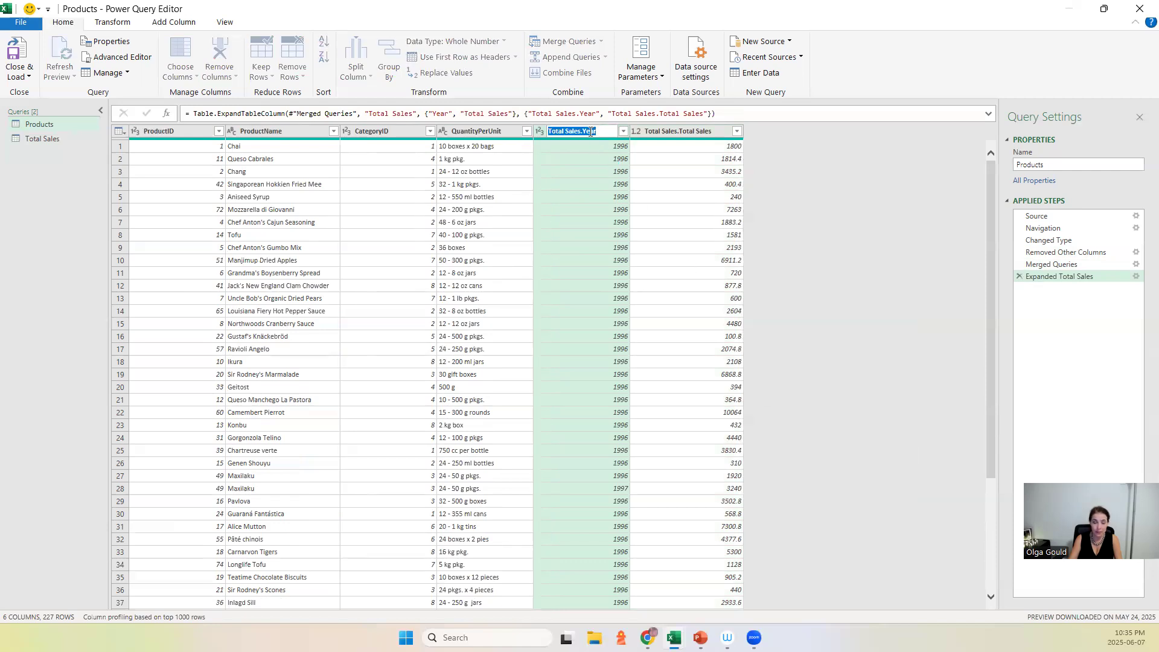
pyautogui.write('Year')
pyautogui.press('Return')
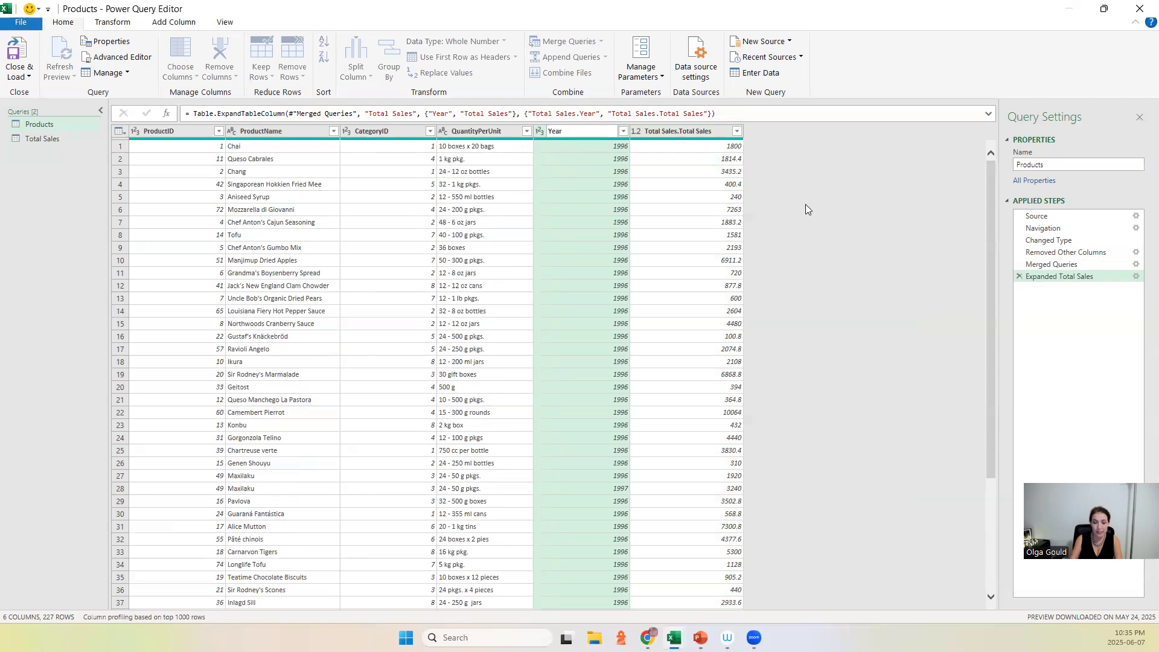
# Rename the Total Sales.Total Sales column to Total Sales
pyautogui.doubleClick(683, 130)
pyautogui.click(679, 131)
pyautogui.hotkey('ctrl', 'shift', 'Left')
pyautogui.hotkey('ctrl', 'shift', 'Left')
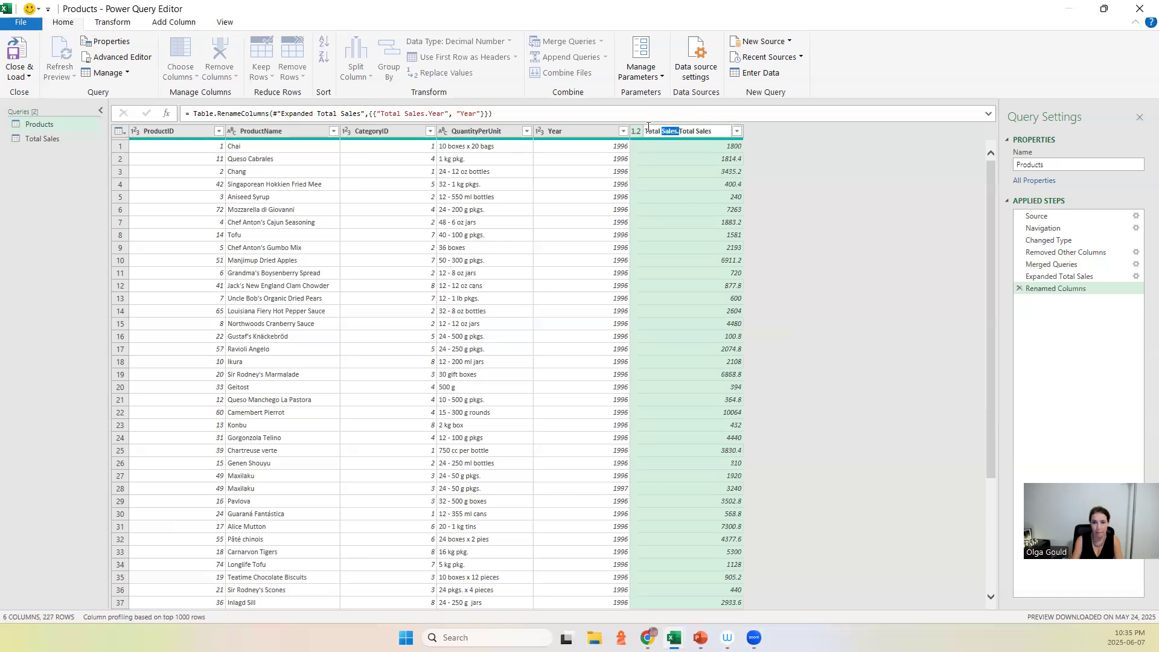
pyautogui.press('BackSpace')
pyautogui.press('Return')
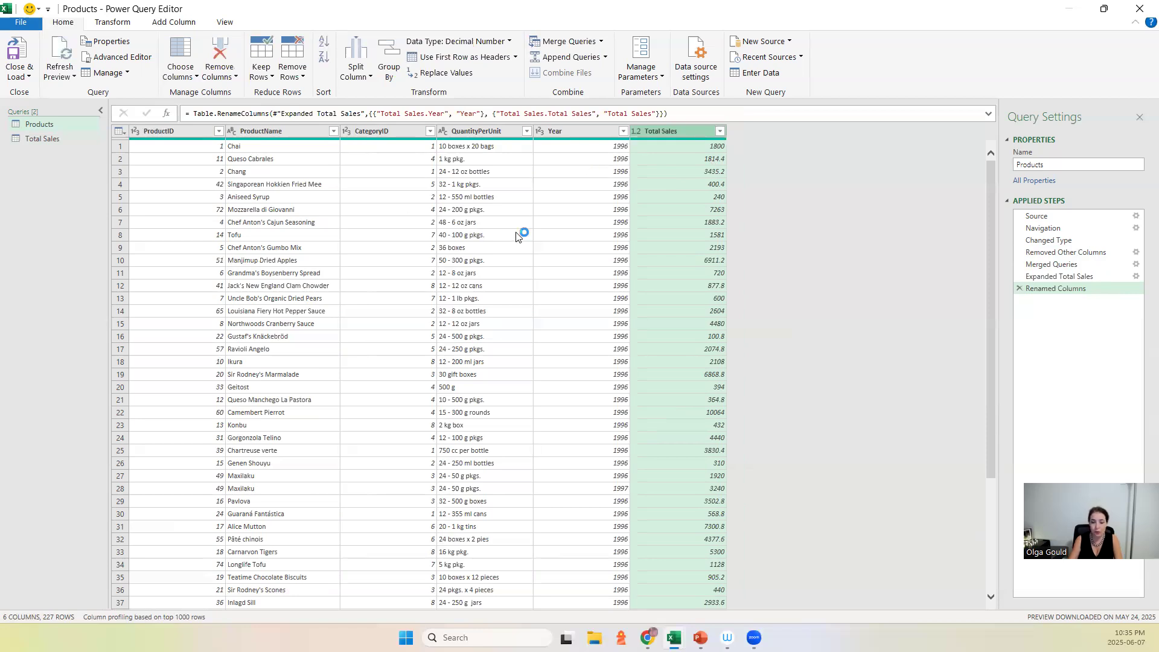
# Sort the Products query by Total Sales in descending order and rename the query Total Sales per Product
pyautogui.click(720, 131)
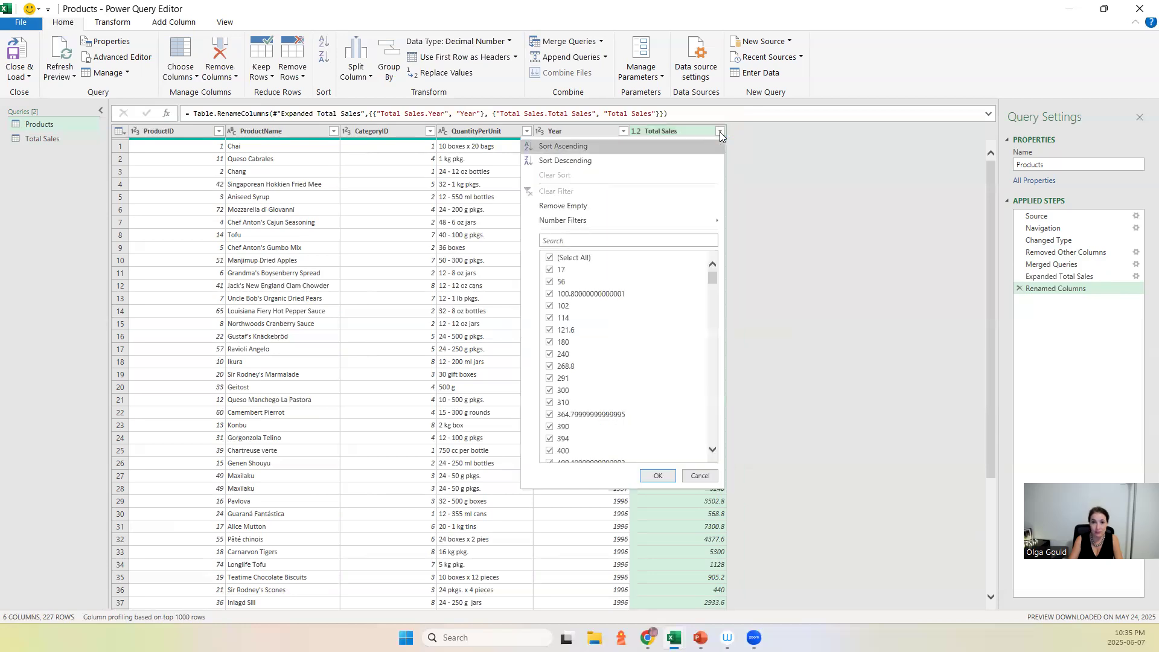
pyautogui.click(598, 160)
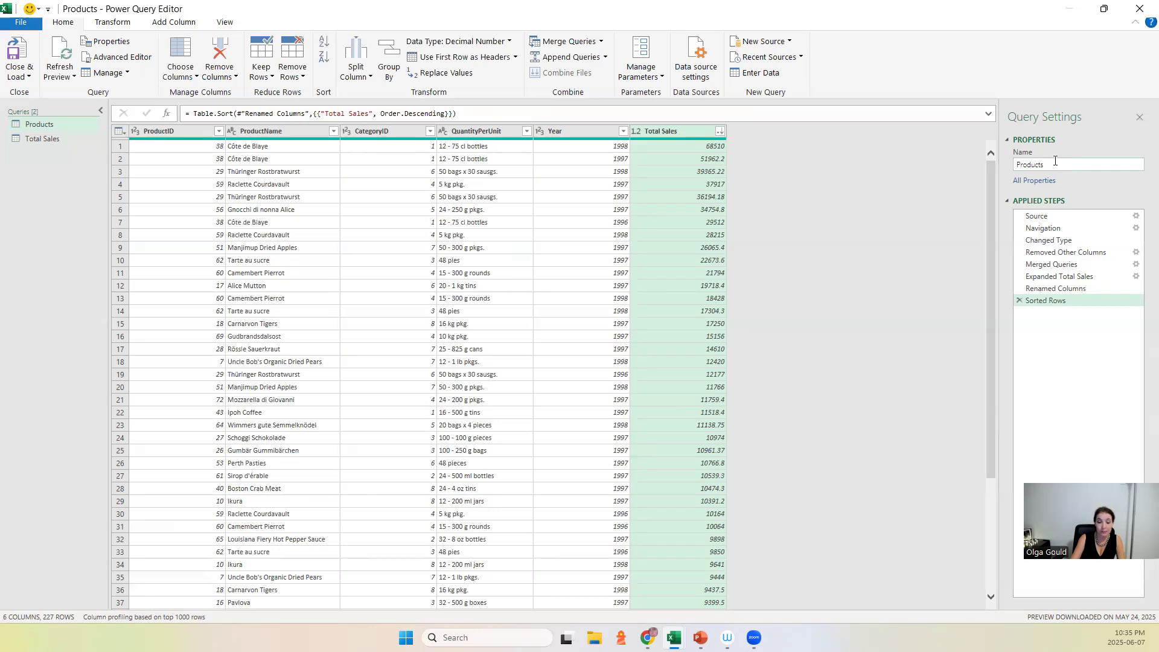
pyautogui.click(1055, 160)
pyautogui.hotkey('ctrl', 'a')
pyautogui.write('Total Sales per Product')
pyautogui.press('Return')
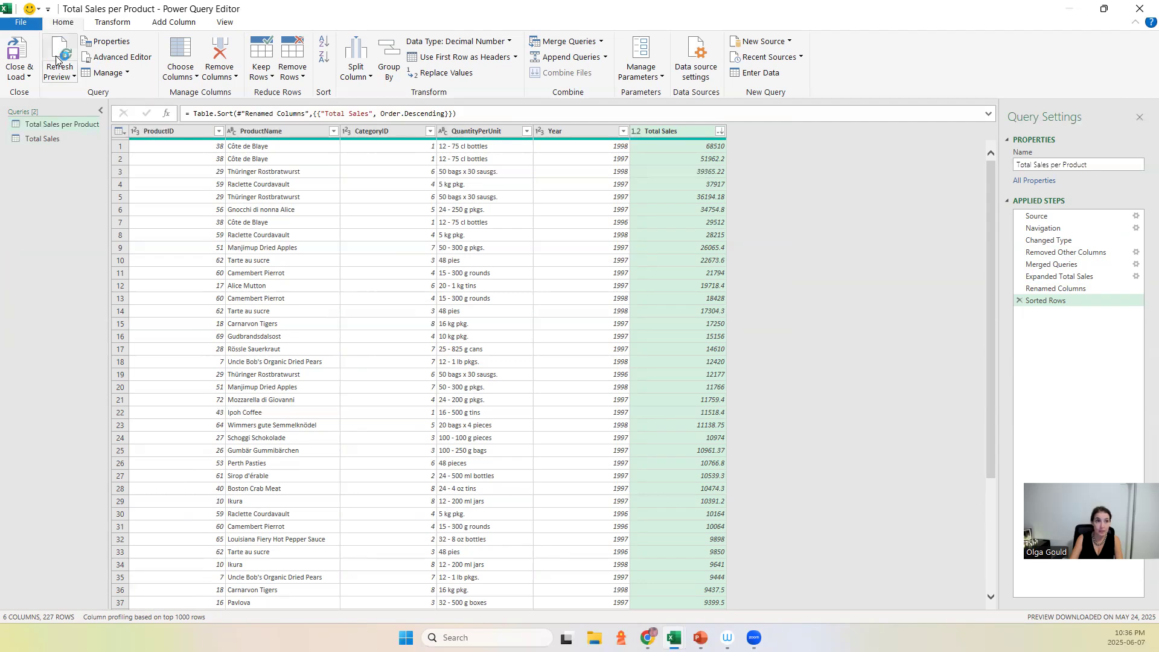
# Close the editor and load the query results as a table on a new worksheet, adding the data to the Data Model
pyautogui.click(29, 78)
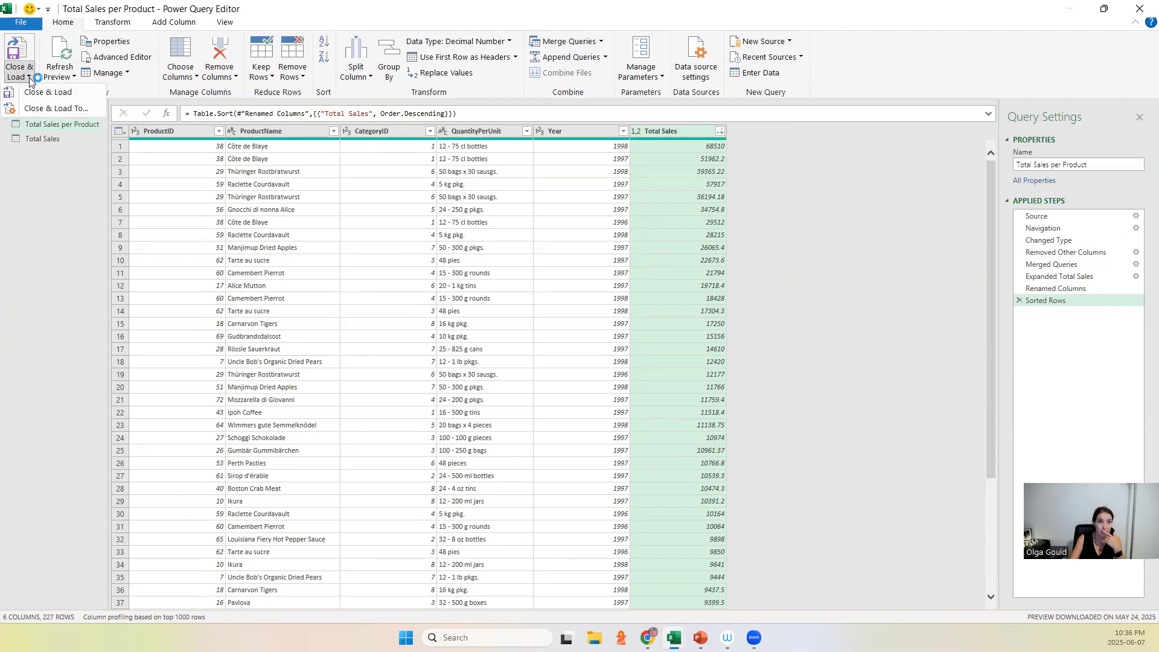
pyautogui.click(37, 110)
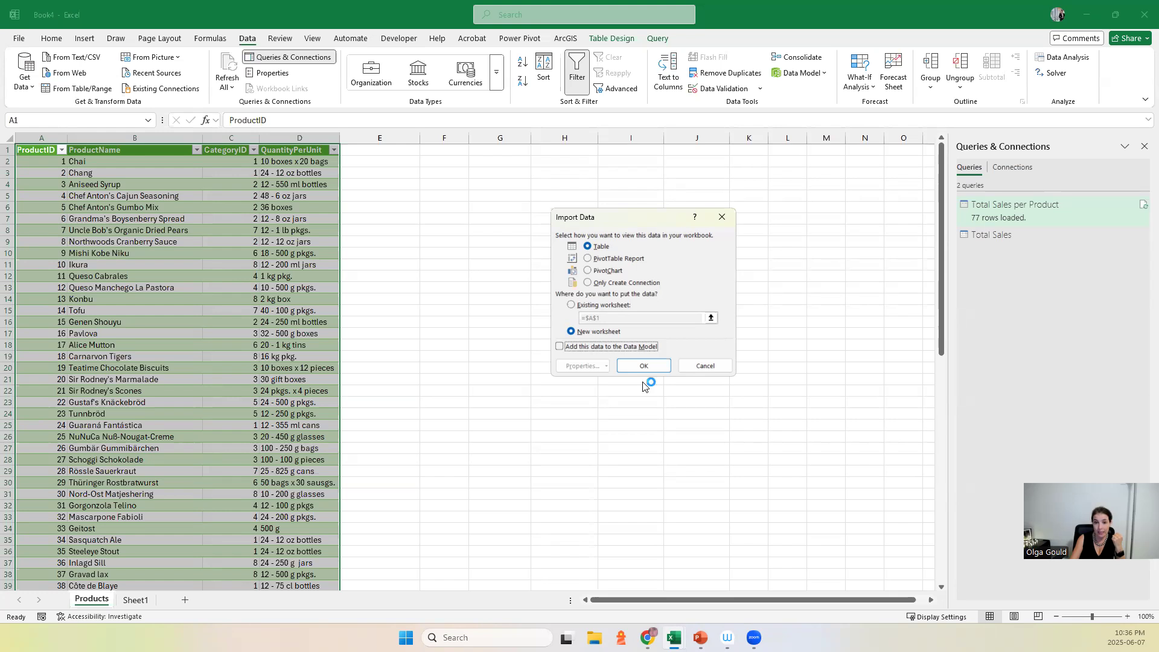
pyautogui.click(558, 347)
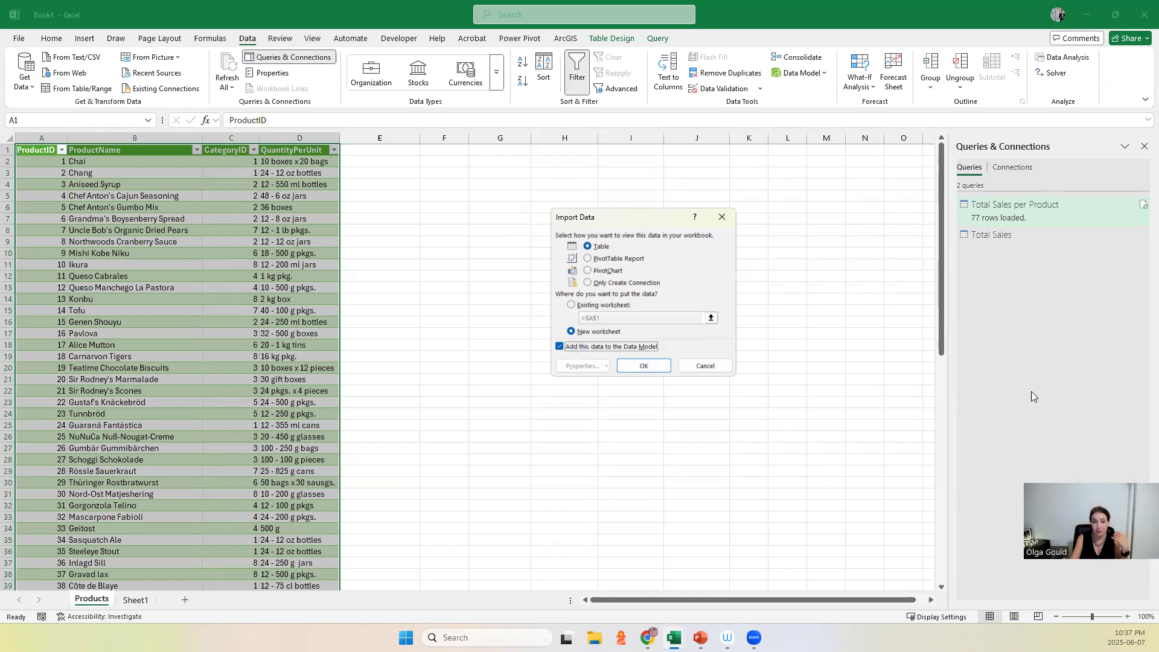
pyautogui.click(639, 366)
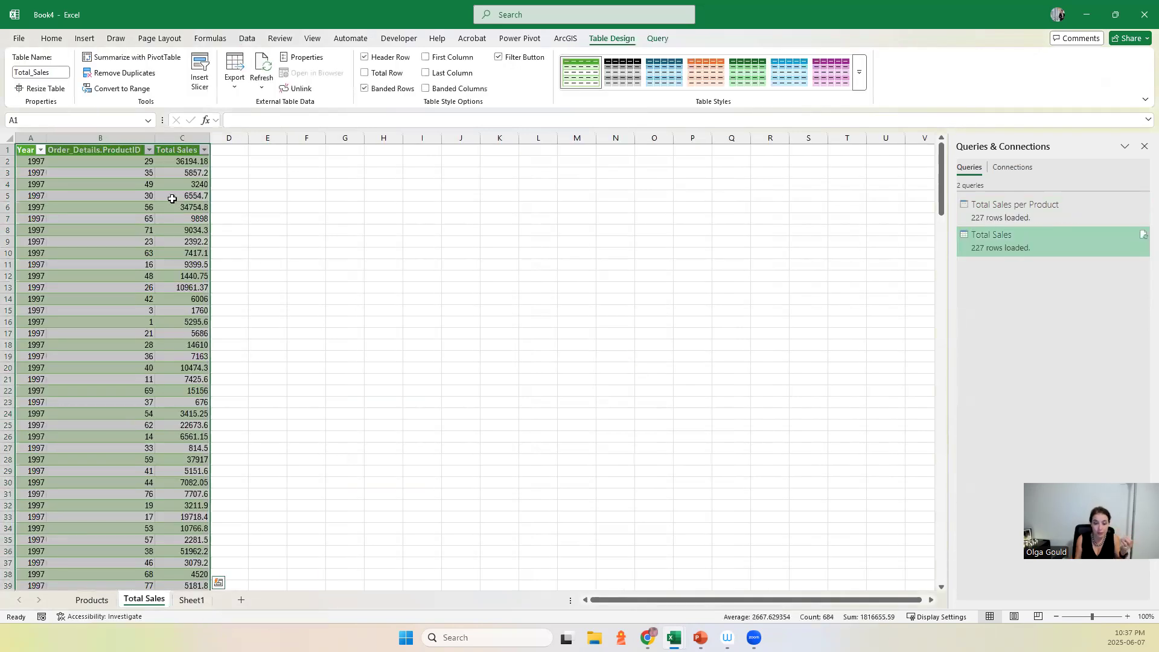
# Look through the rows loaded on the Total Sales worksheet and check the neighbouring Sheet1
pyautogui.scroll(-7, 167, 312)
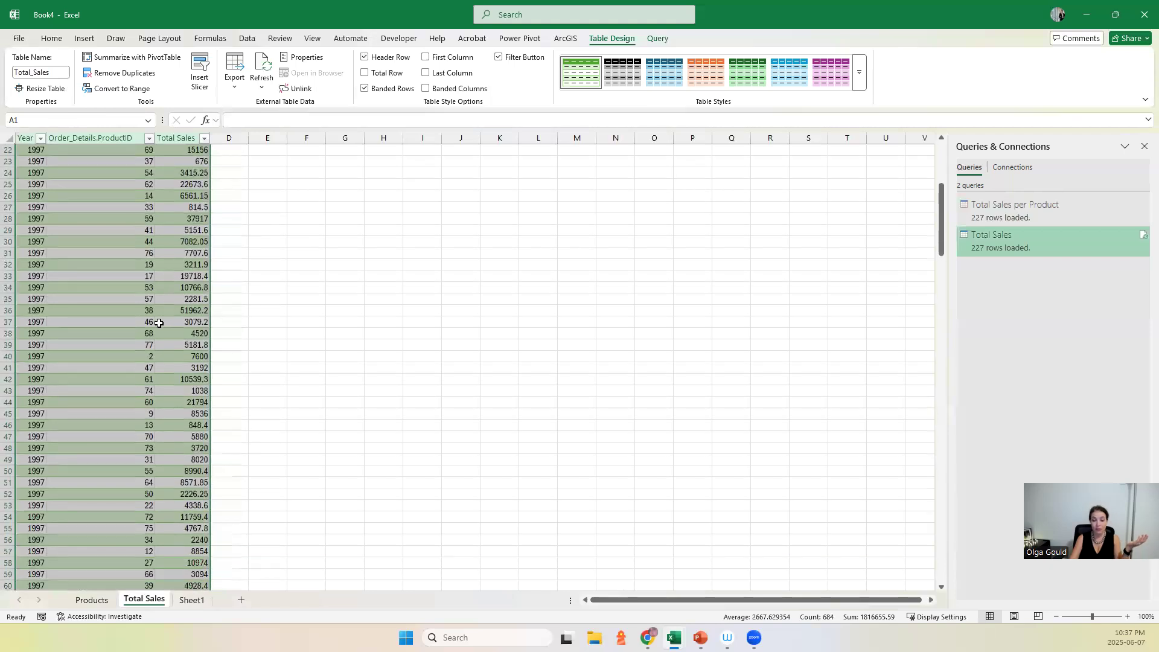
pyautogui.scroll(3, 159, 323)
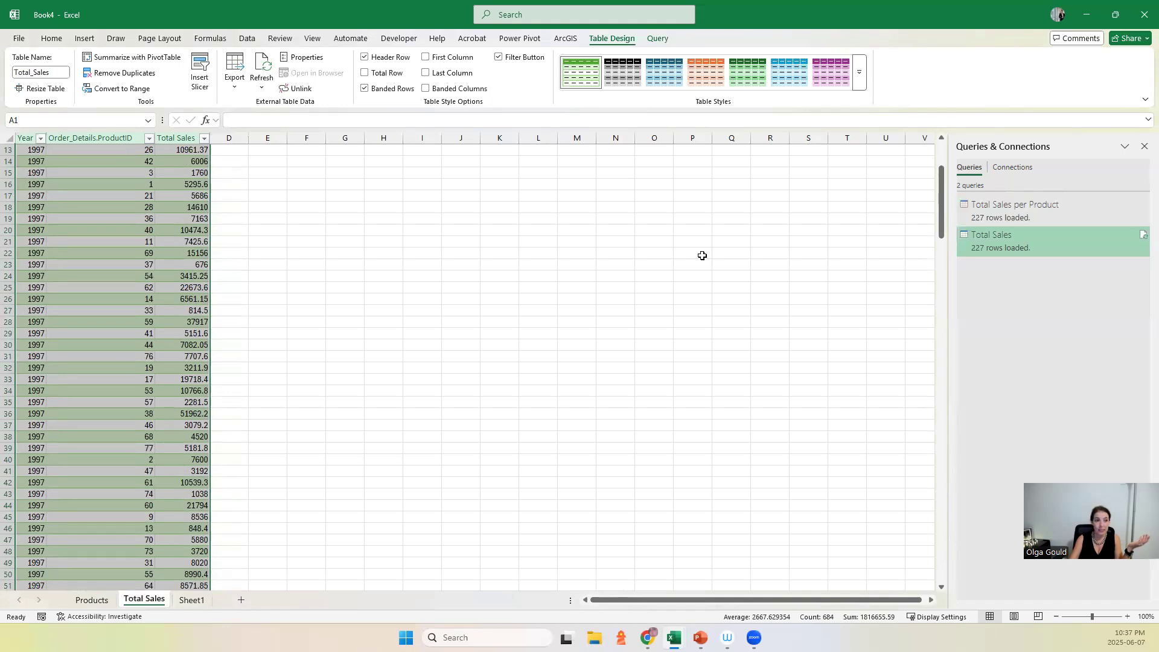
pyautogui.scroll(4, 86, 241)
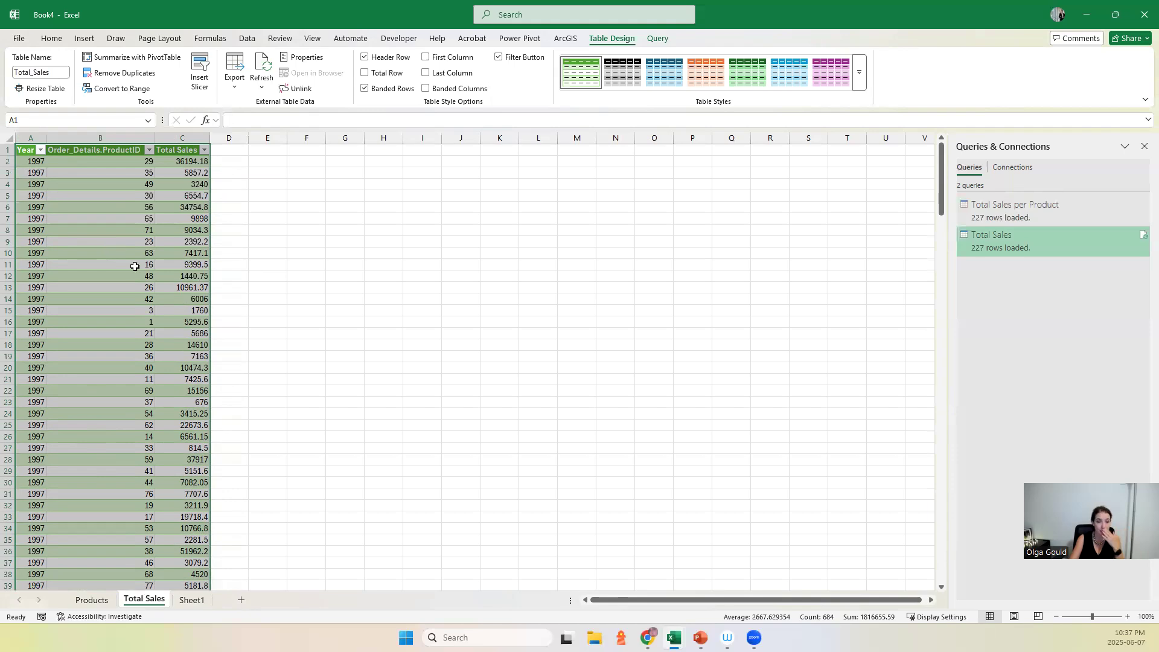
pyautogui.click(192, 600)
pyautogui.click(157, 600)
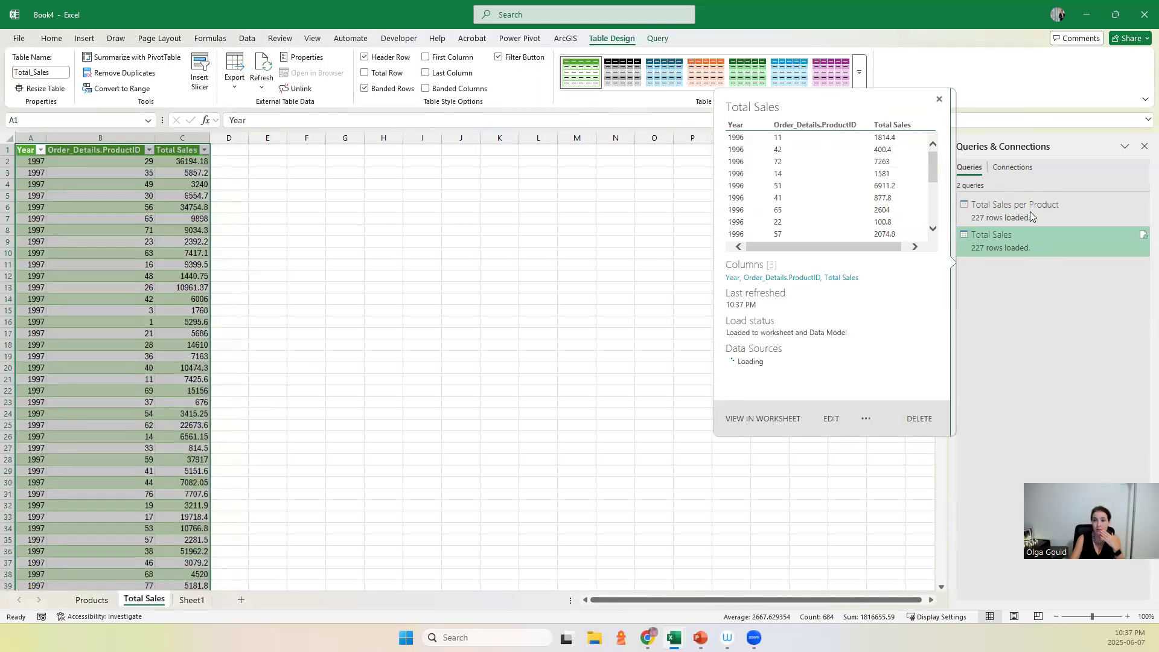
# Review the Total Sales per Product and Total Sales queries in the Power Query Editor, and compare them with their loaded worksheet tables
pyautogui.doubleClick(1030, 211)
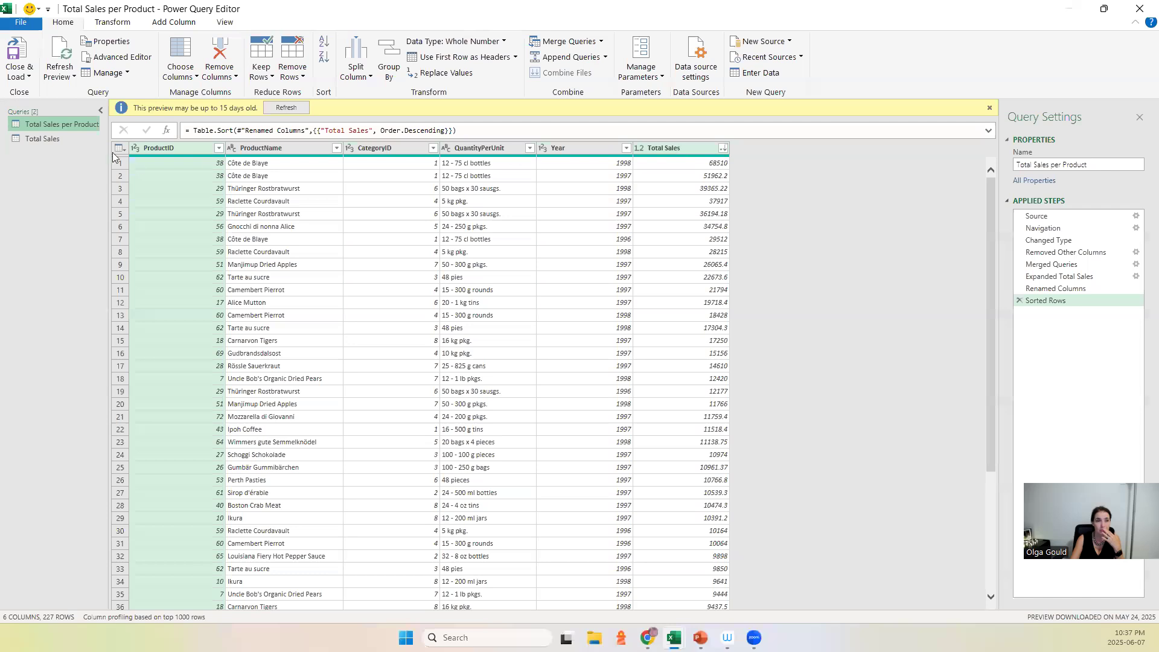
pyautogui.click(52, 138)
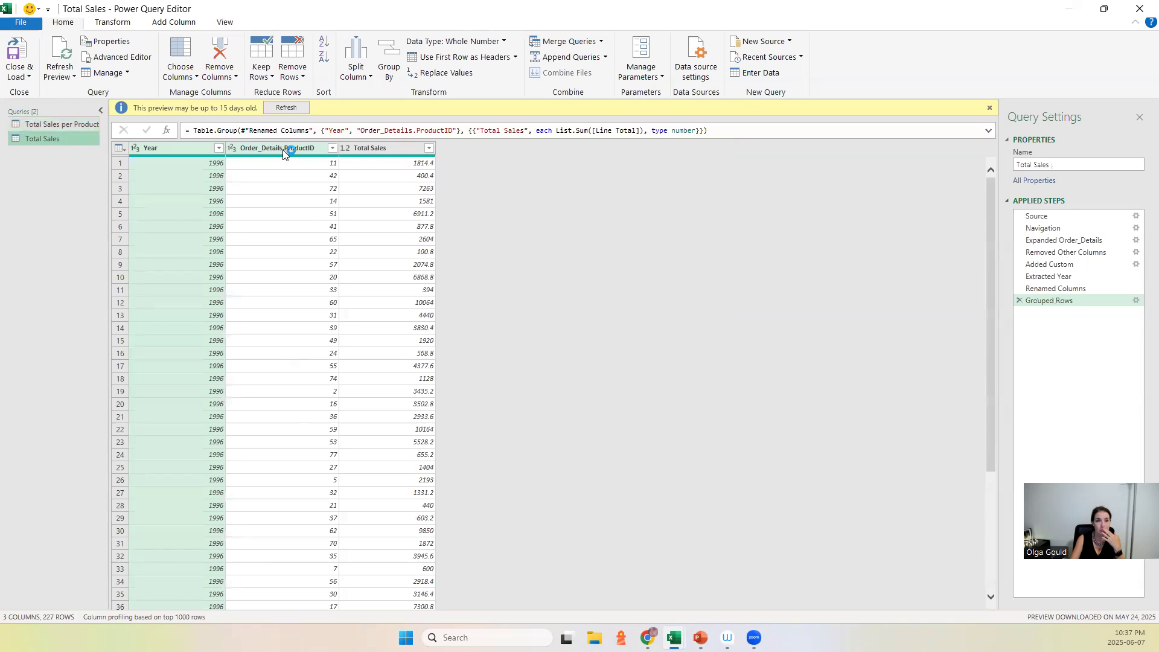
pyautogui.click(82, 123)
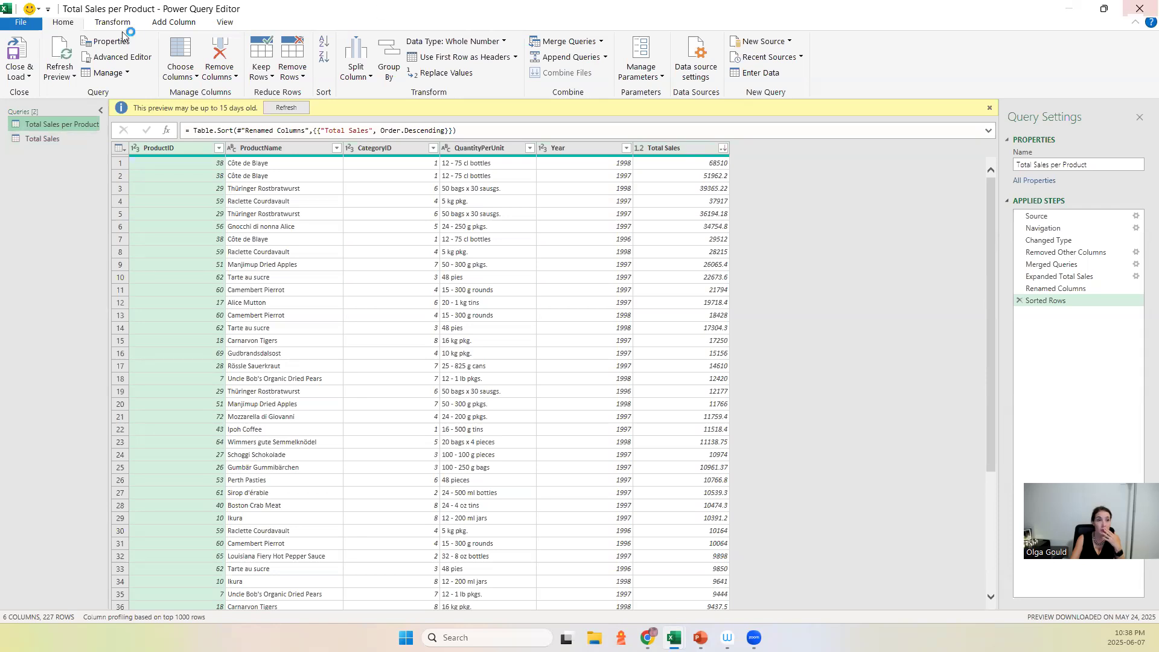
pyautogui.click(20, 55)
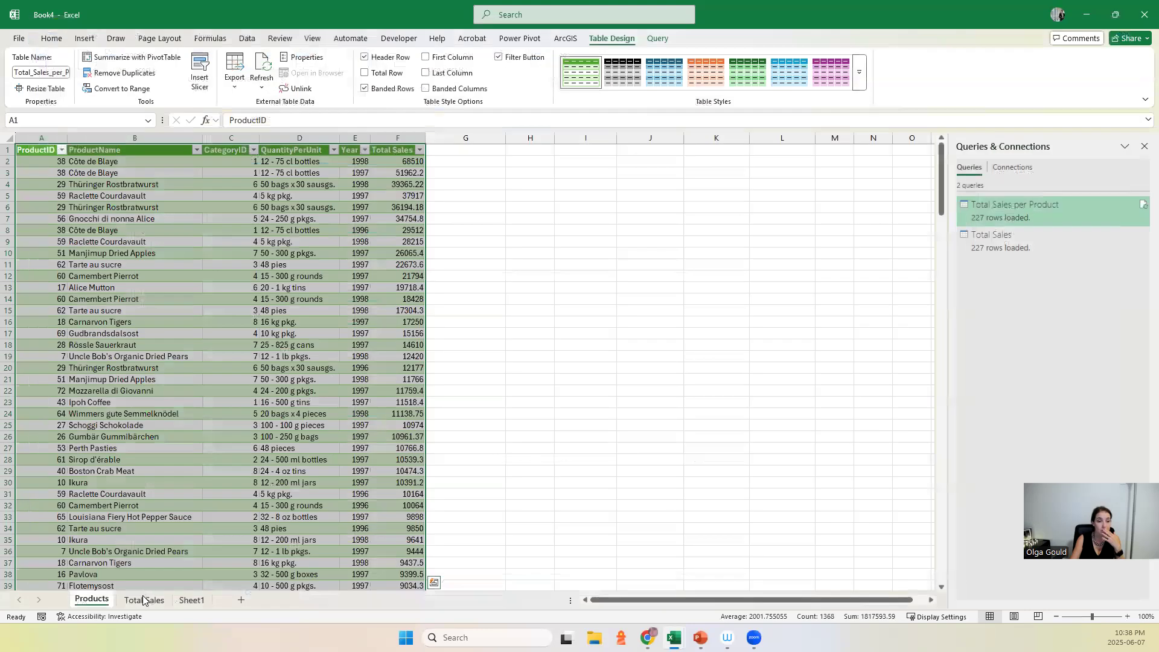
pyautogui.click(133, 164)
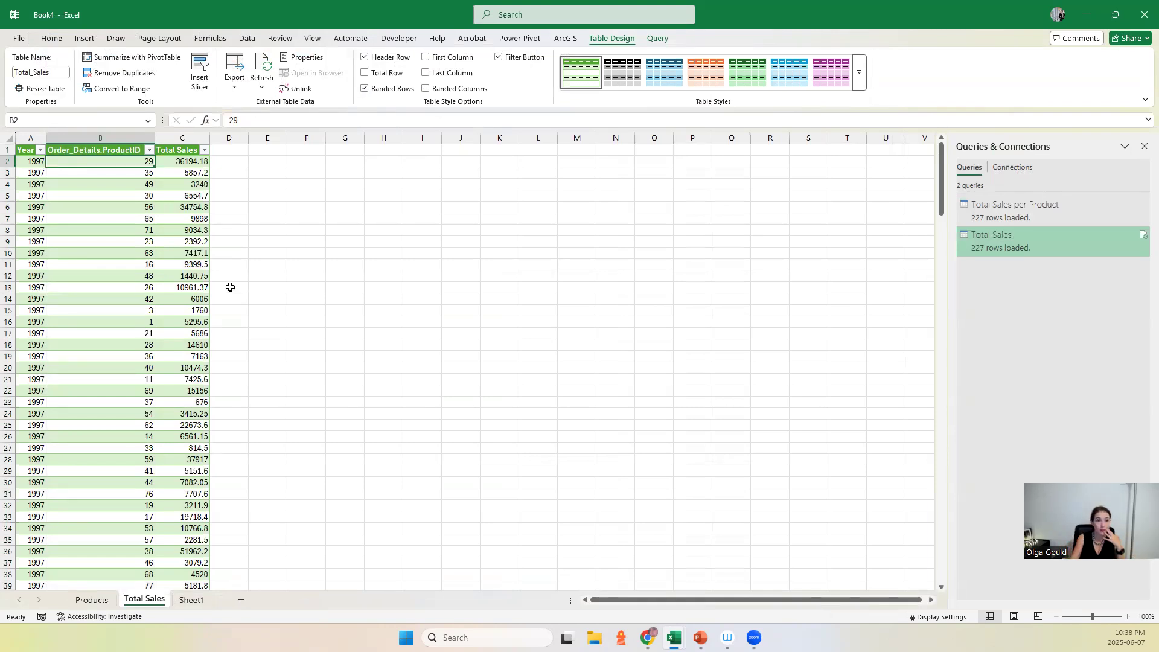
pyautogui.click(130, 149)
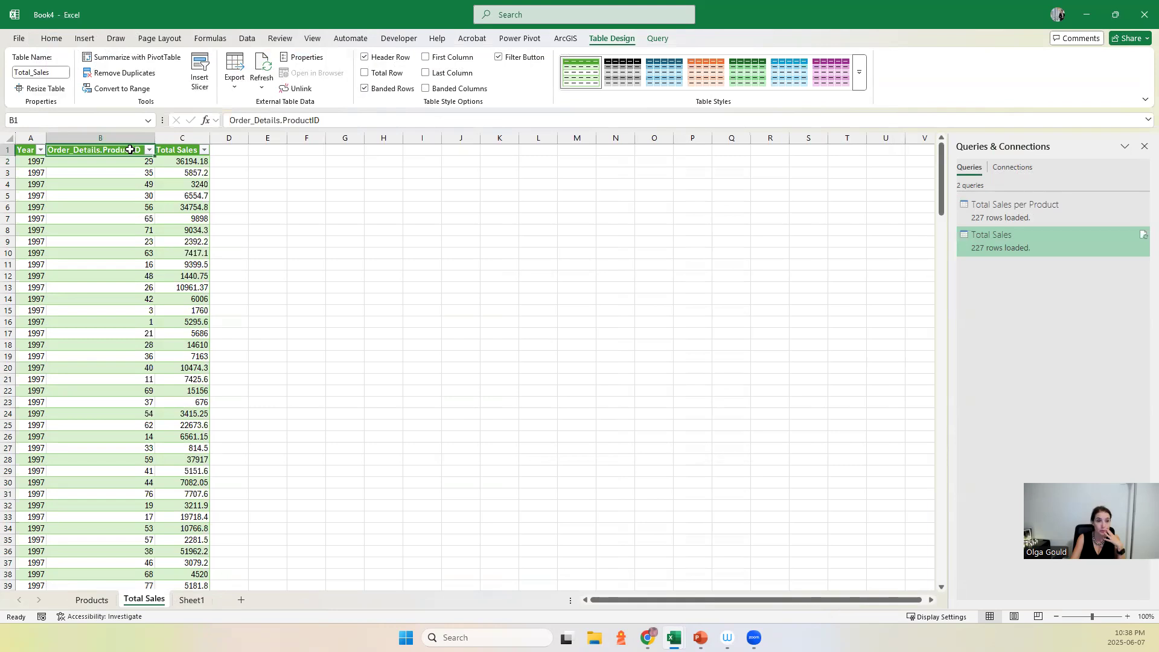
# Insert a PivotTable on a new worksheet from columns A to C of the Total Sales sheet
pyautogui.click(129, 145)
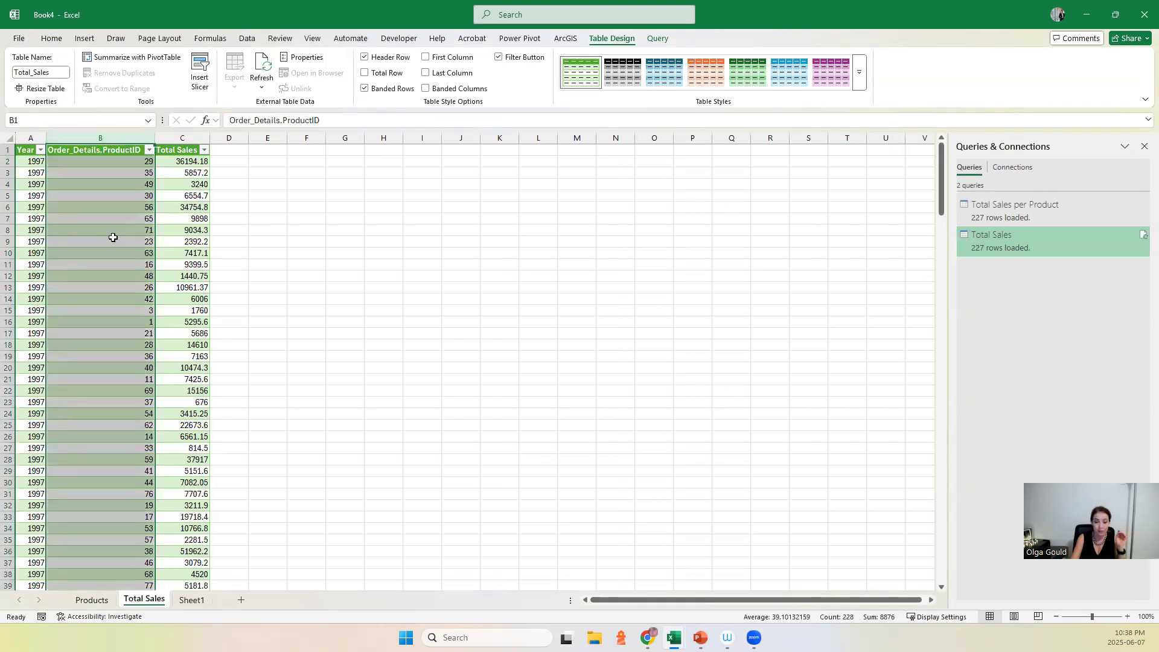
pyautogui.click(186, 139)
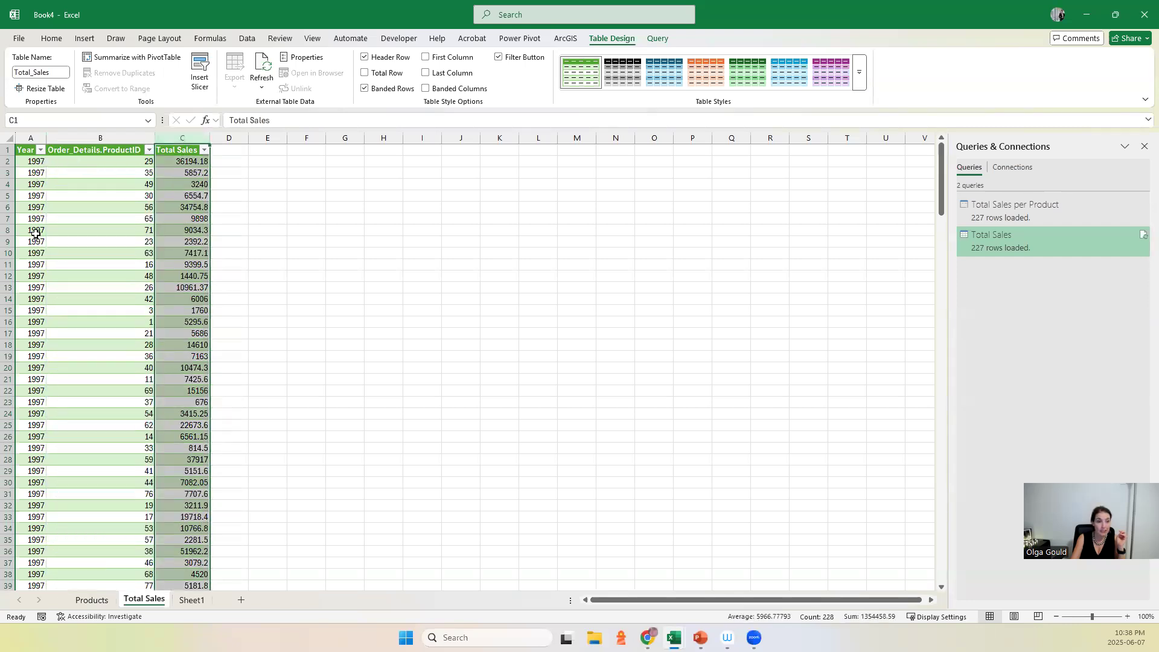
pyautogui.scroll(-18, 61, 391)
pyautogui.scroll(5, 61, 391)
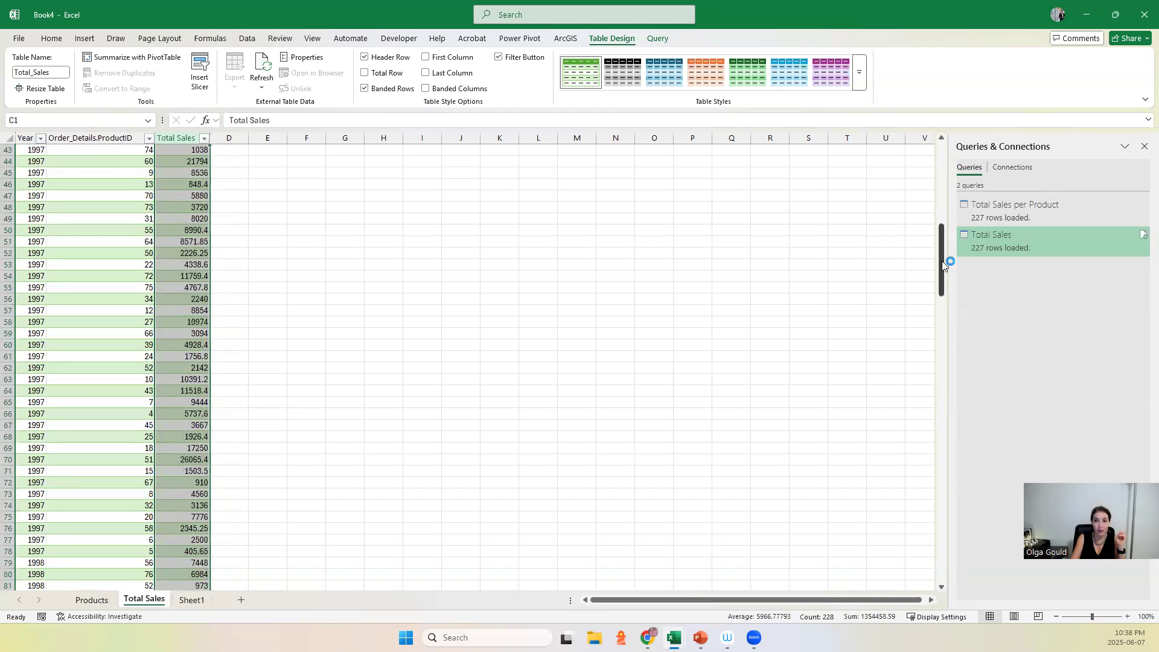
pyautogui.moveTo(943, 266); pyautogui.dragTo(945, 164)
pyautogui.click(31, 196)
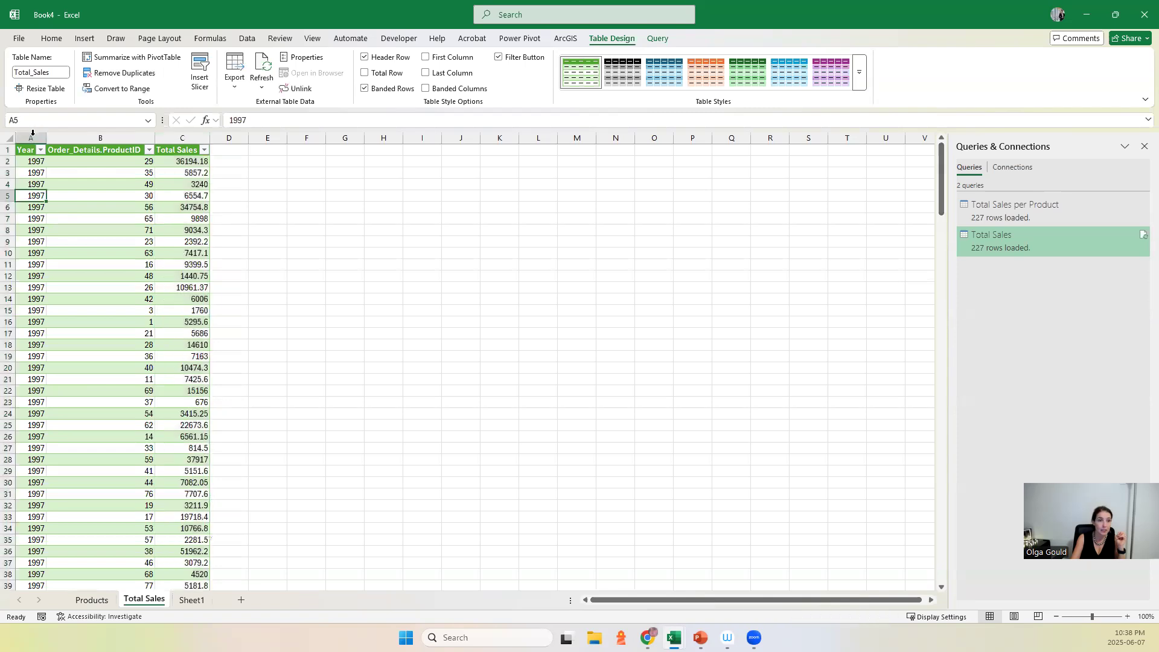
pyautogui.click(32, 137)
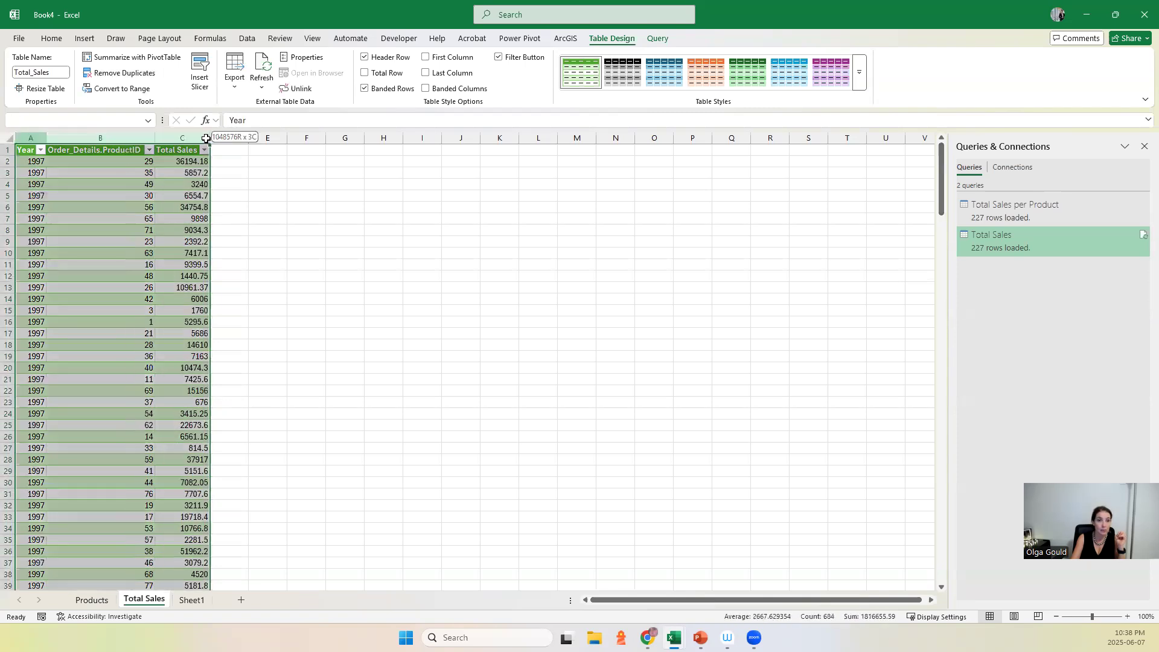
pyautogui.click(85, 38)
pyautogui.click(30, 66)
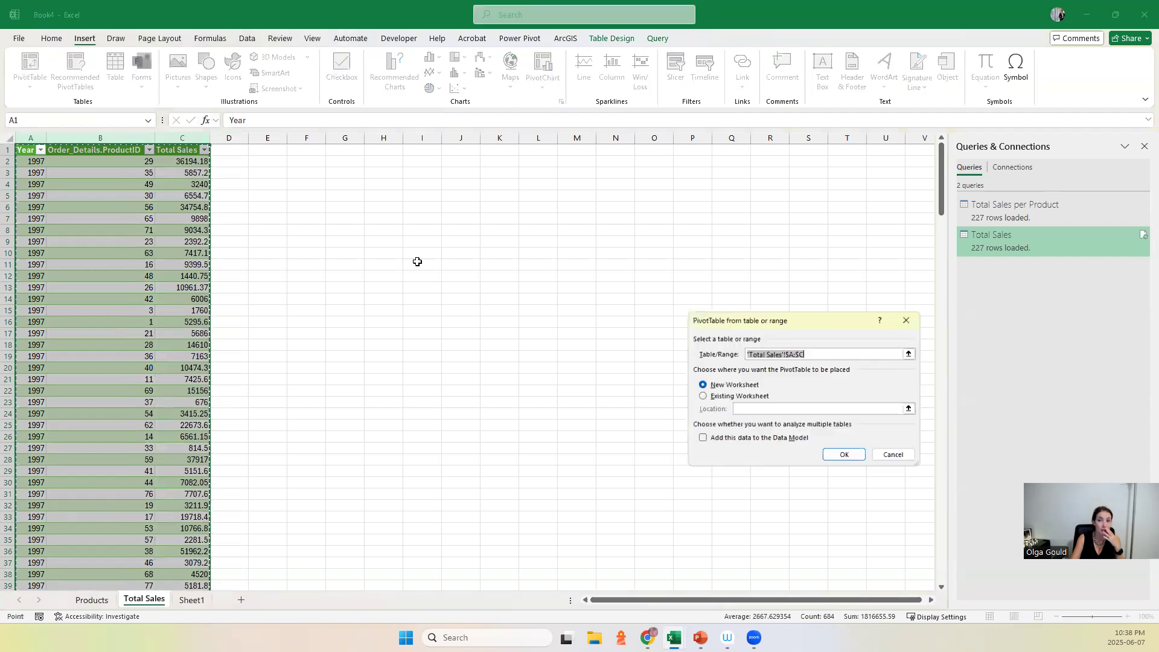
pyautogui.click(843, 454)
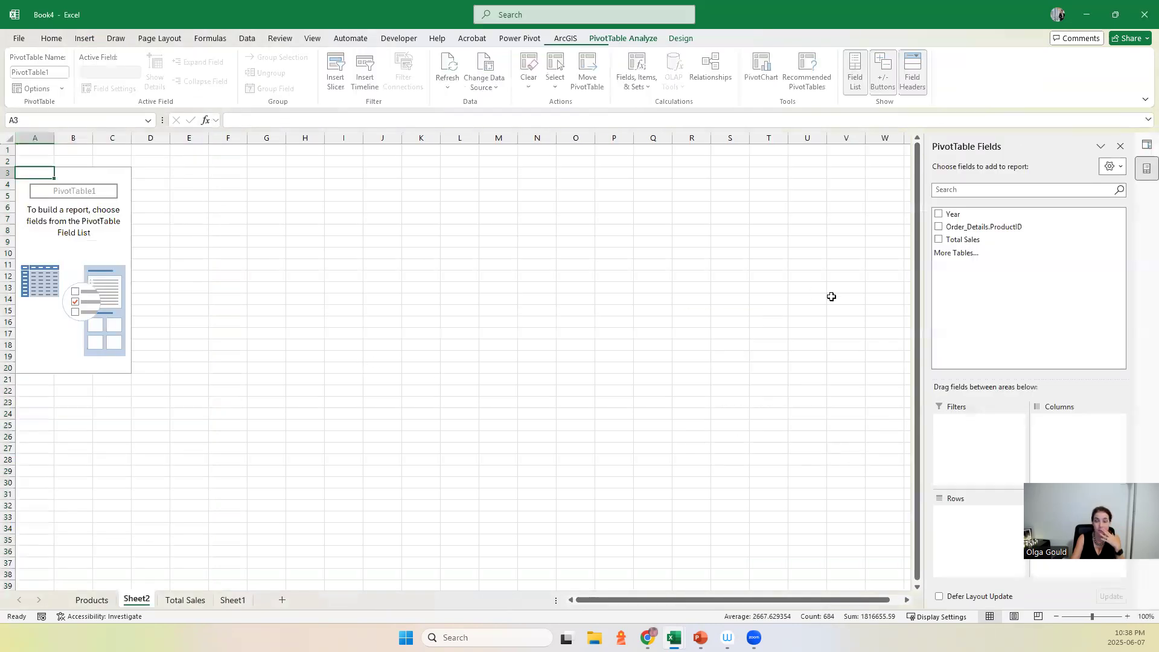
# Add the Year, Order_Details.ProductID and Total Sales fields to the PivotTable
pyautogui.click(940, 215)
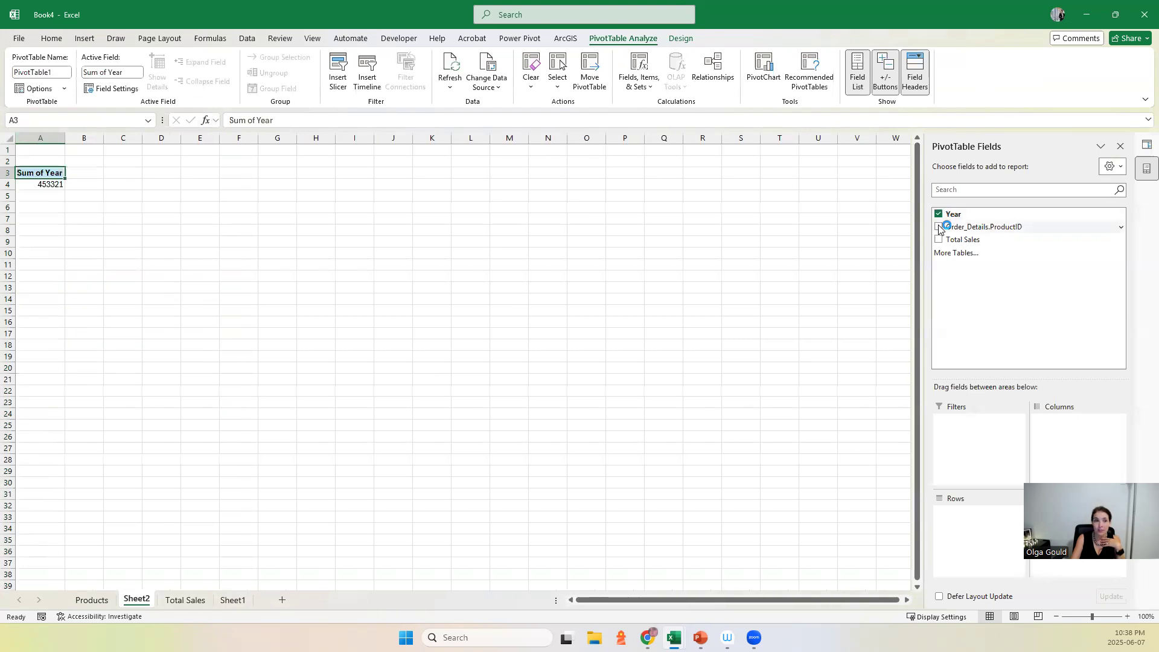
pyautogui.click(939, 228)
pyautogui.click(938, 240)
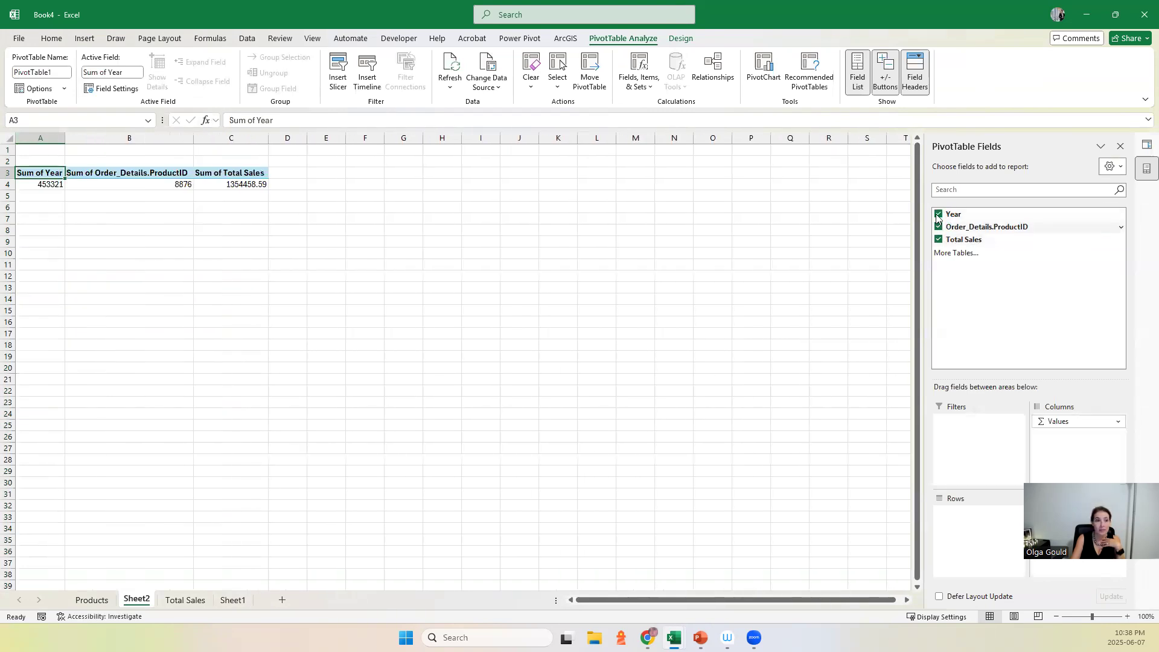
# Try Year as the PivotTable's report filter, then move it to the row labels
pyautogui.moveTo(943, 215); pyautogui.dragTo(970, 430)
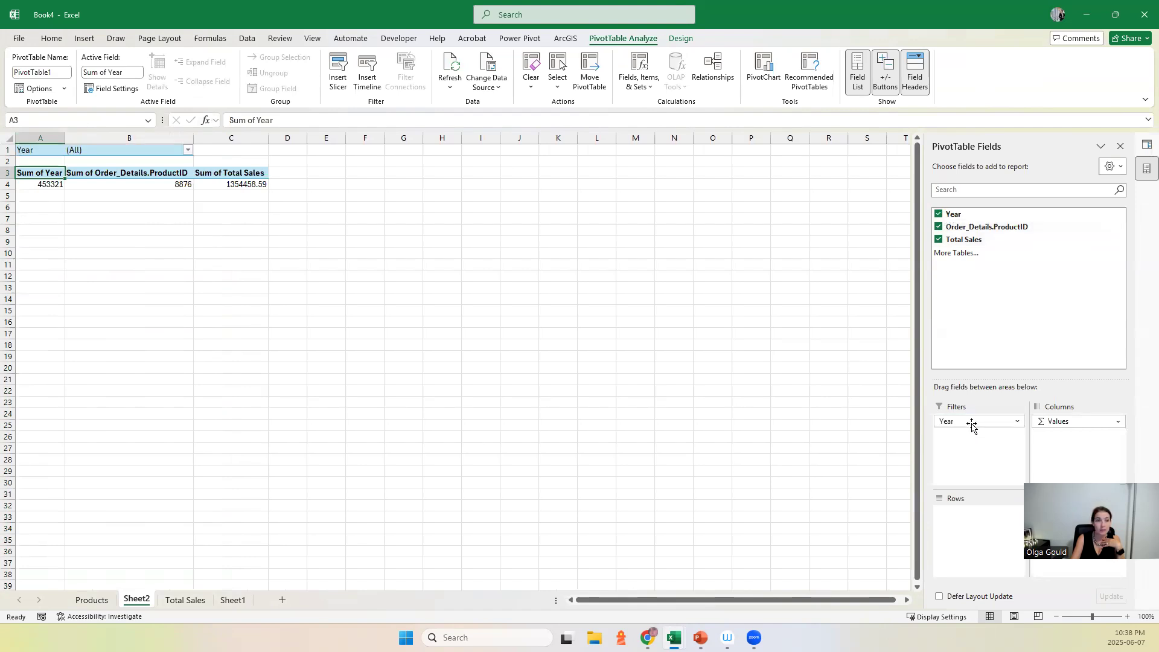
pyautogui.click(188, 150)
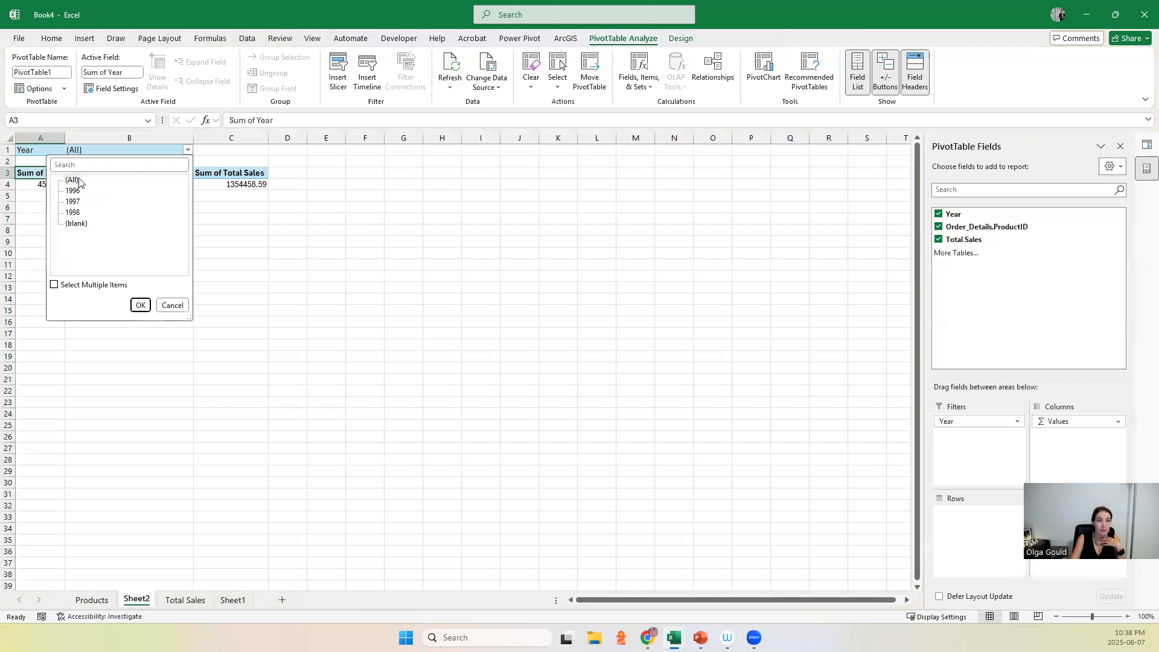
pyautogui.press('Escape')
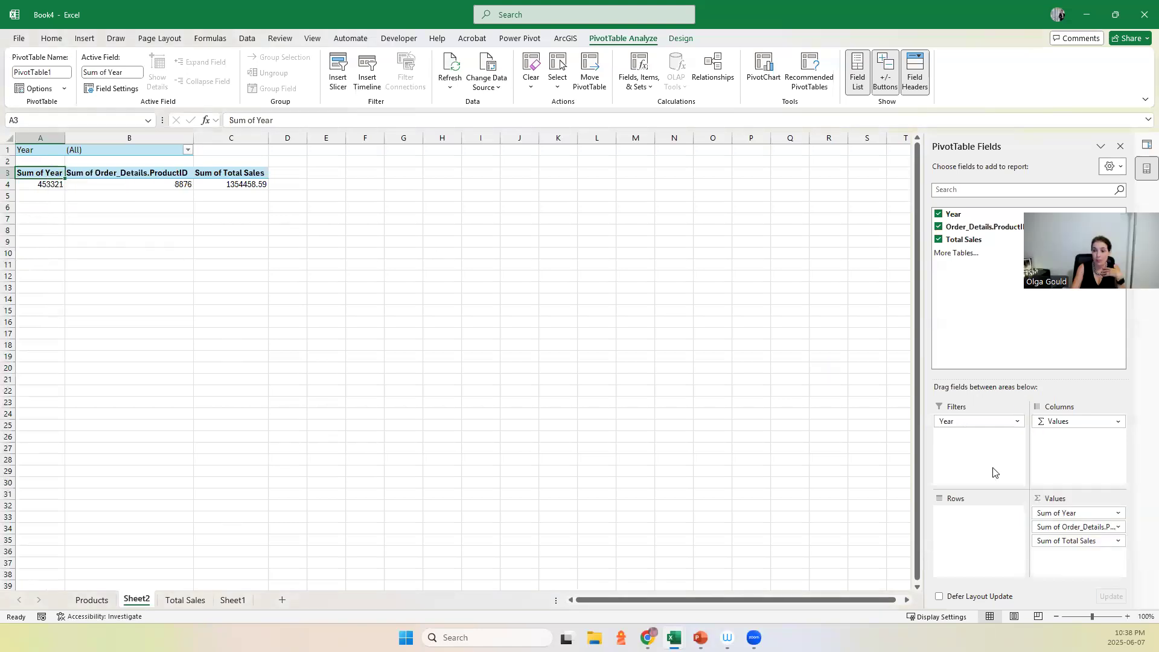
pyautogui.click(974, 252)
pyautogui.moveTo(945, 214); pyautogui.dragTo(986, 539)
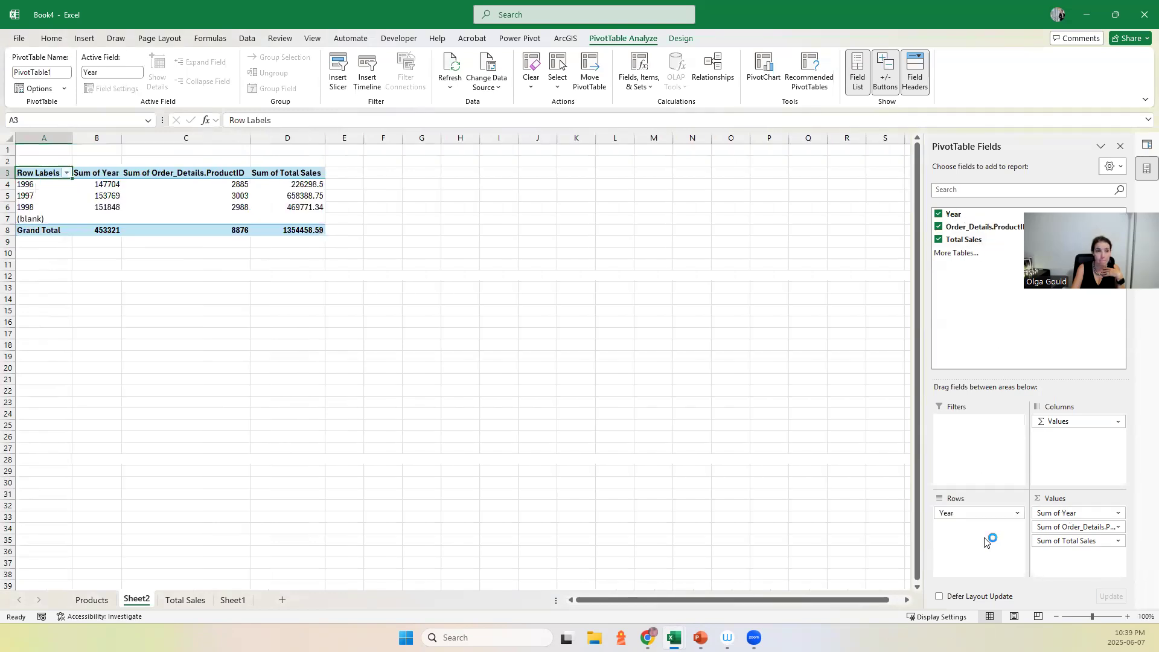
pyautogui.click(305, 196)
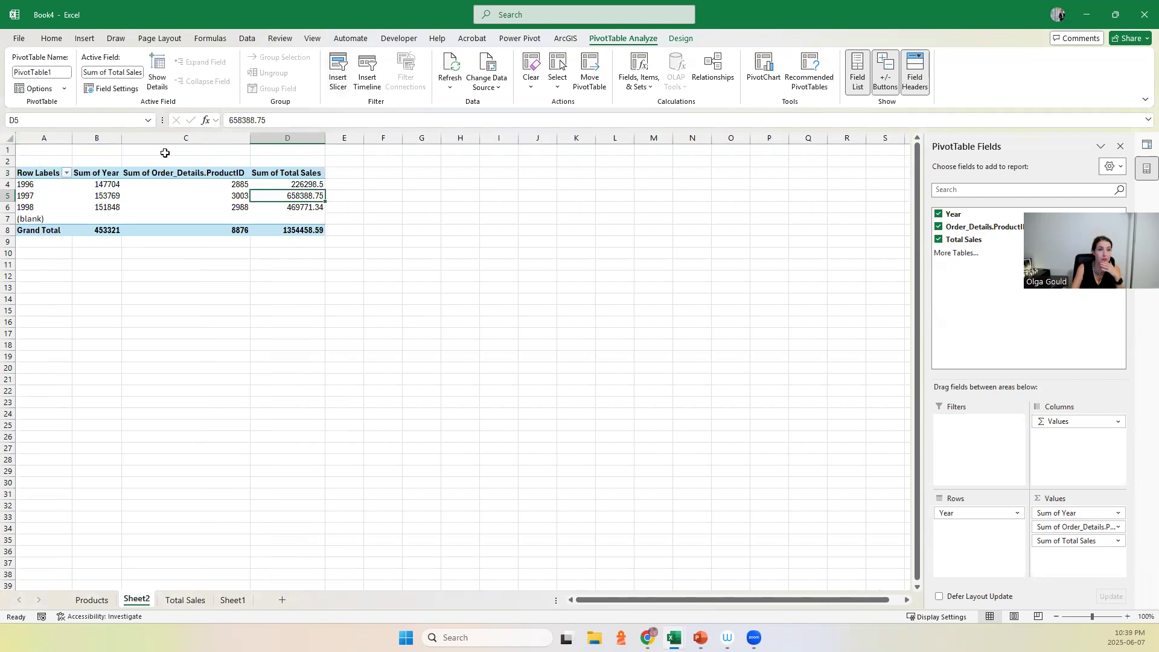
pyautogui.click(94, 39)
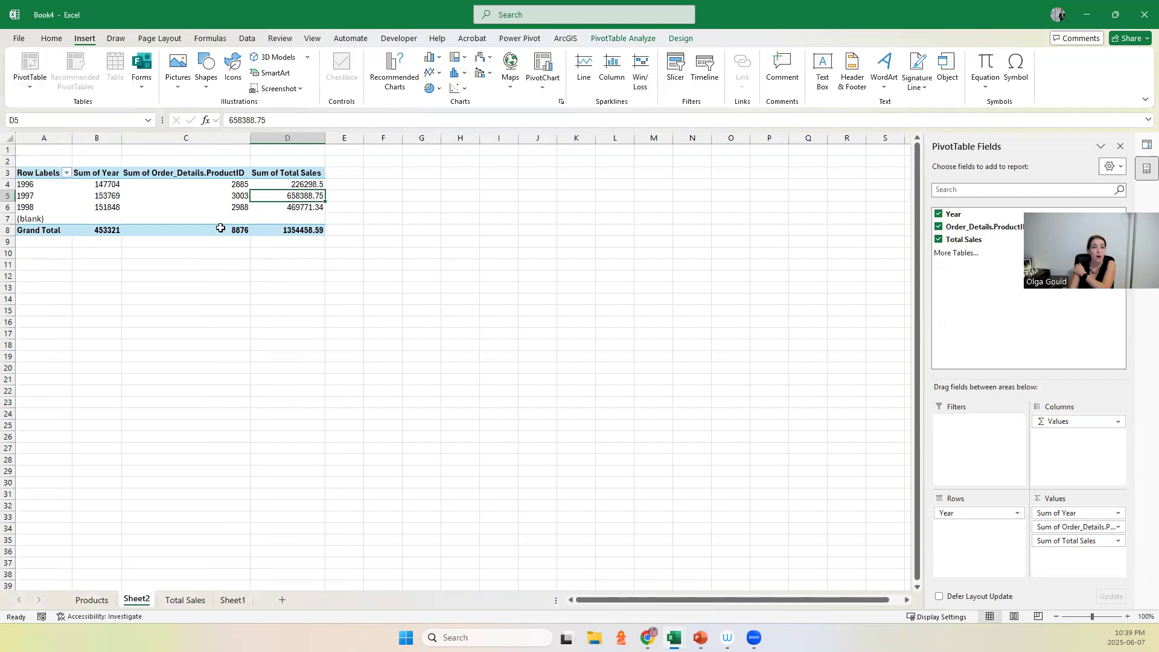
pyautogui.click(233, 207)
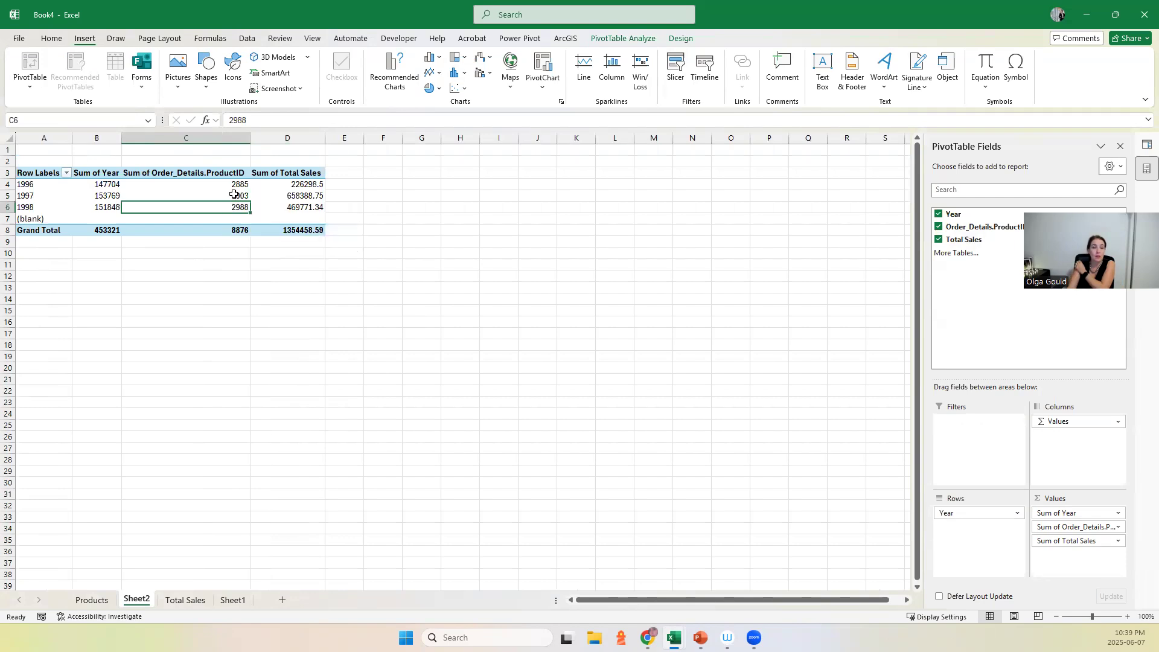
pyautogui.click(222, 188)
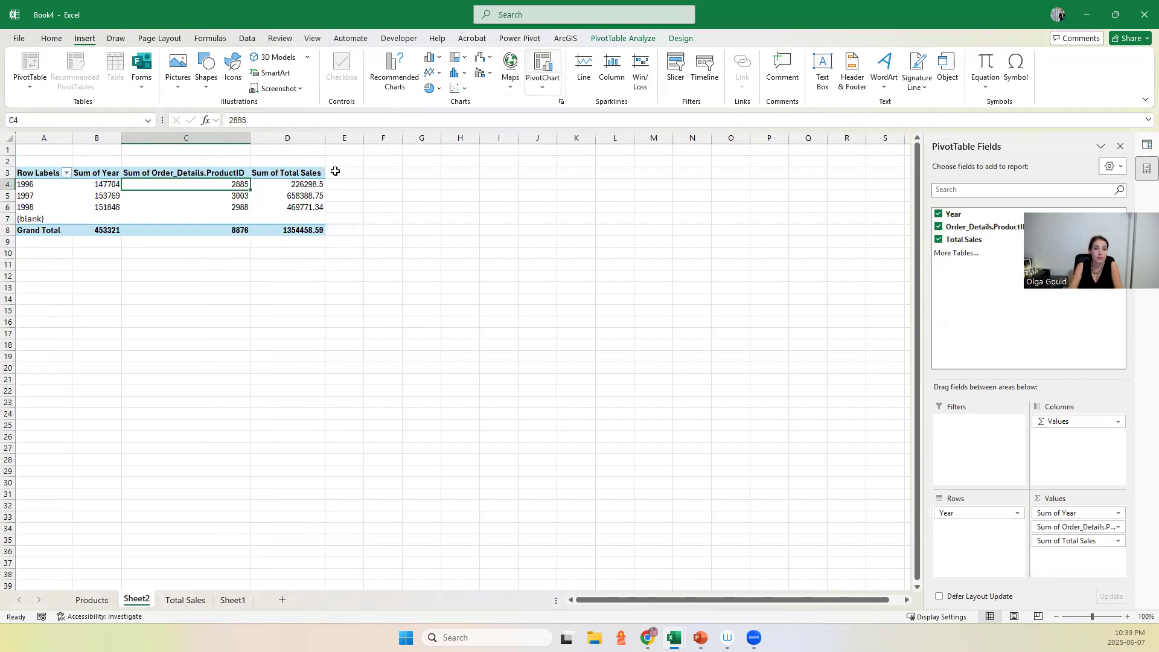
pyautogui.moveTo(257, 175); pyautogui.dragTo(58, 231)
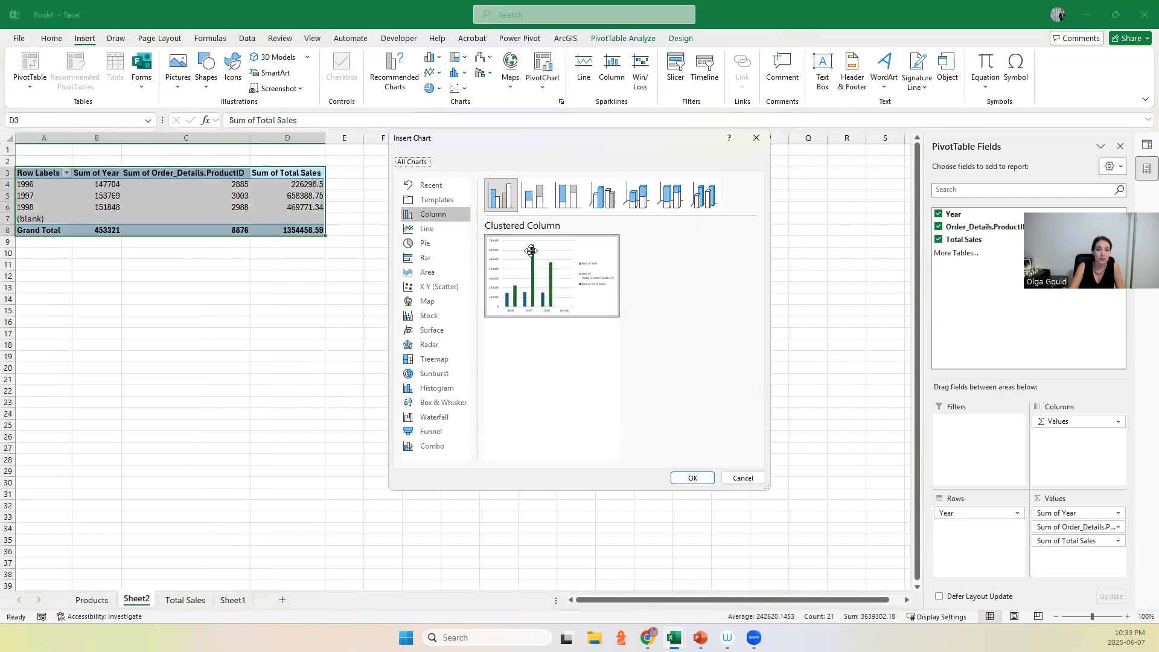
pyautogui.click(429, 243)
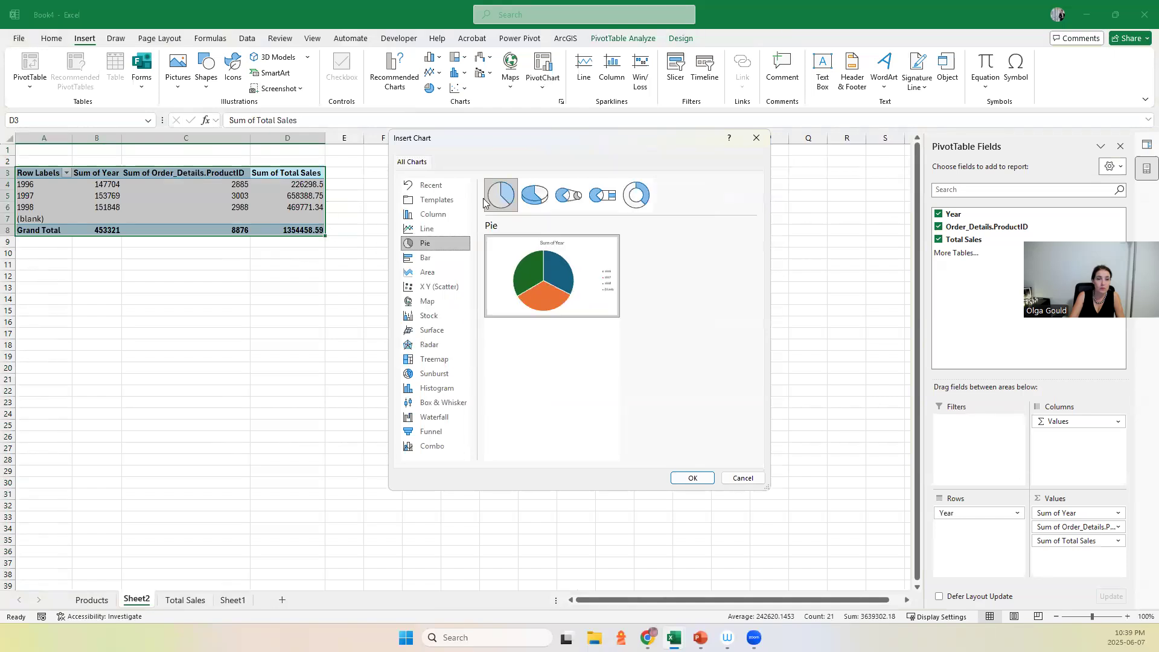
pyautogui.click(743, 478)
# Try a pie PivotChart of the yearly pivot totals, enlarge it, and delete it again
pyautogui.click(213, 217)
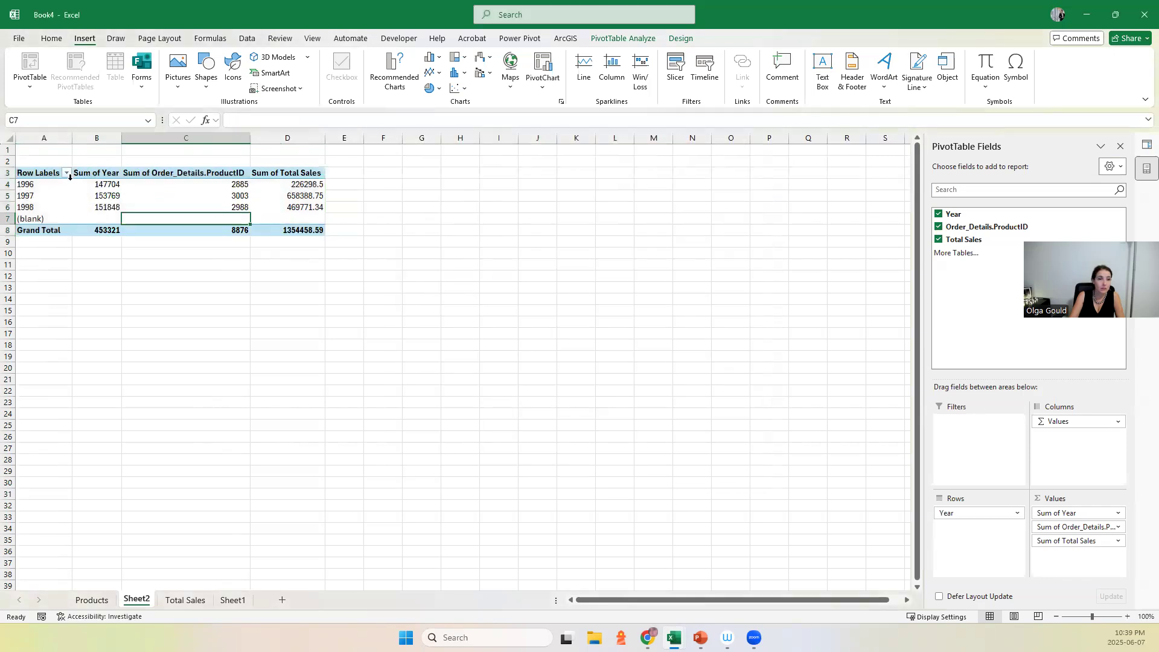
pyautogui.moveTo(52, 174); pyautogui.dragTo(299, 208)
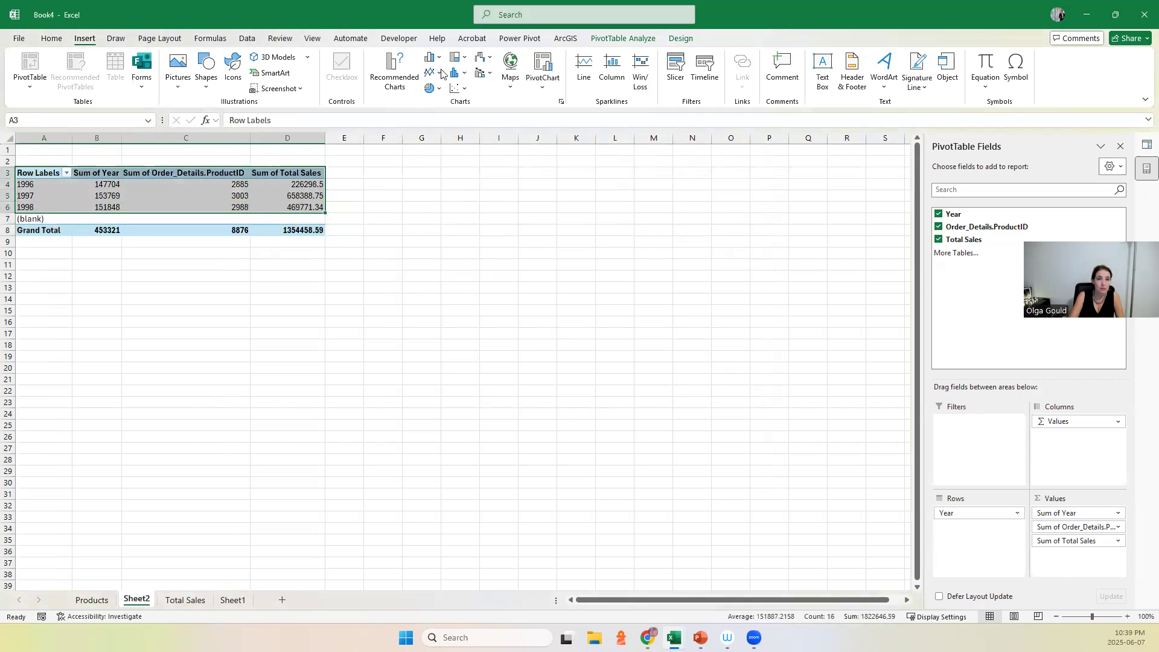
pyautogui.click(400, 87)
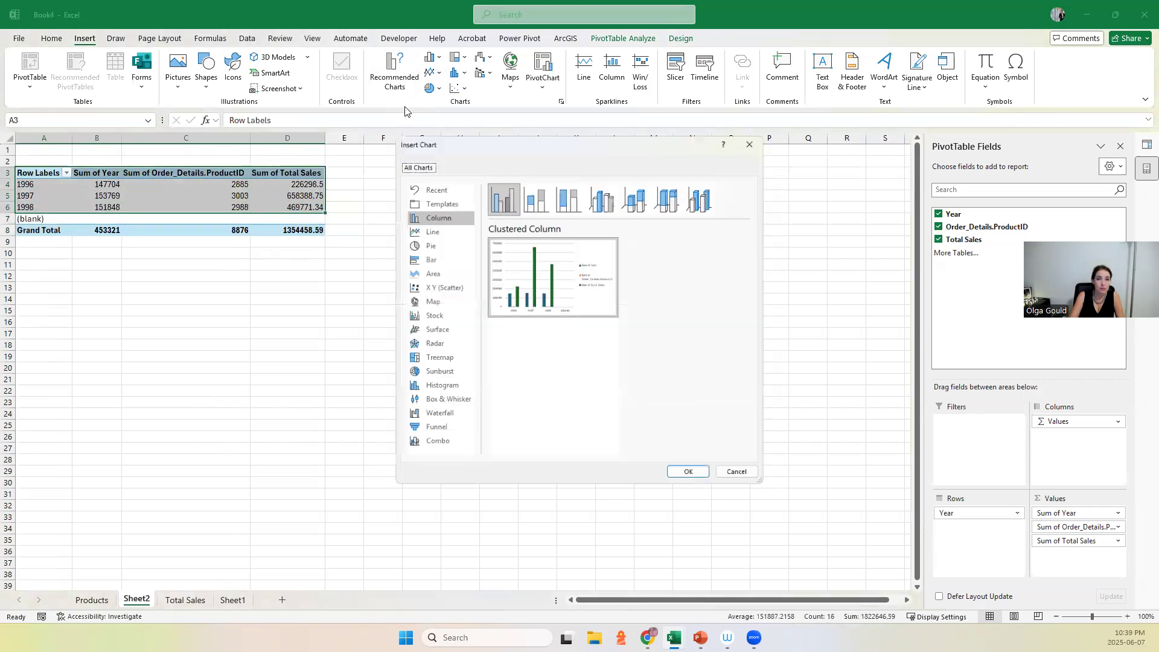
pyautogui.click(435, 244)
pyautogui.click(693, 477)
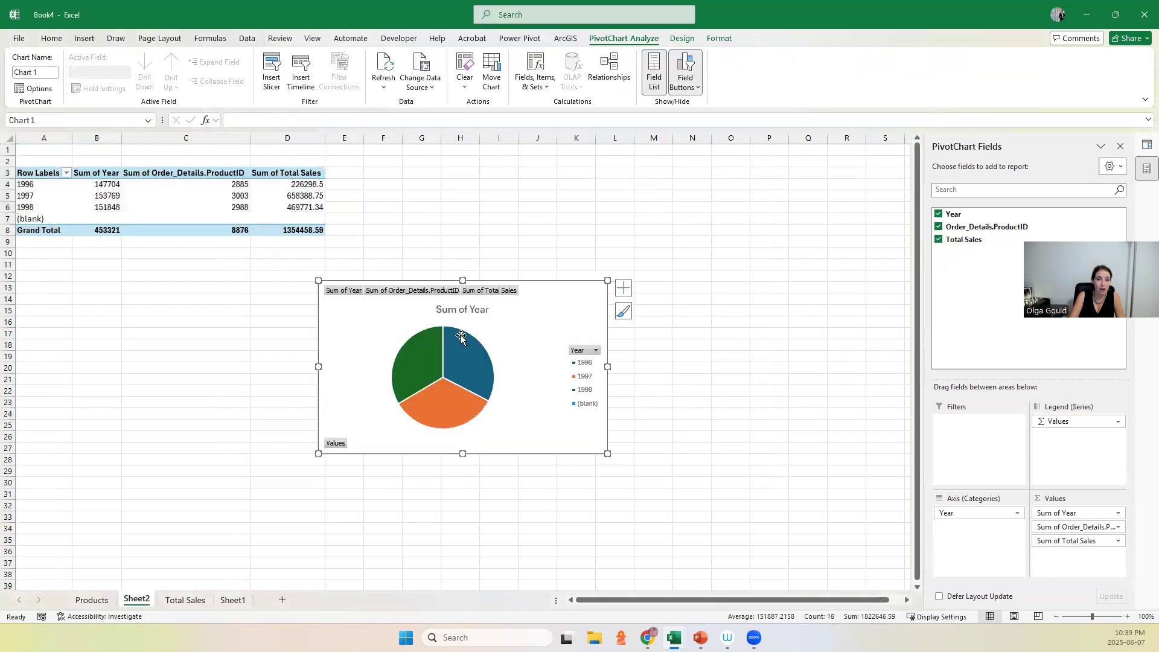
pyautogui.moveTo(318, 281); pyautogui.dragTo(285, 248)
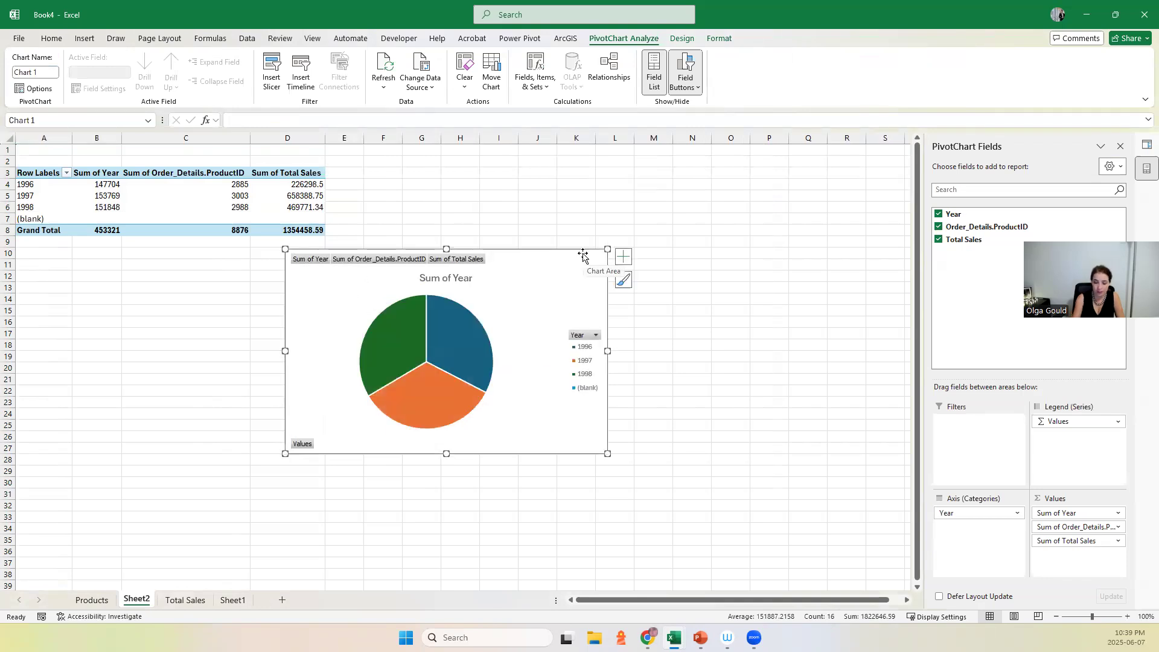
pyautogui.press('Delete')
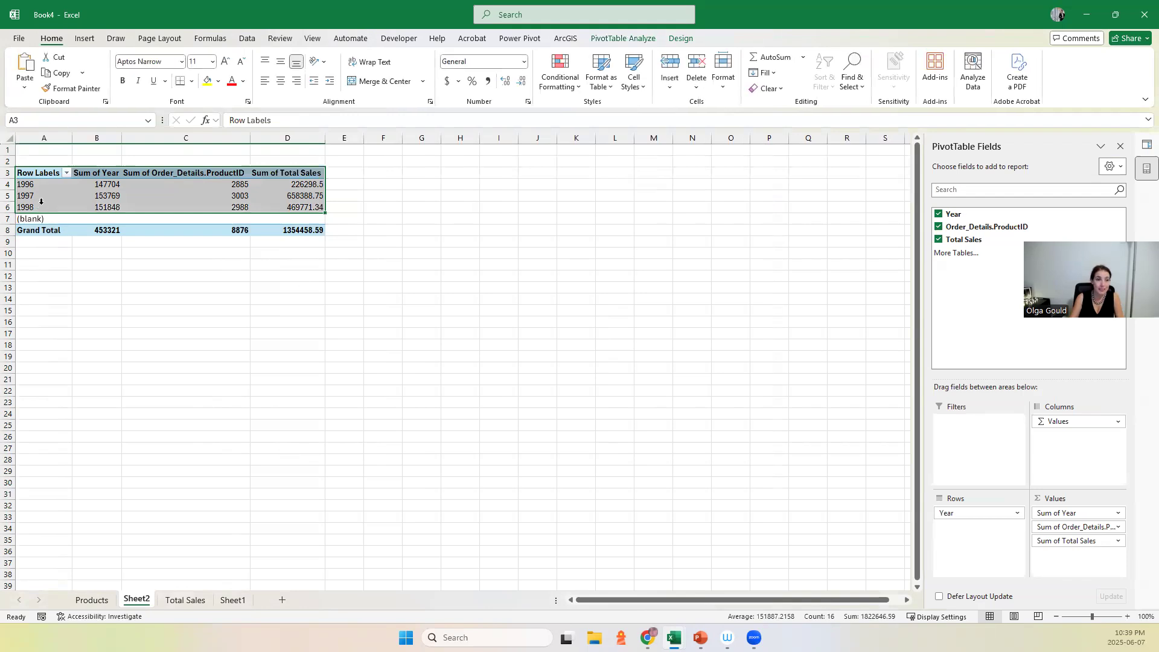
# Return to the Total Sales sheet and compare the Total Sales per Product and Total Sales queries in the Power Query Editor
pyautogui.click(41, 201)
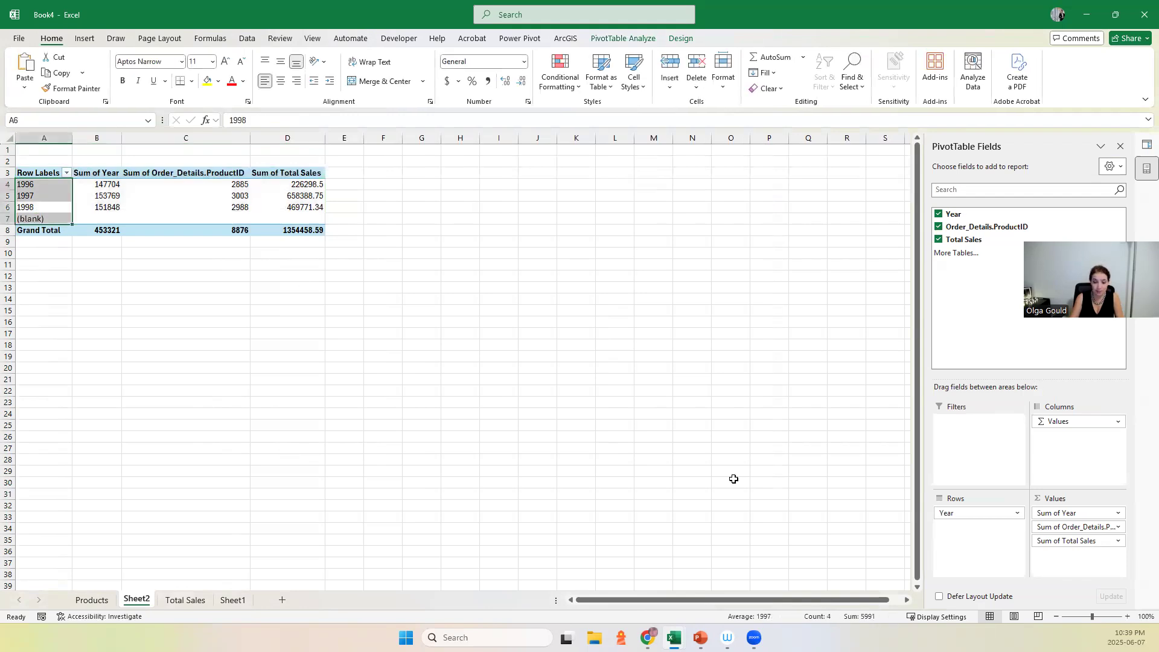
pyautogui.click(187, 599)
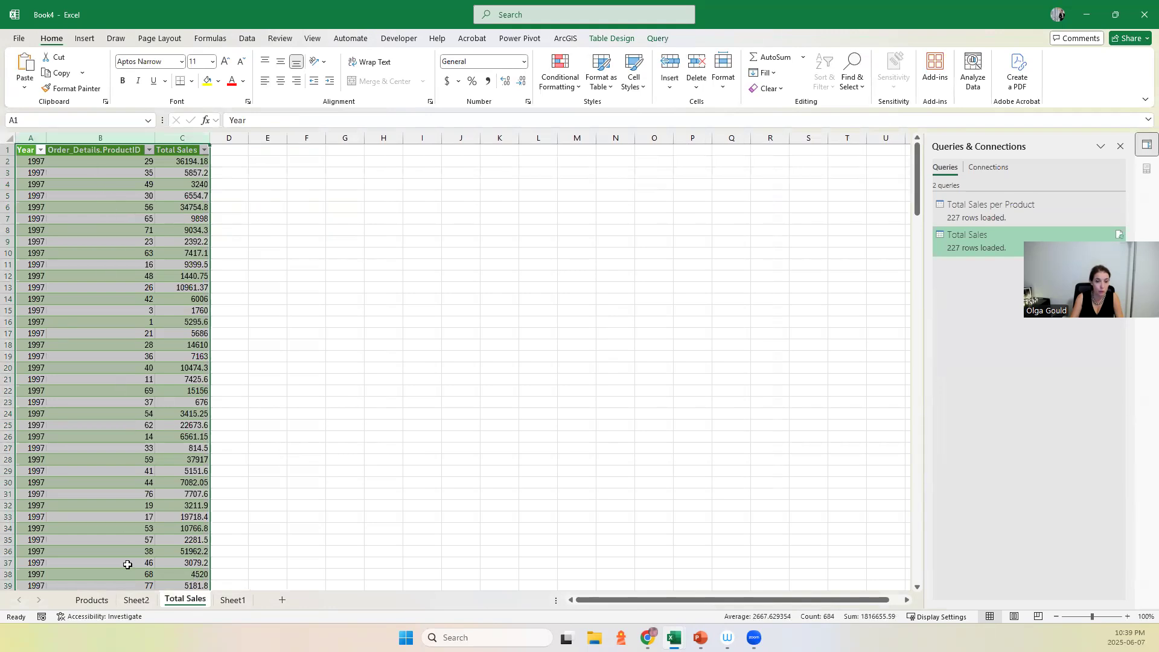
pyautogui.doubleClick(980, 207)
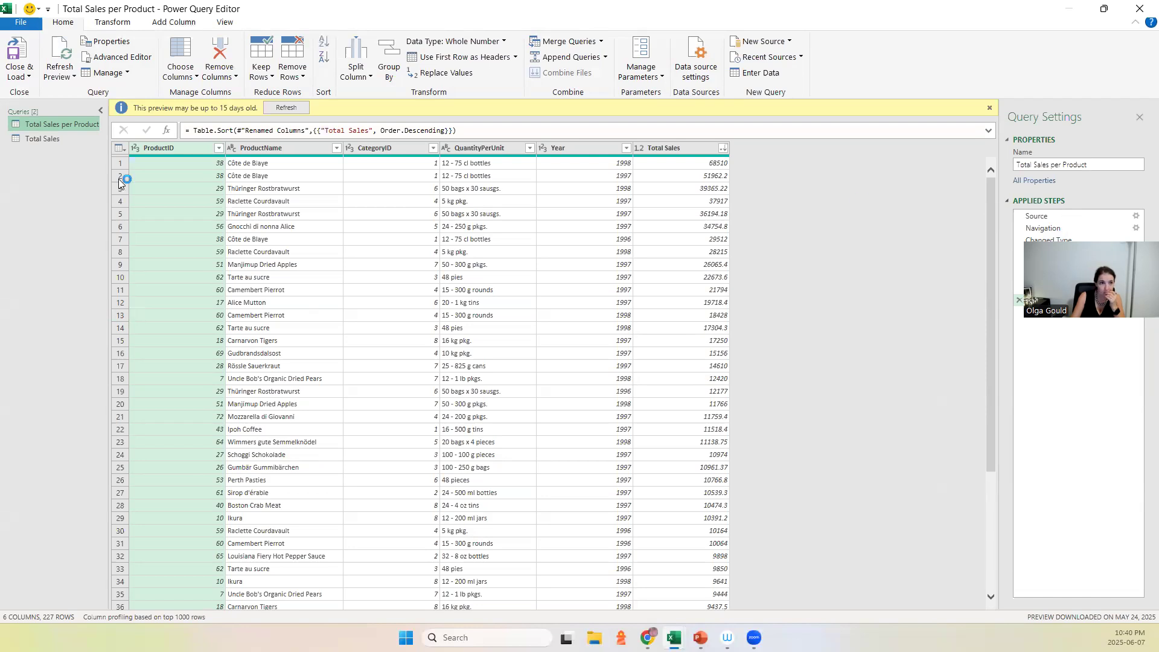
pyautogui.click(66, 139)
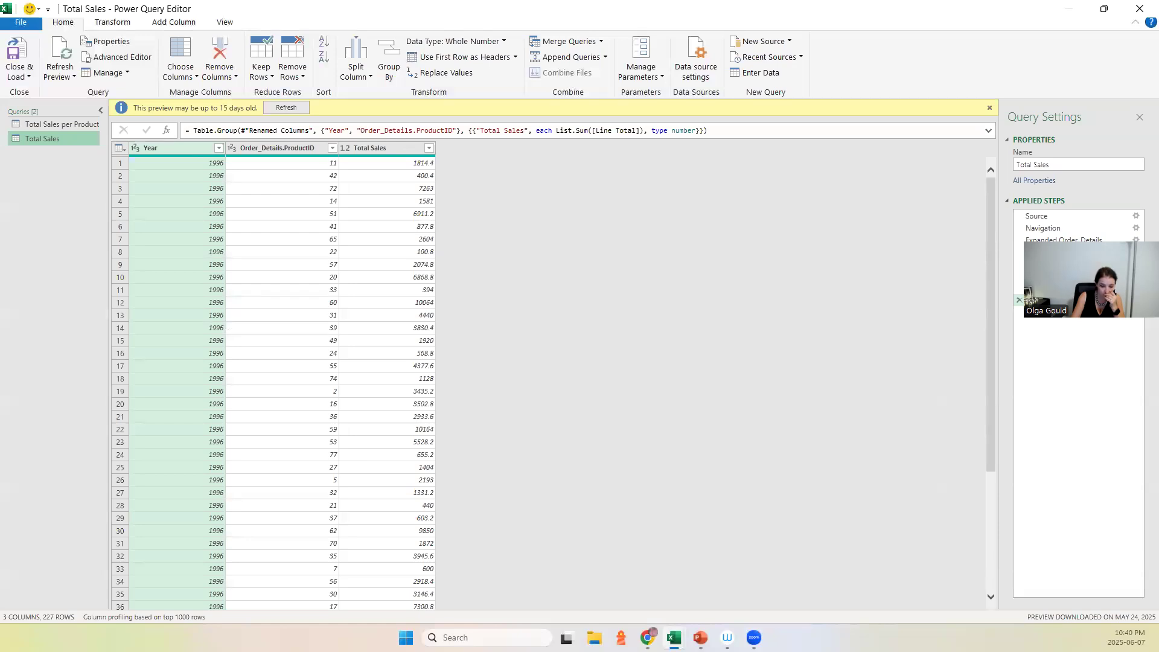
pyautogui.click(89, 124)
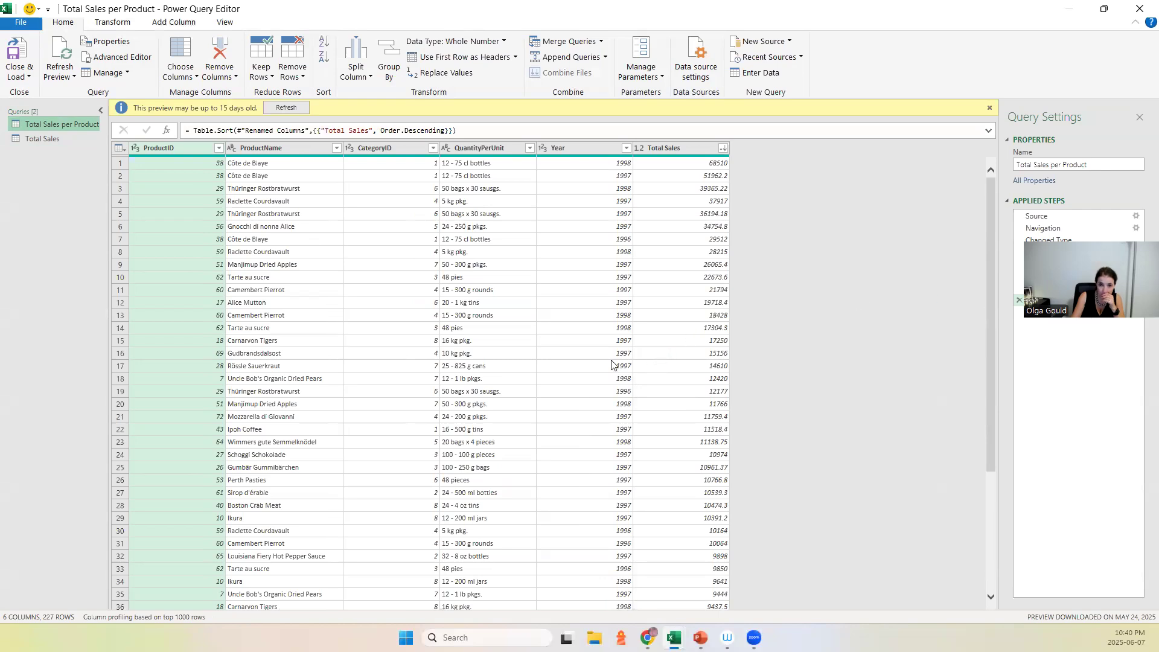
pyautogui.click(460, 265)
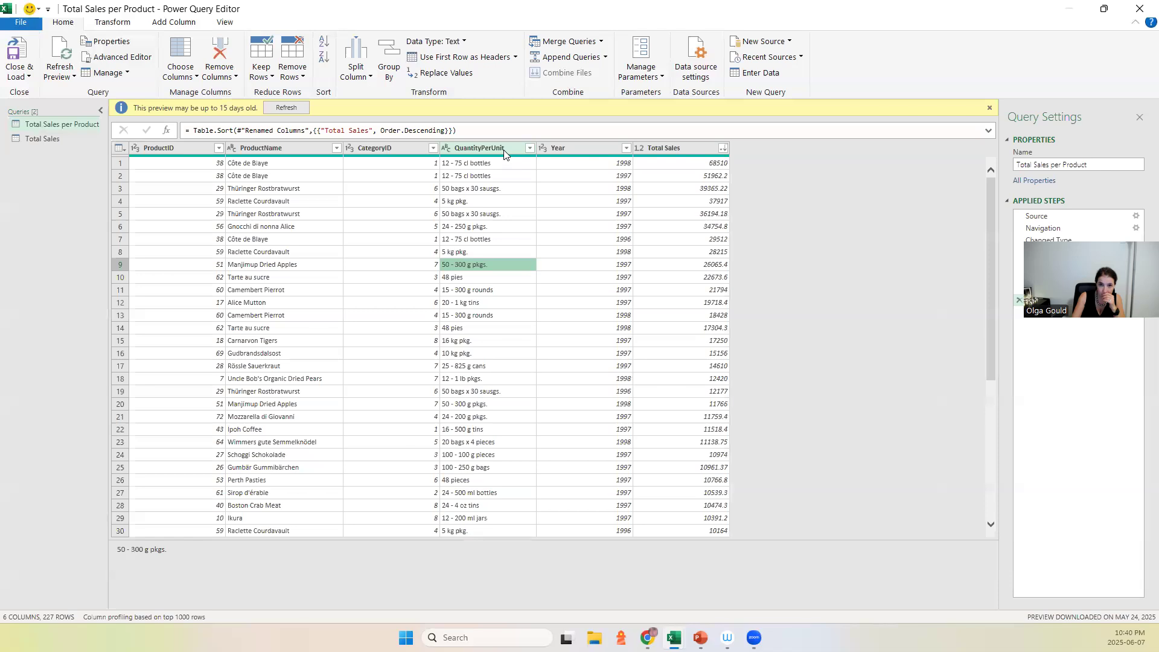
# Remove the sorting and column-renaming steps from the Total Sales per Product query and select the Total Sales.Total Sales column
pyautogui.click(1050, 288)
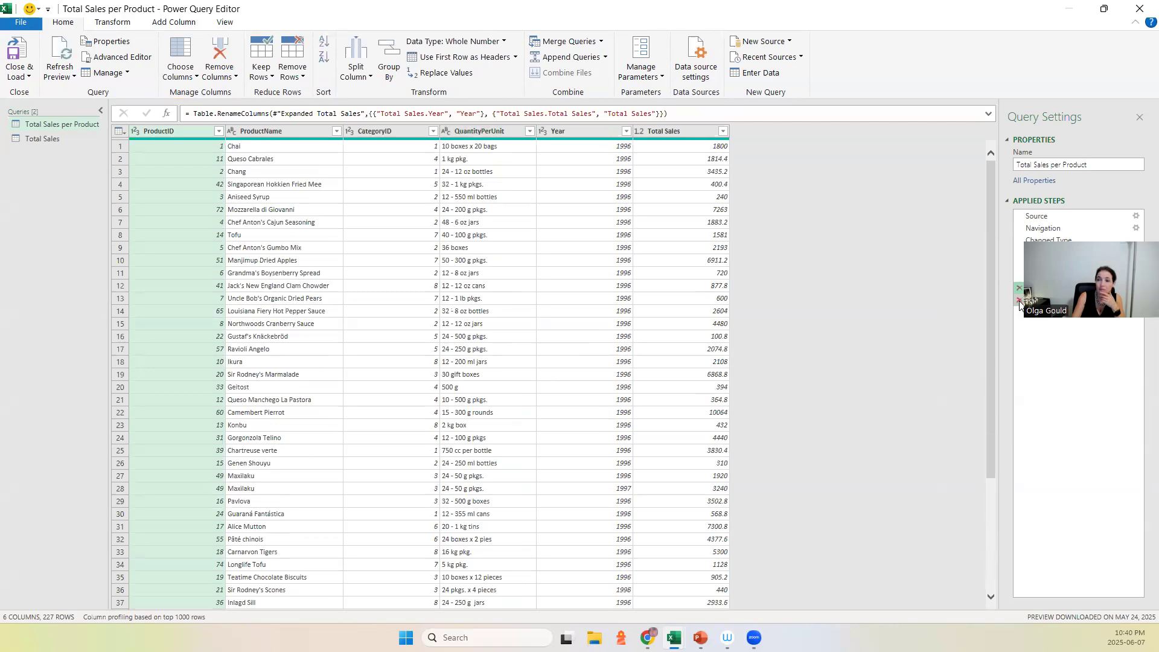
pyautogui.click(1019, 294)
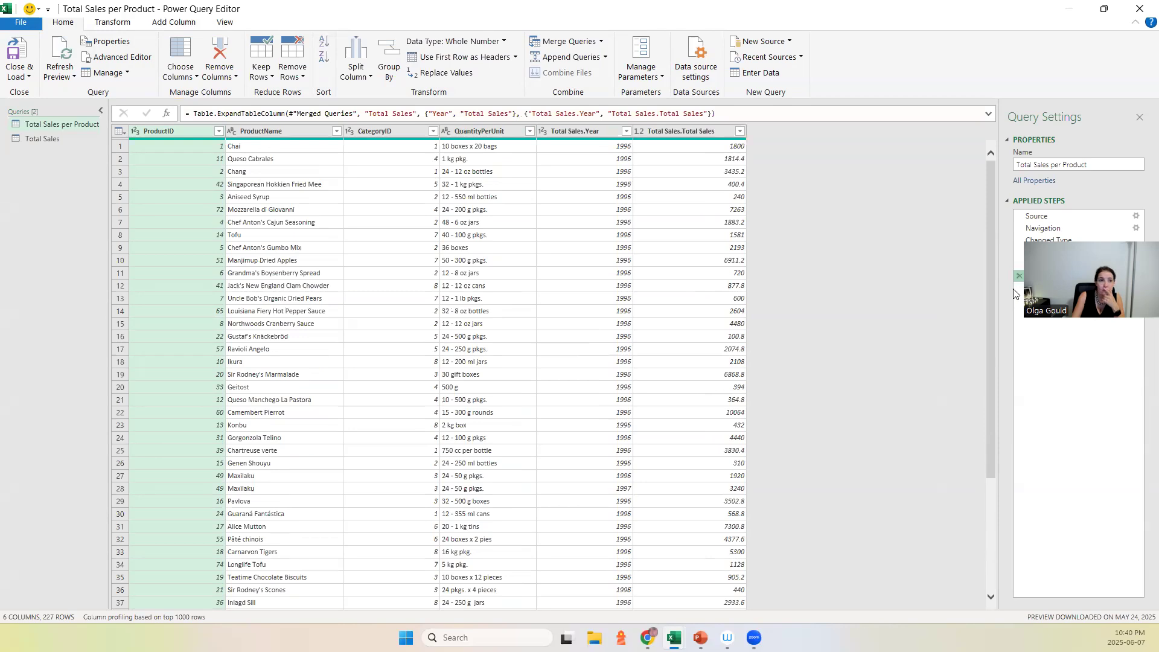
pyautogui.click(29, 77)
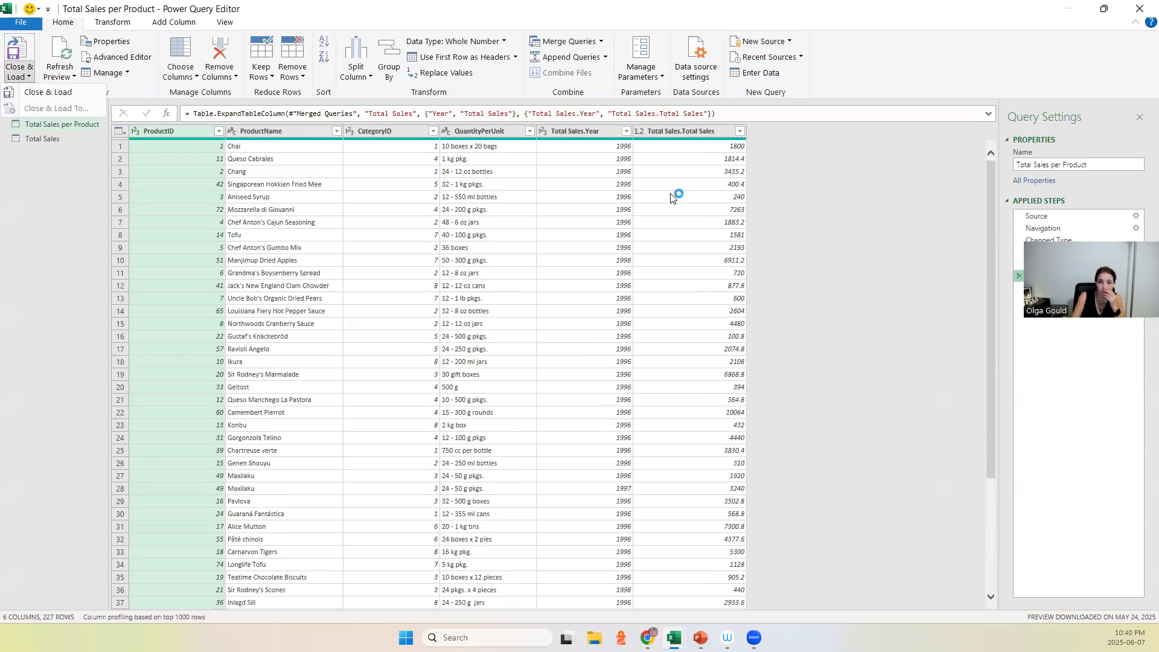
pyautogui.click(682, 131)
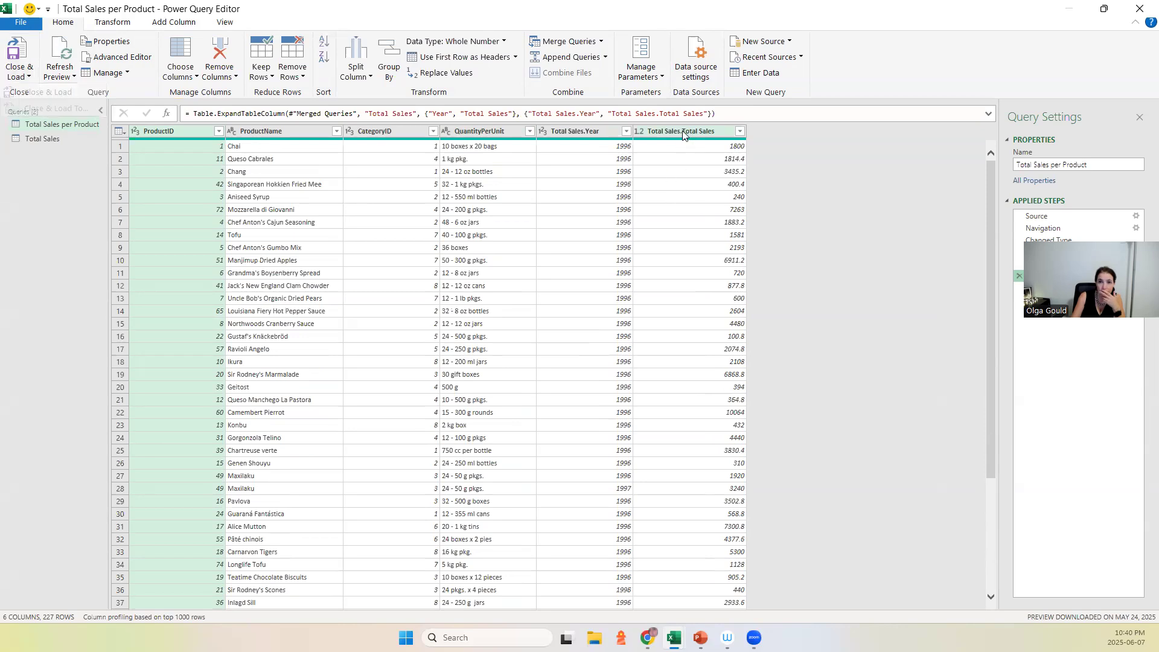
# Rename the Total Sales.Year column to Year
pyautogui.doubleClick(594, 130)
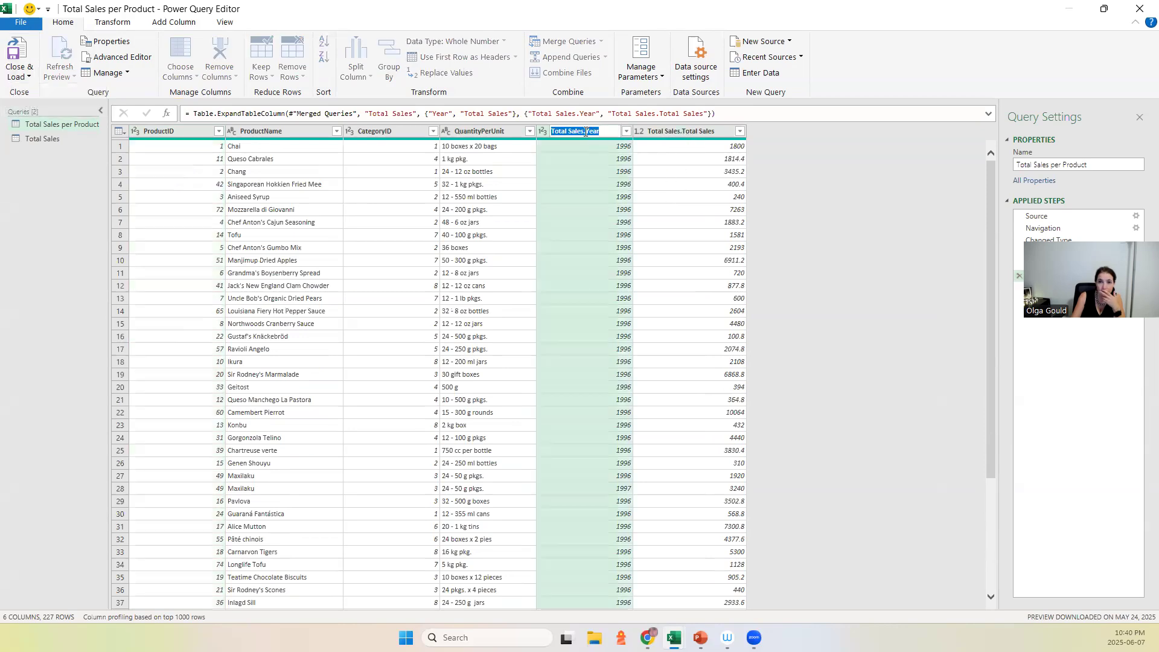
pyautogui.click(583, 131)
pyautogui.moveTo(585, 130); pyautogui.dragTo(541, 135)
pyautogui.press('Right')
pyautogui.press('BackSpace')
pyautogui.press('BackSpace')
pyautogui.press('BackSpace')
pyautogui.press('BackSpace')
pyautogui.press('BackSpace')
pyautogui.press('BackSpace')
pyautogui.press('BackSpace')
pyautogui.press('BackSpace')
pyautogui.press('BackSpace')
pyautogui.press('BackSpace')
pyautogui.press('BackSpace')
pyautogui.press('BackSpace')
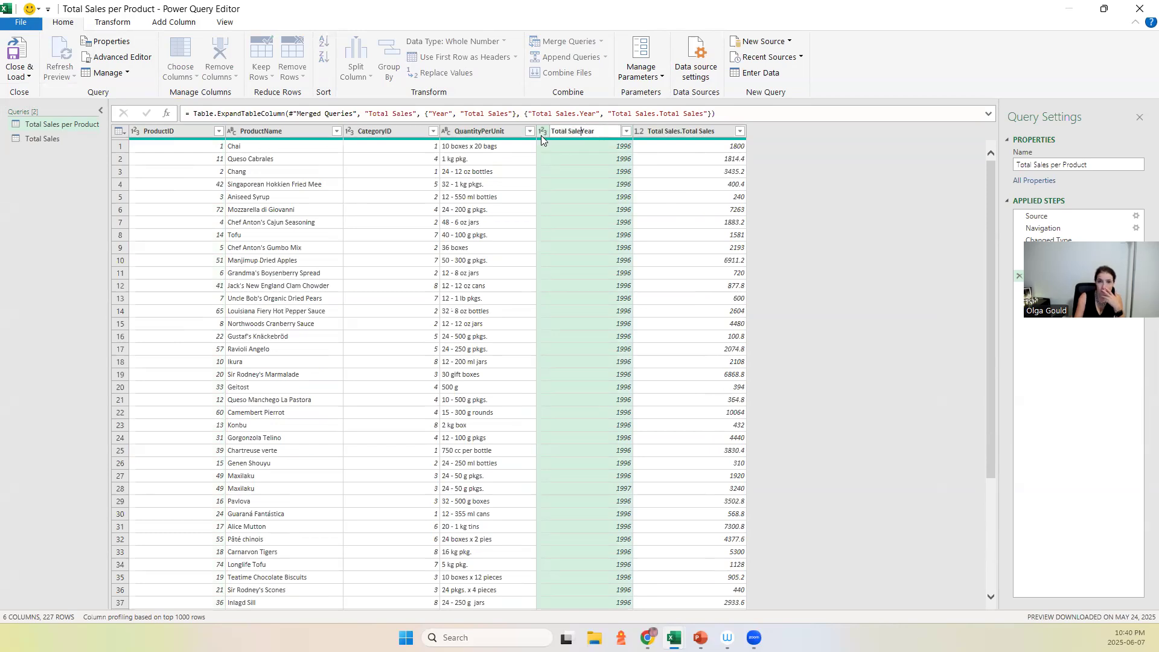
pyautogui.press('Return')
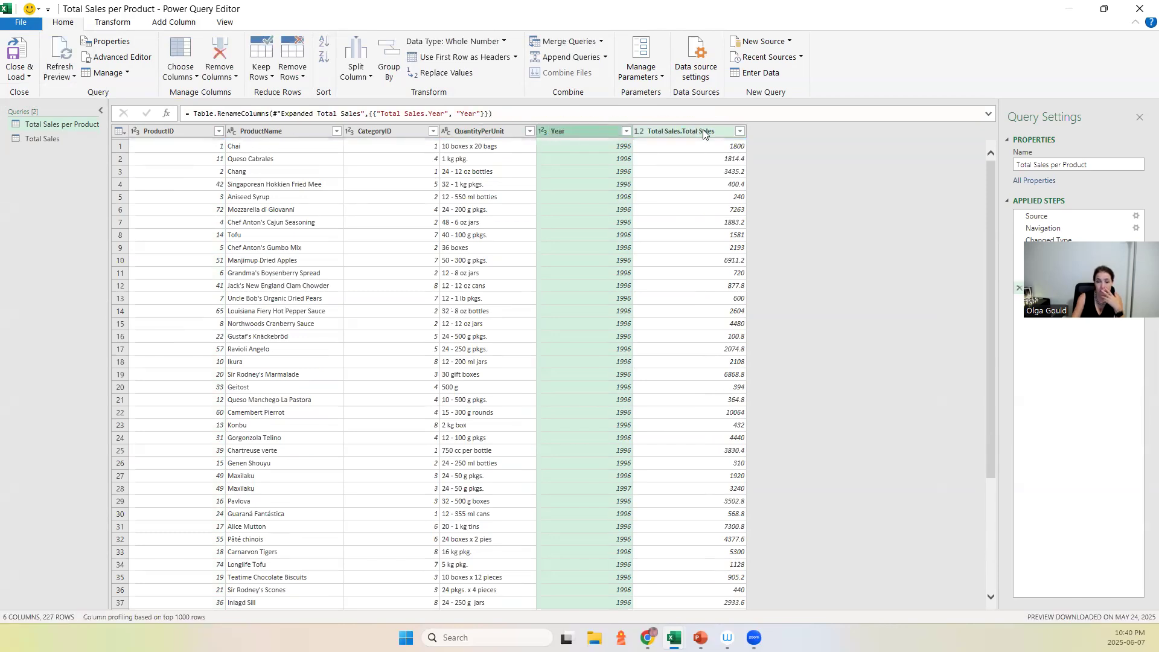
# Rename the Total Sales.Total Sales column to Total Sales, then close the query editor and load the results into the workbook
pyautogui.doubleClick(703, 132)
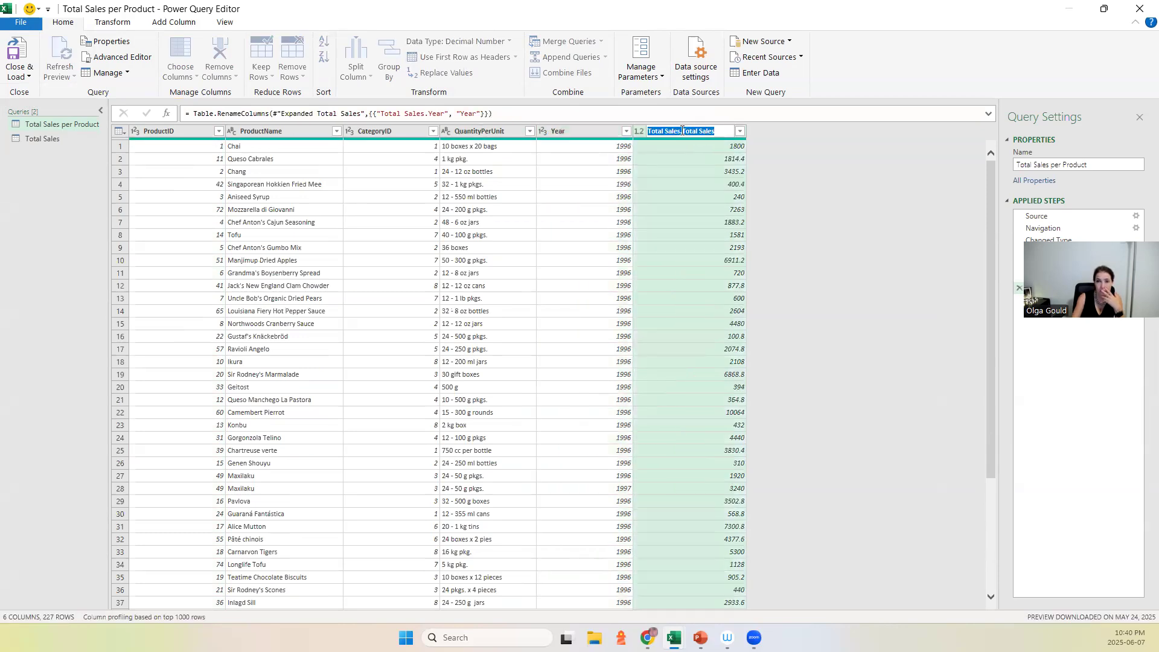
pyautogui.moveTo(682, 130); pyautogui.dragTo(594, 116)
pyautogui.press('Delete')
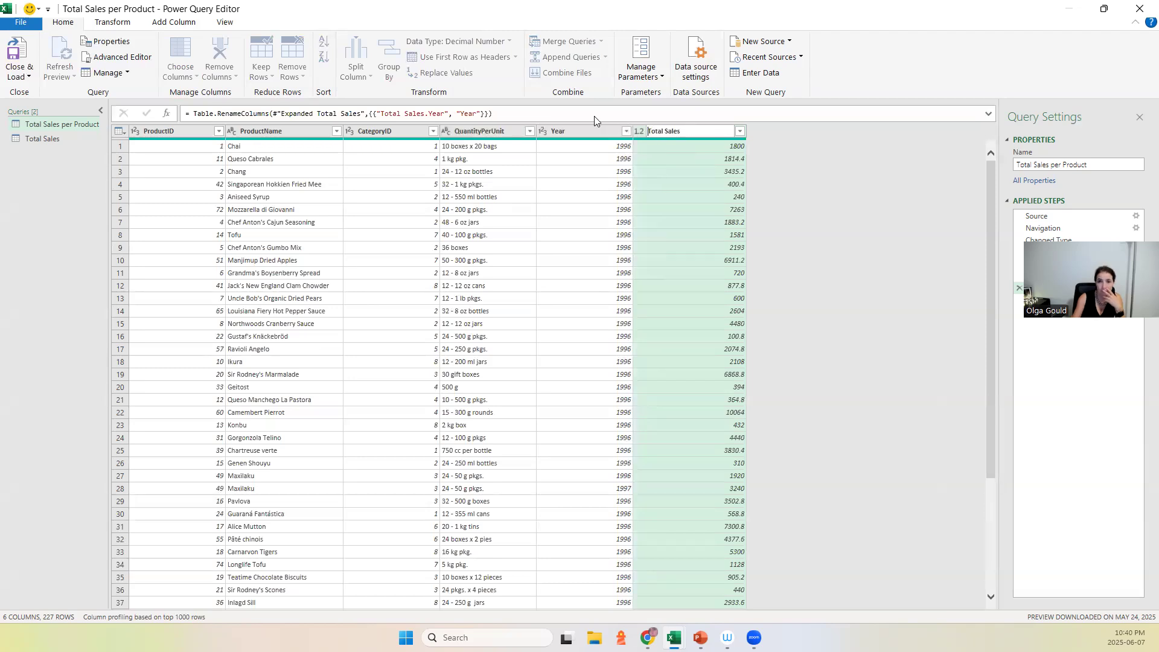
pyautogui.press('Return')
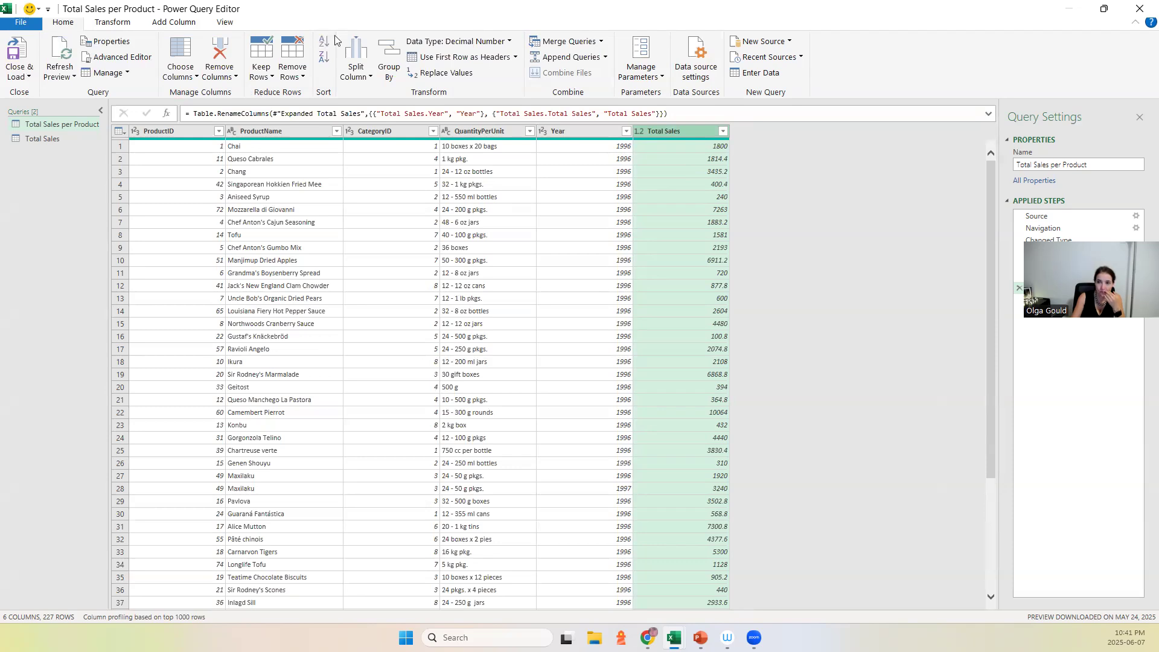
pyautogui.click(20, 75)
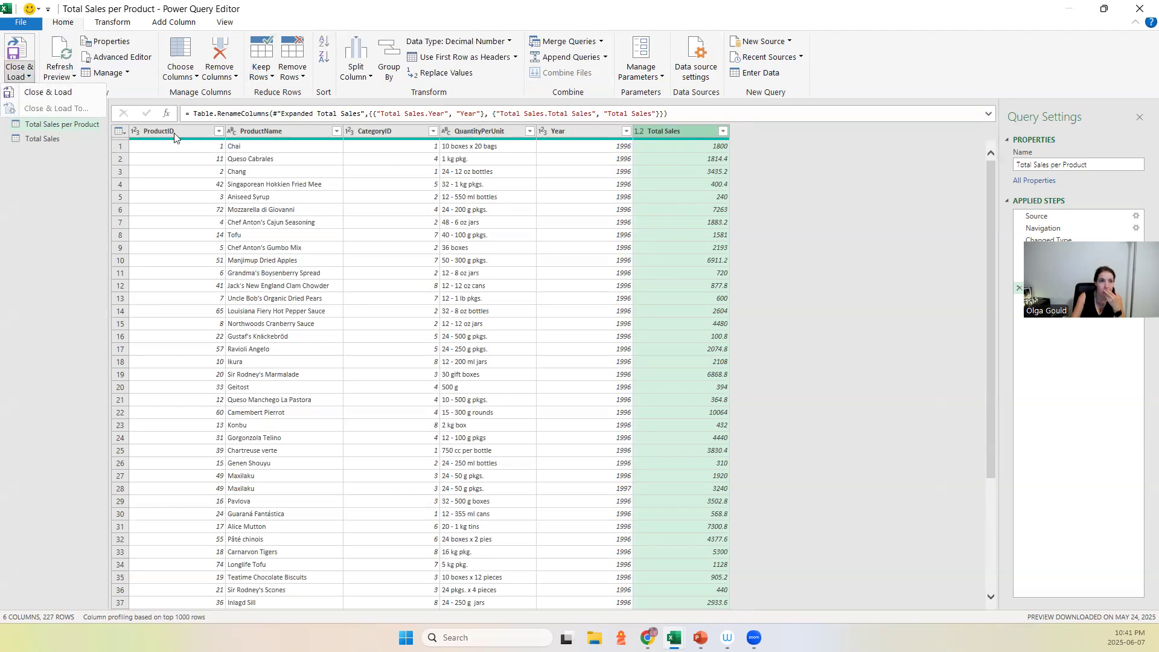
pyautogui.click(68, 93)
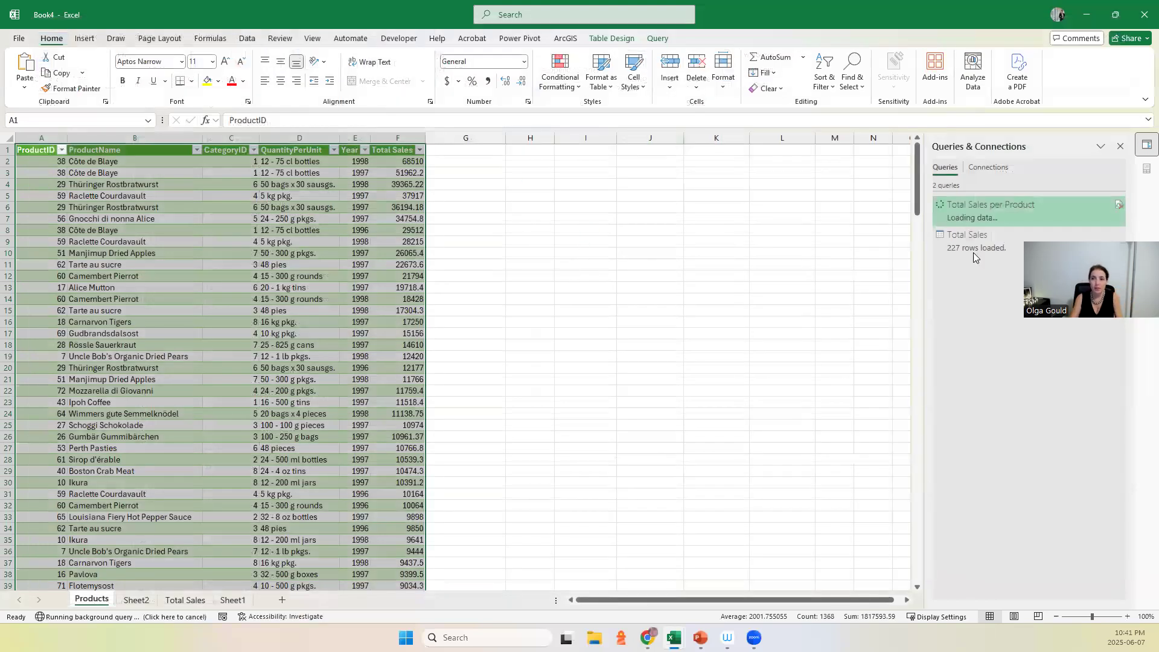
# Load the Total Sales per Product query as a table in the existing worksheet at $A$1 and add it to the Data Model
pyautogui.moveTo(1005, 233)
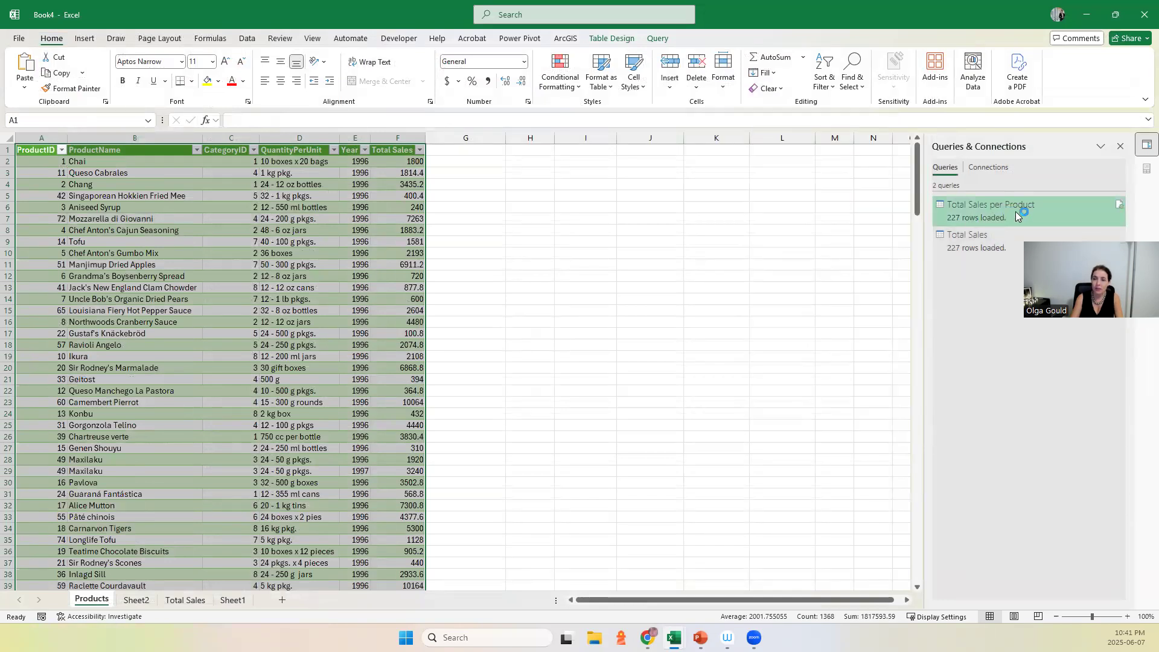
pyautogui.moveTo(995, 209)
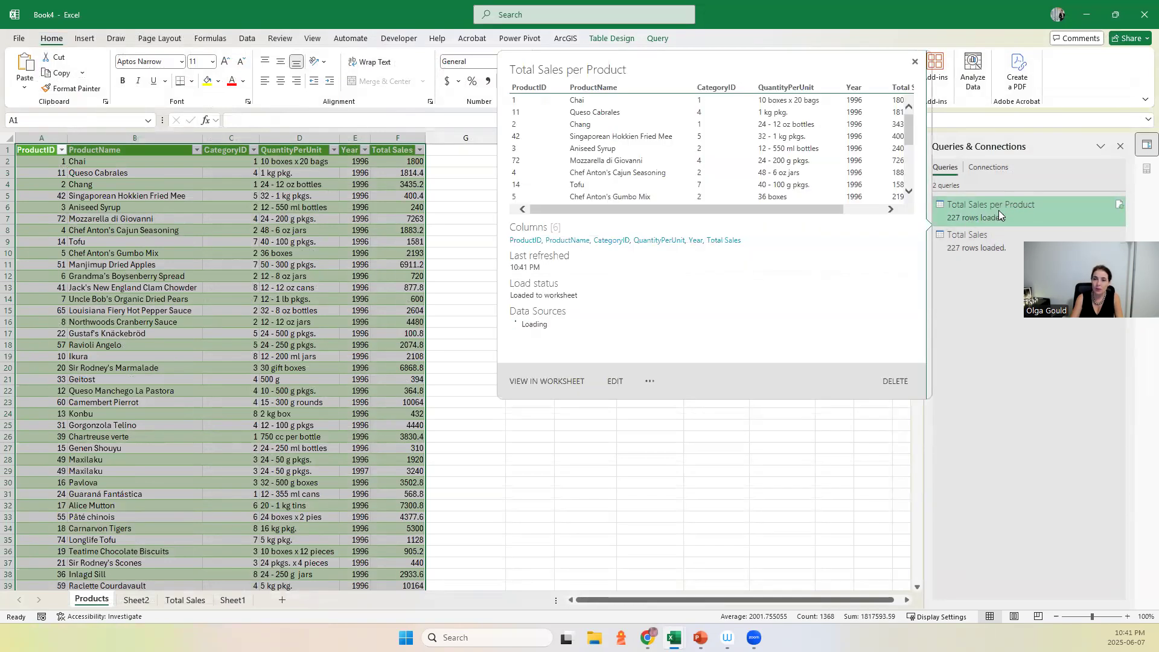
pyautogui.rightClick(999, 215)
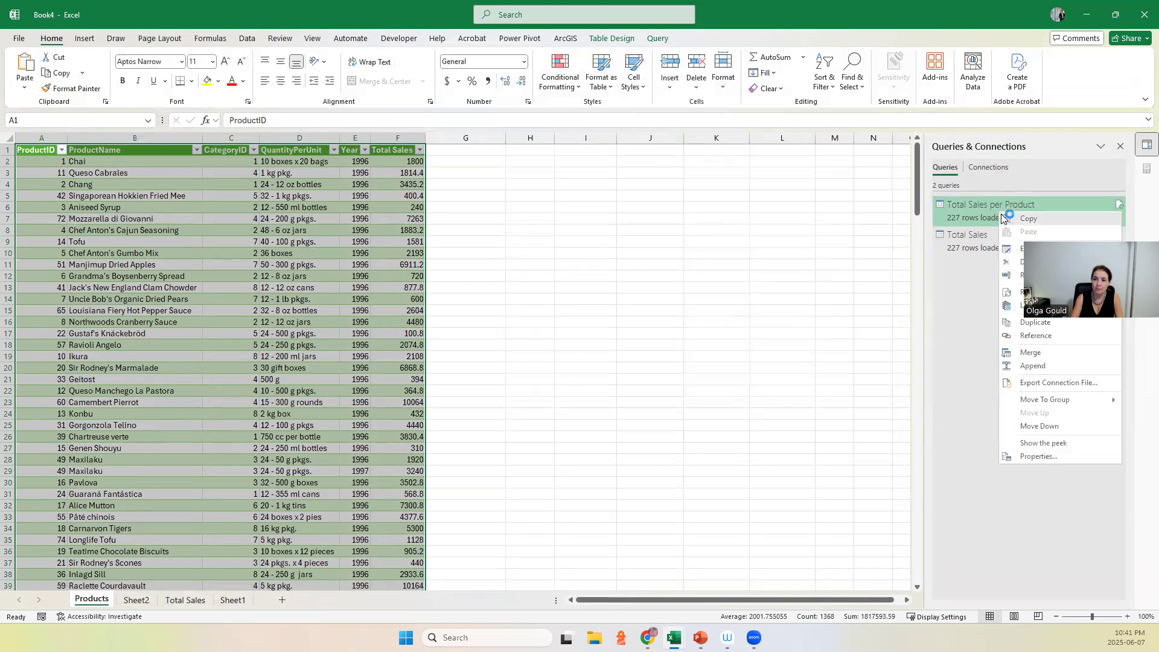
pyautogui.click(973, 224)
pyautogui.rightClick(973, 223)
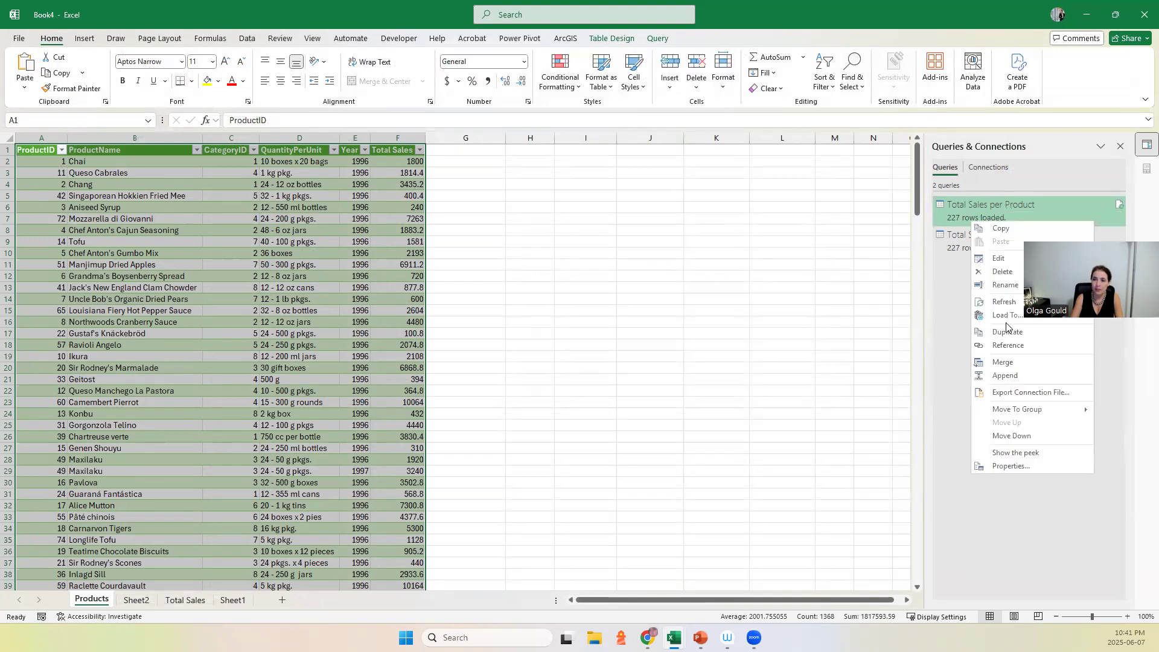
pyautogui.click(1007, 316)
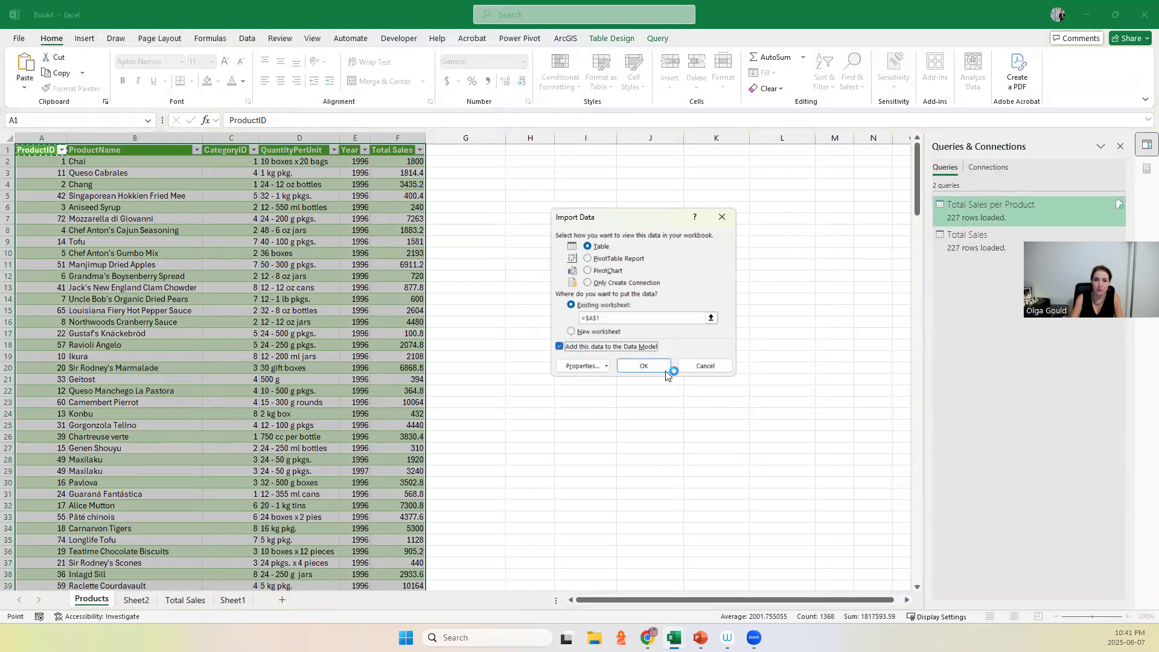
pyautogui.click(646, 367)
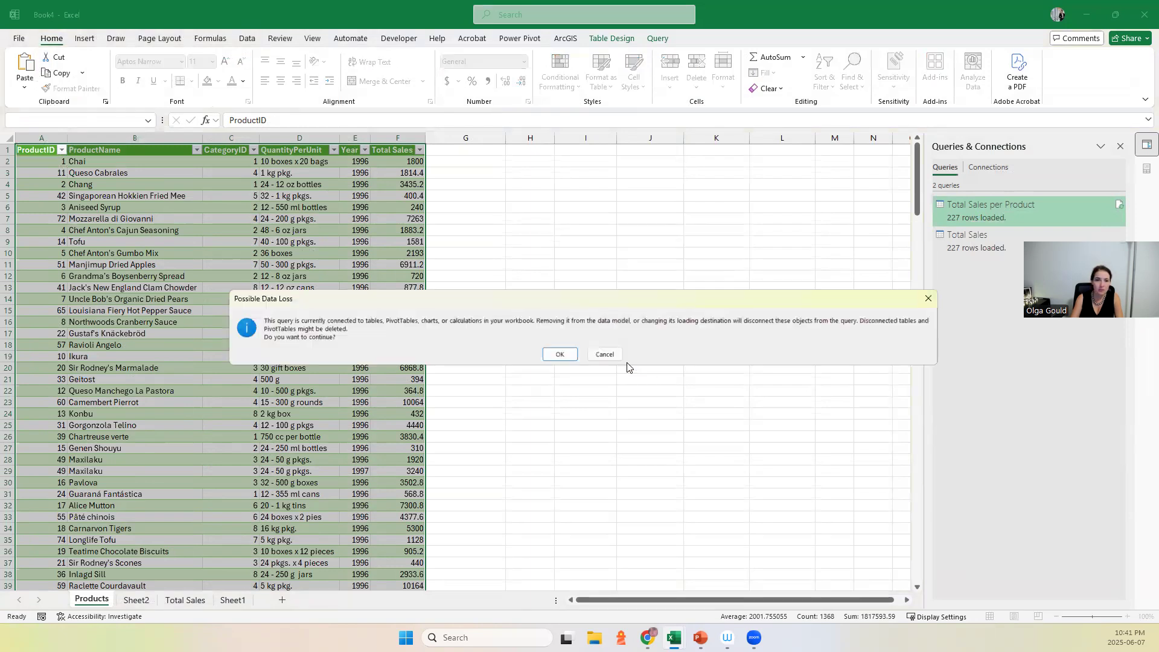
pyautogui.click(559, 355)
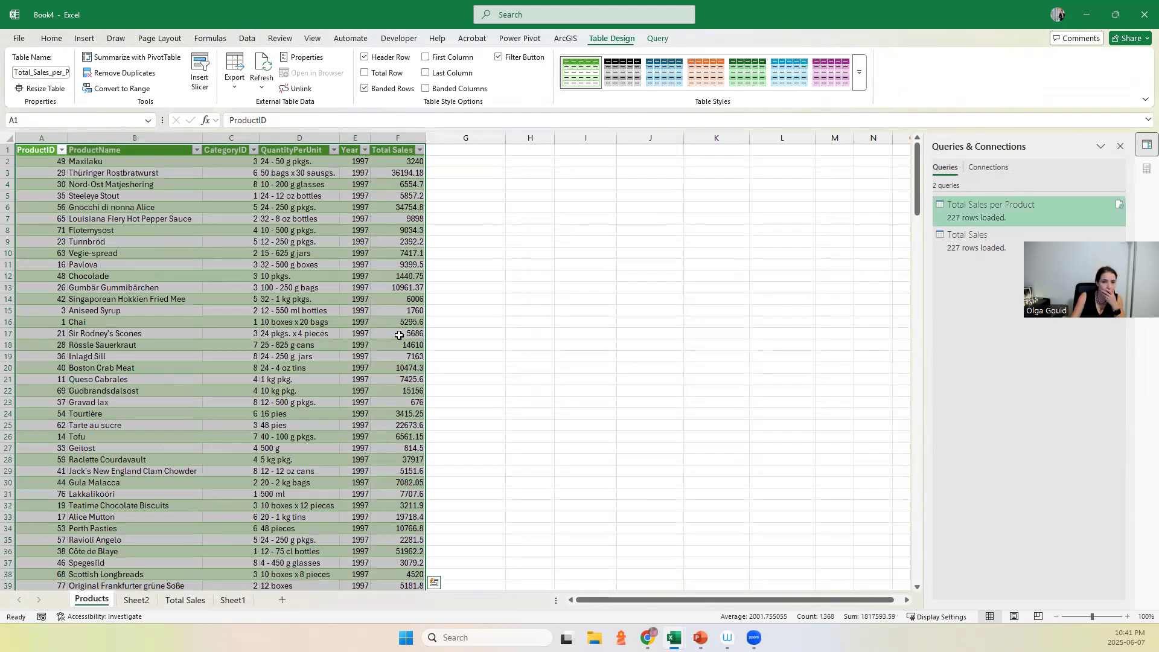
# Examine the reloaded Products table column by column, from ProductID through Total Sales
pyautogui.click(421, 230)
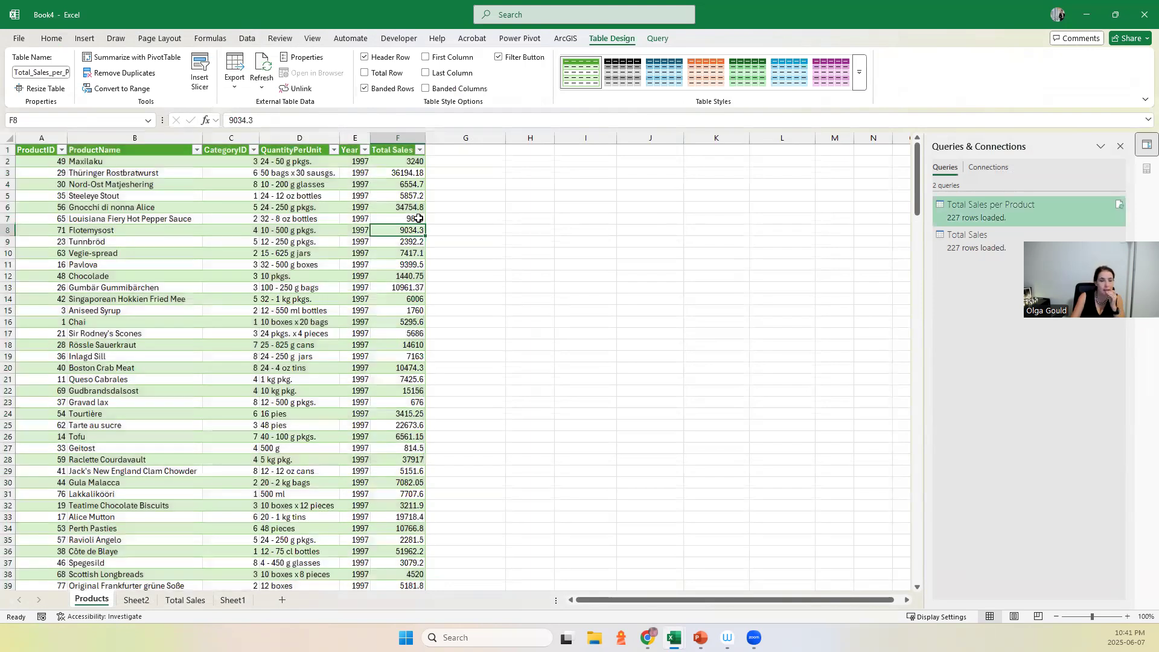
pyautogui.click(44, 138)
pyautogui.click(90, 137)
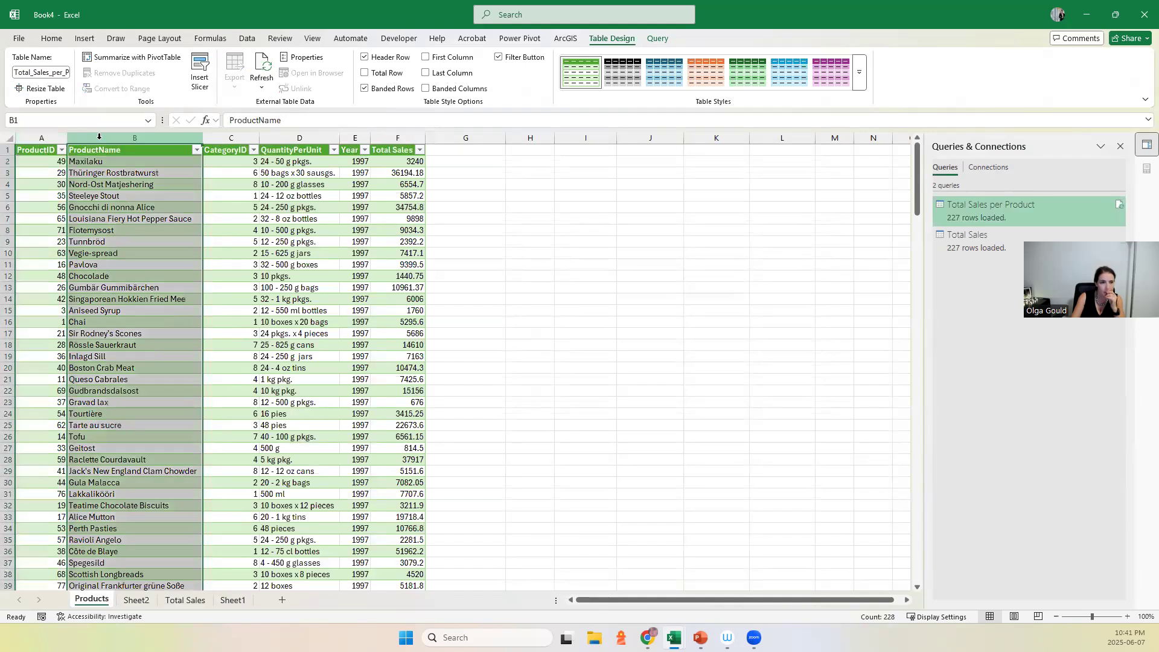
pyautogui.click(248, 138)
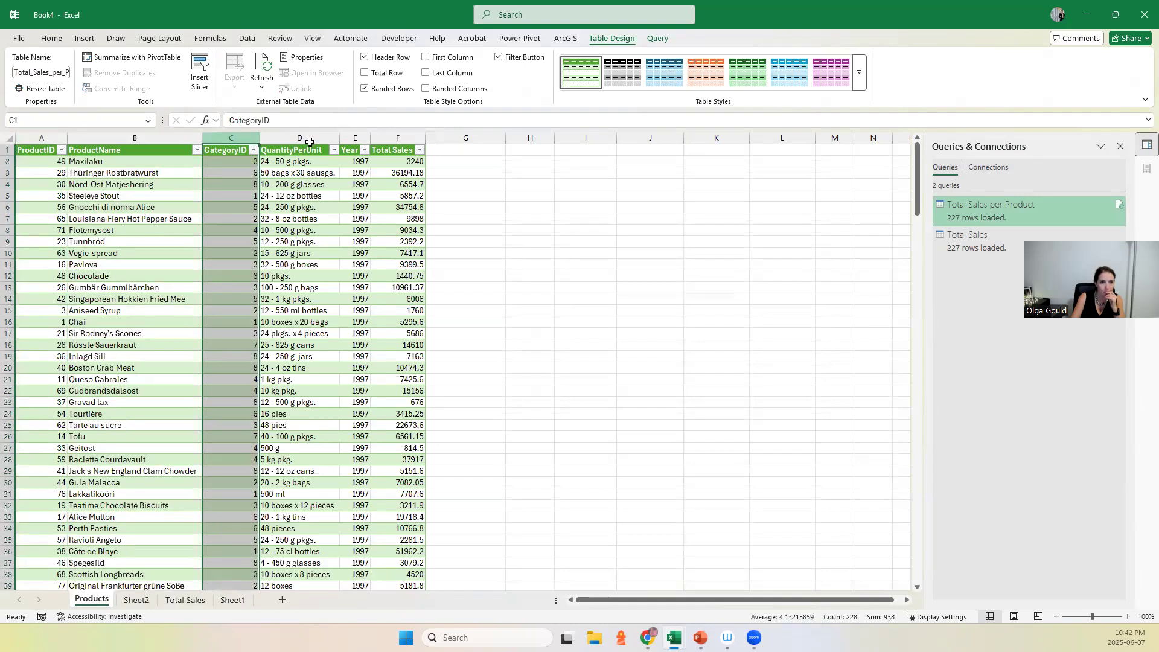
pyautogui.click(307, 138)
pyautogui.click(346, 139)
pyautogui.click(393, 138)
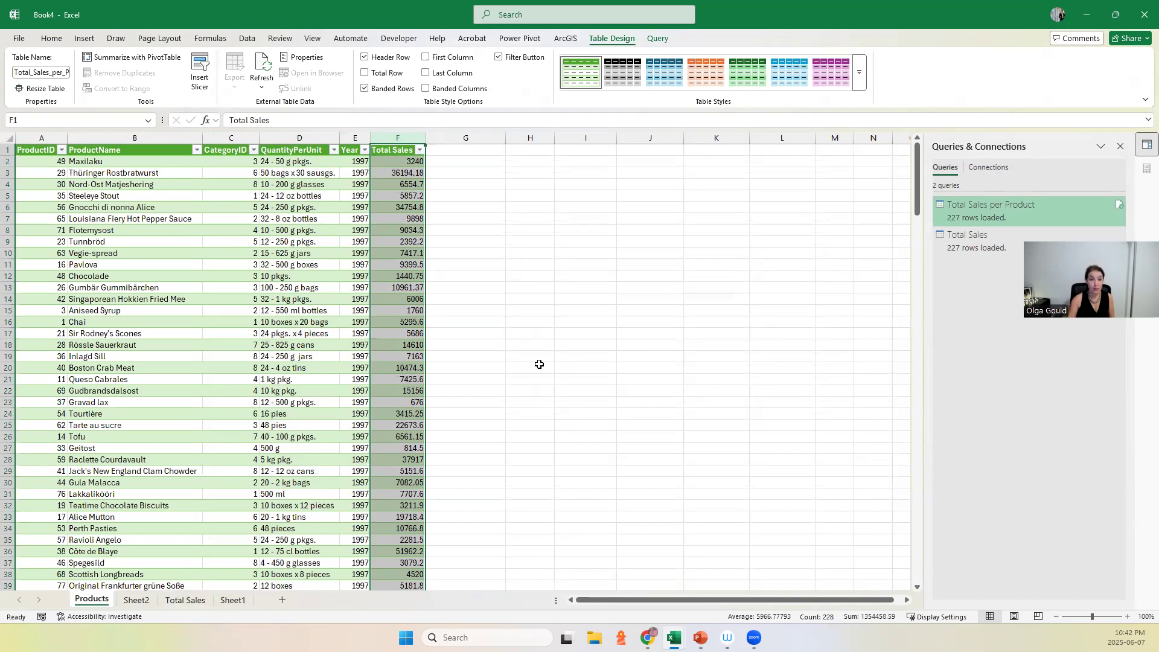
# Select all columns of the Products table from ProductID to Total Sales and review the available insert and chart options
pyautogui.click(447, 263)
pyautogui.click(359, 278)
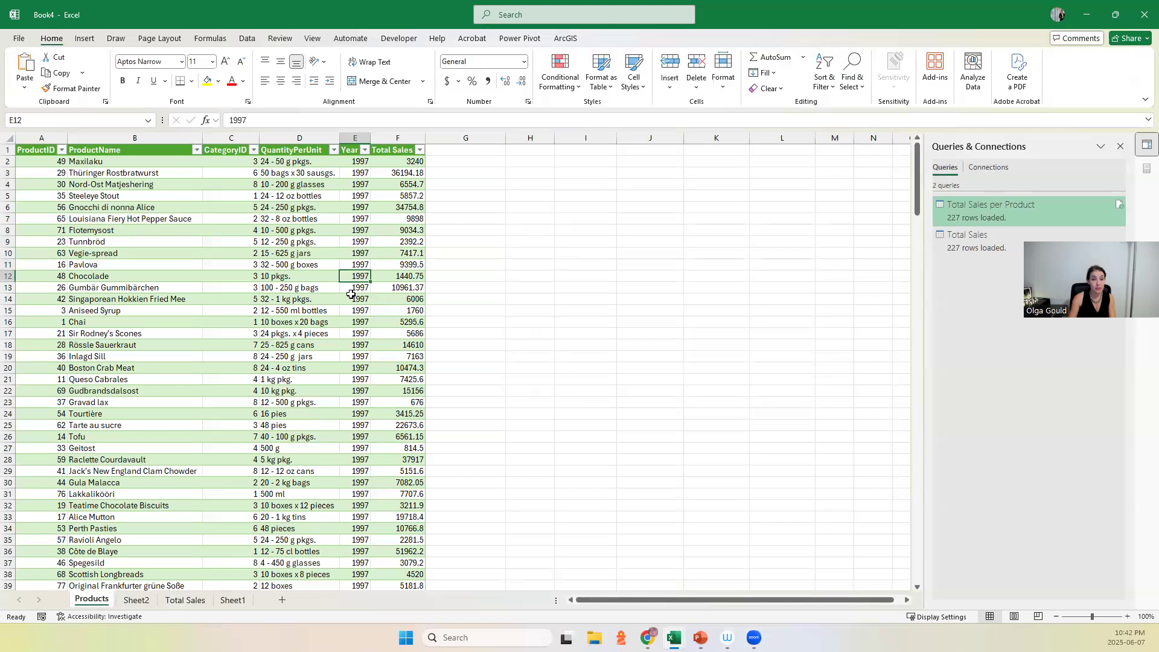
pyautogui.moveTo(392, 133); pyautogui.dragTo(40, 137)
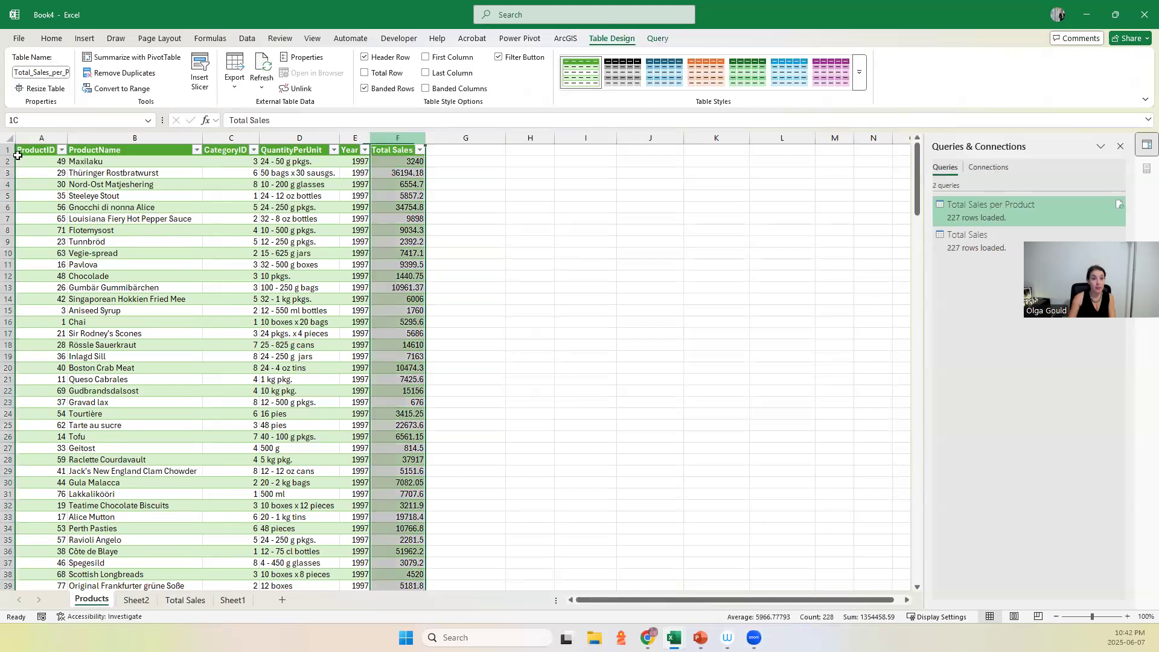
pyautogui.click(84, 38)
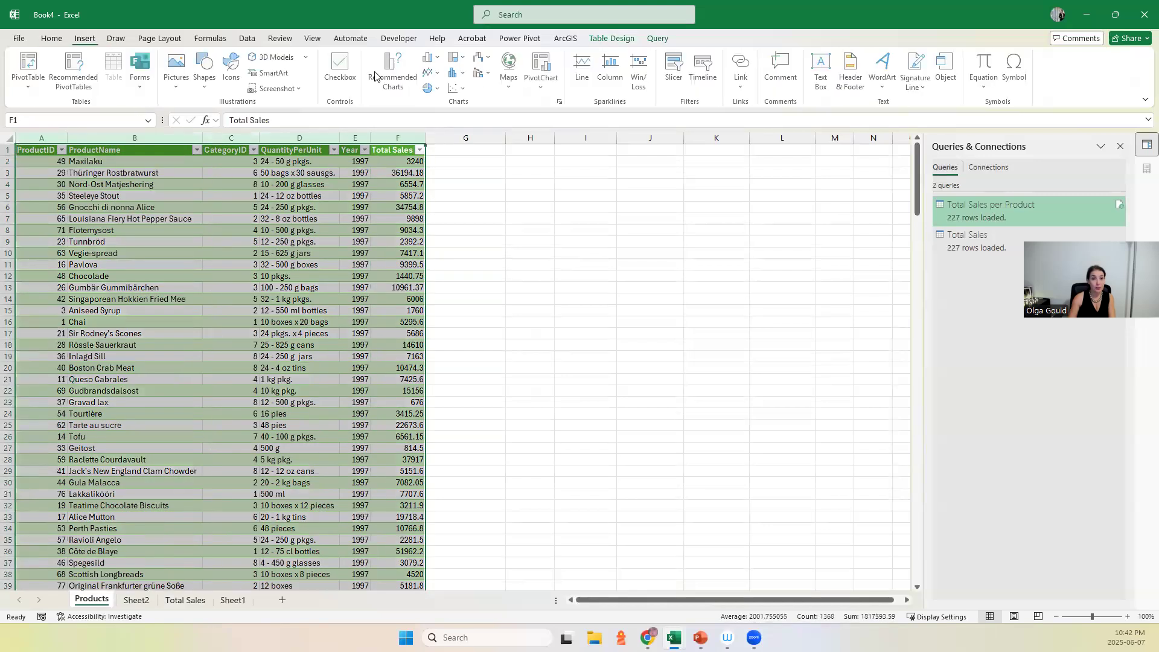
pyautogui.click(634, 288)
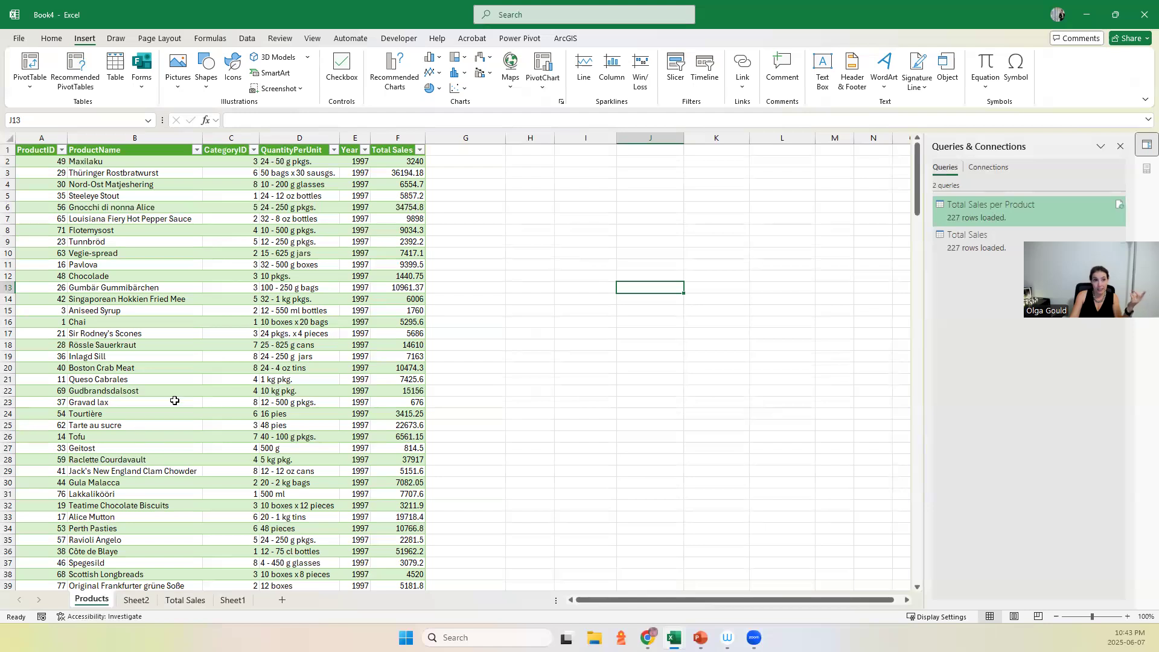
# Look through the Total Sales sheet and the PivotTable on Sheet2, and return to the Products sheet
pyautogui.click(185, 600)
pyautogui.click(136, 600)
pyautogui.click(91, 599)
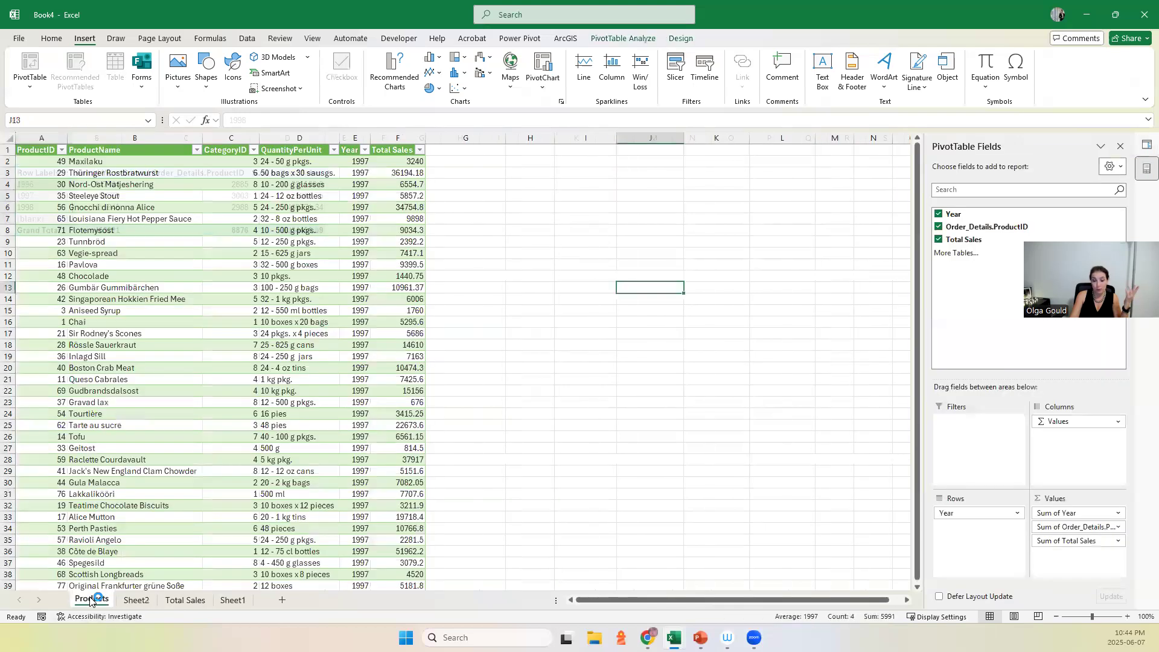